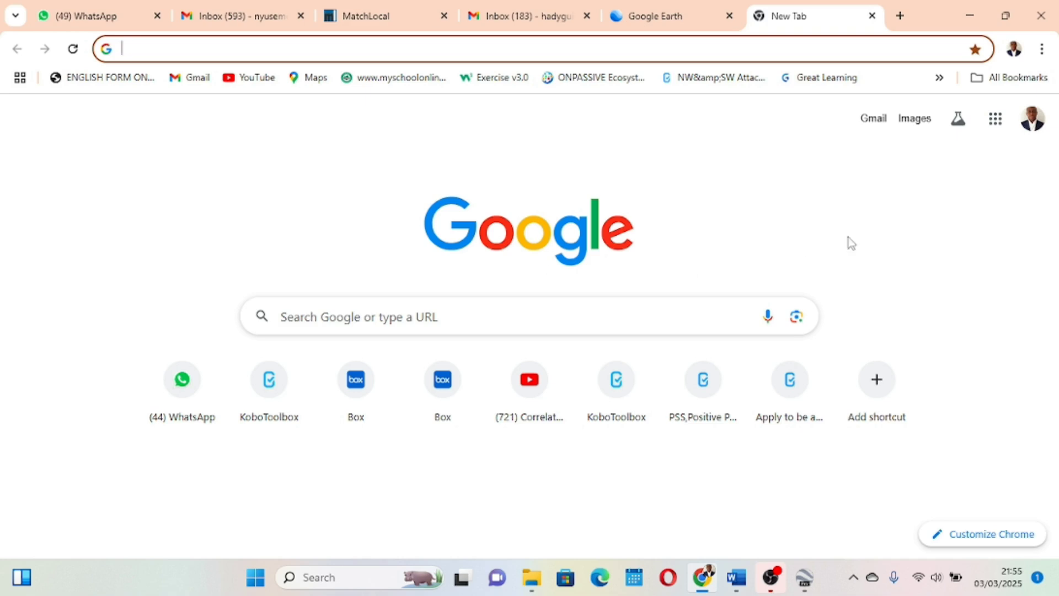
# Open Google Earth from the Google apps, enter the Explore Earth view, and close the older duplicate Google Earth tab
pyautogui.click(996, 119)
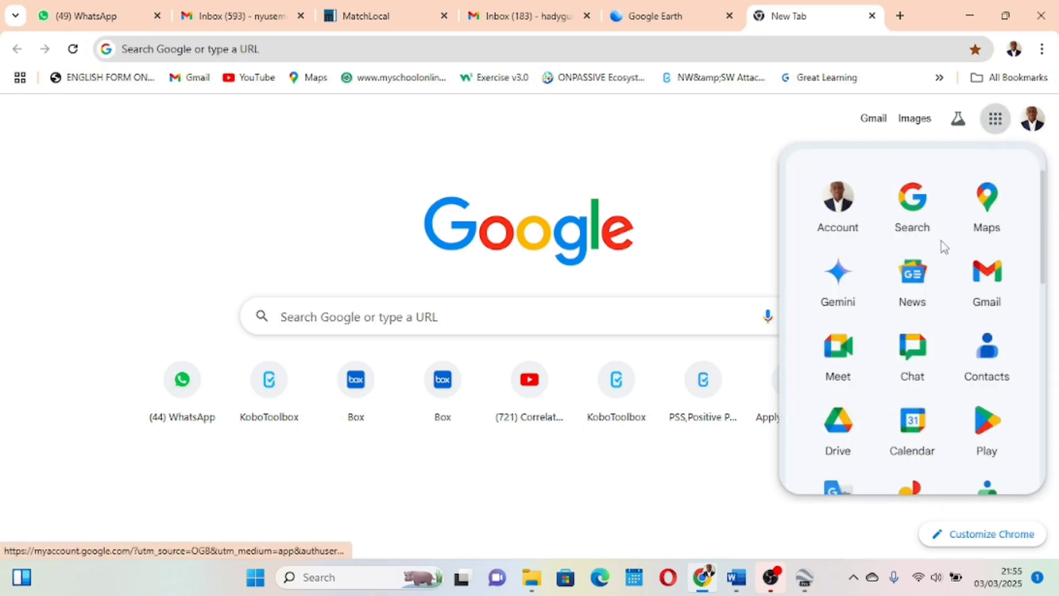
pyautogui.scroll(-10, 910, 391)
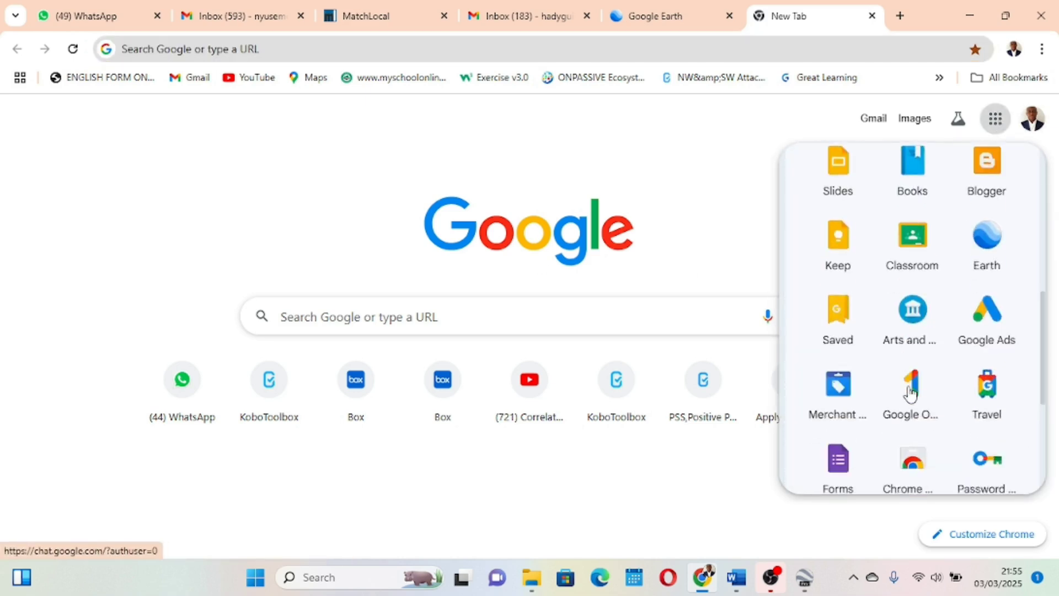
pyautogui.scroll(-1, 911, 391)
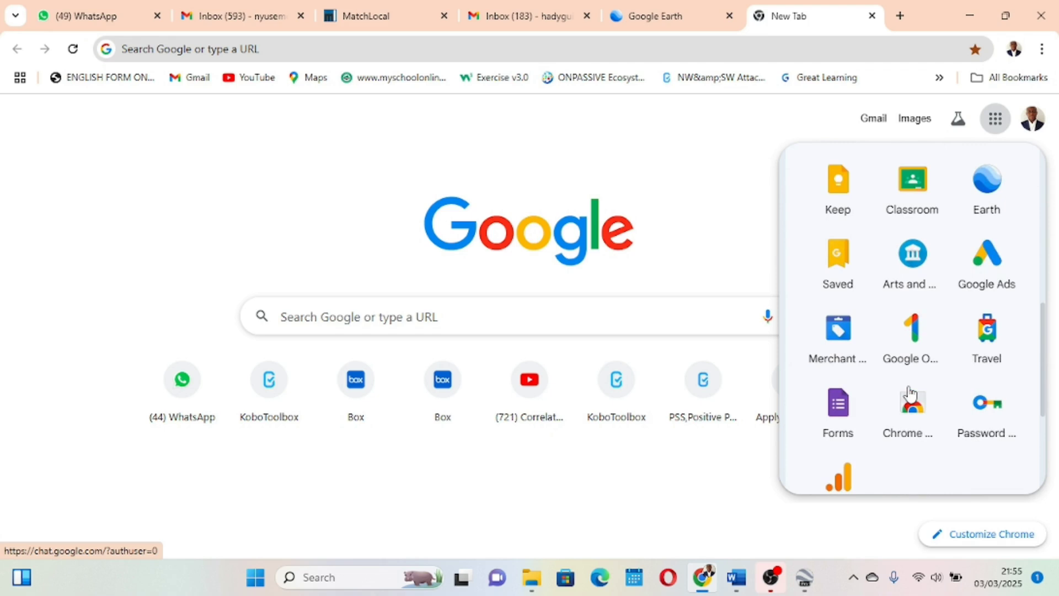
pyautogui.click(987, 204)
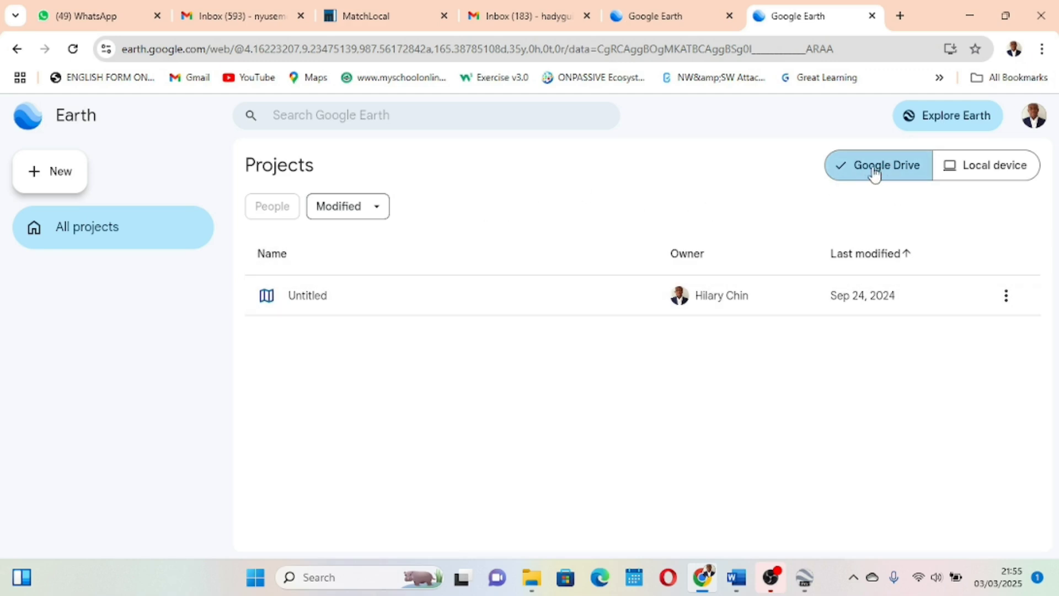
pyautogui.click(928, 125)
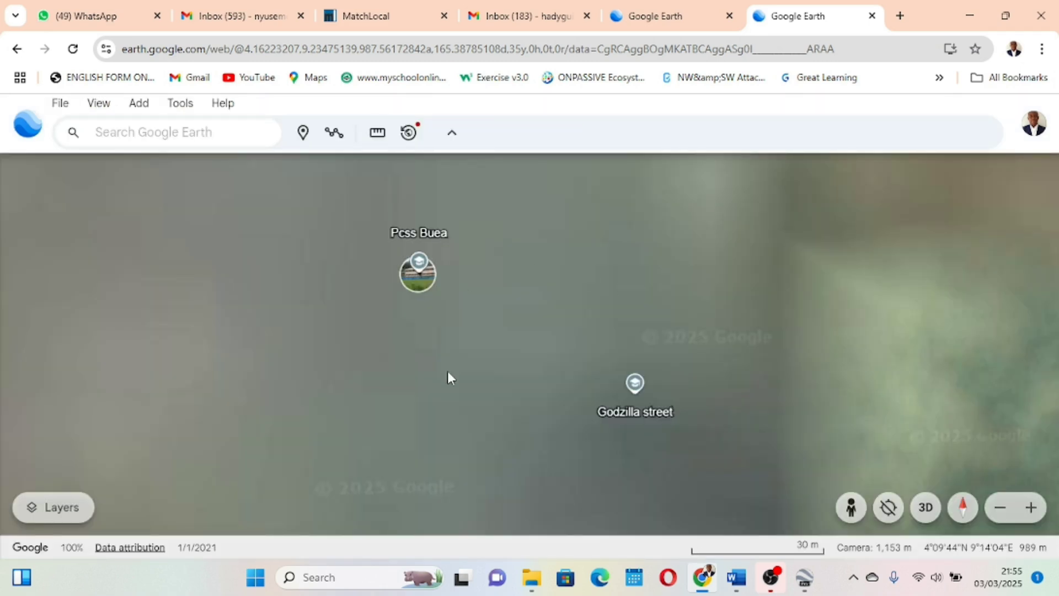
pyautogui.click(729, 16)
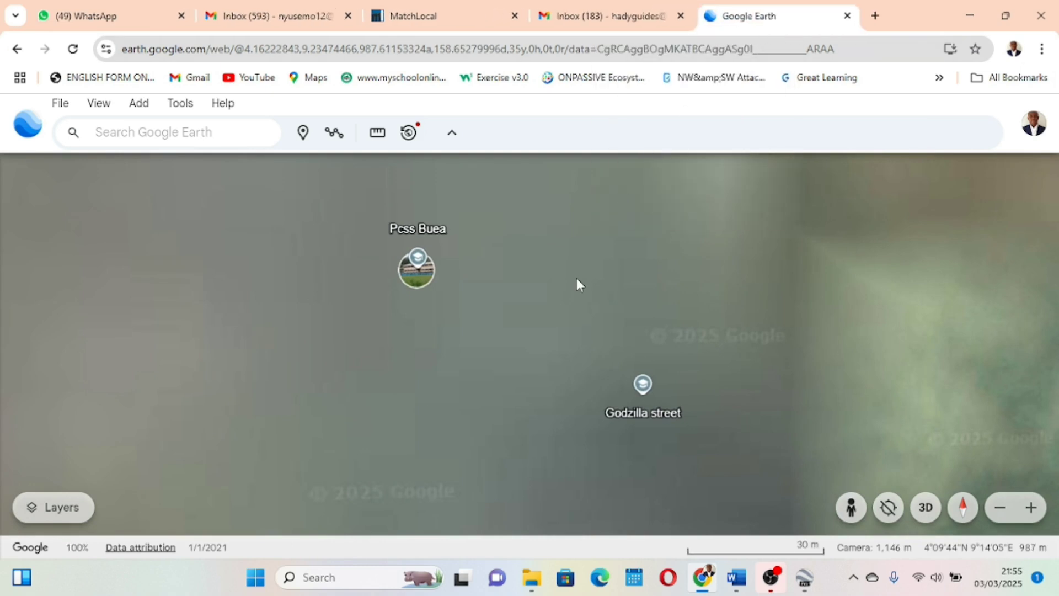
# Search Google Earth for Cameroon
pyautogui.scroll(-3, 577, 278)
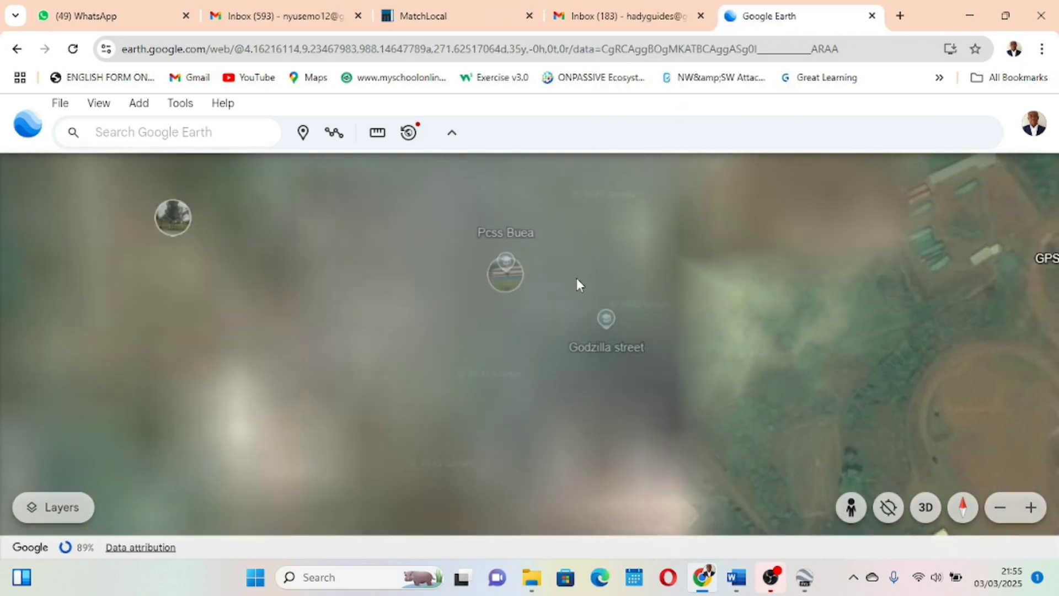
pyautogui.scroll(-3, 577, 278)
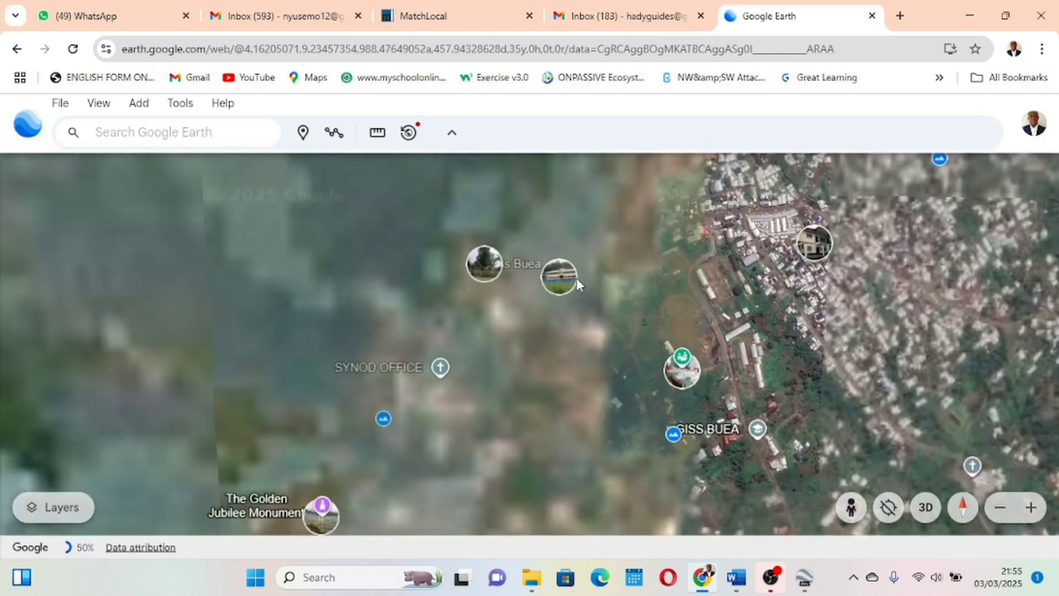
pyautogui.click(204, 133)
pyautogui.write('C')
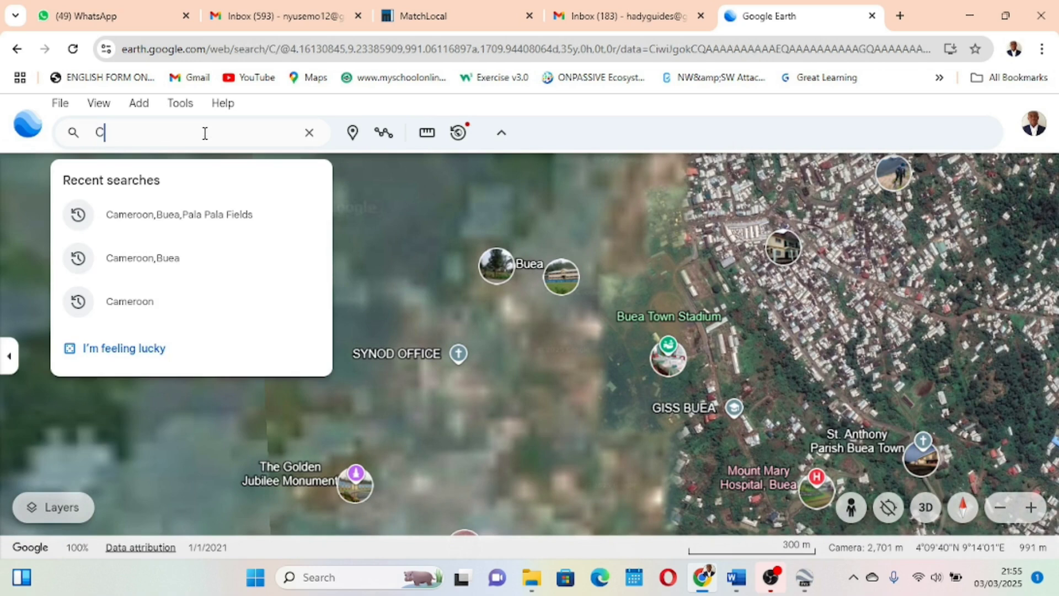
pyautogui.write('ameroon')
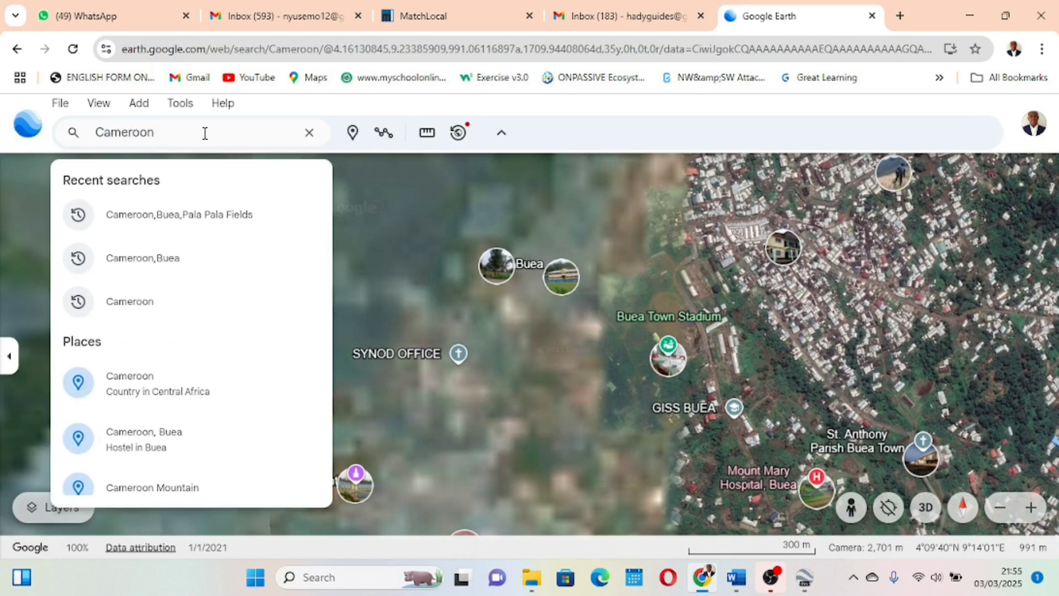
pyautogui.press('Return')
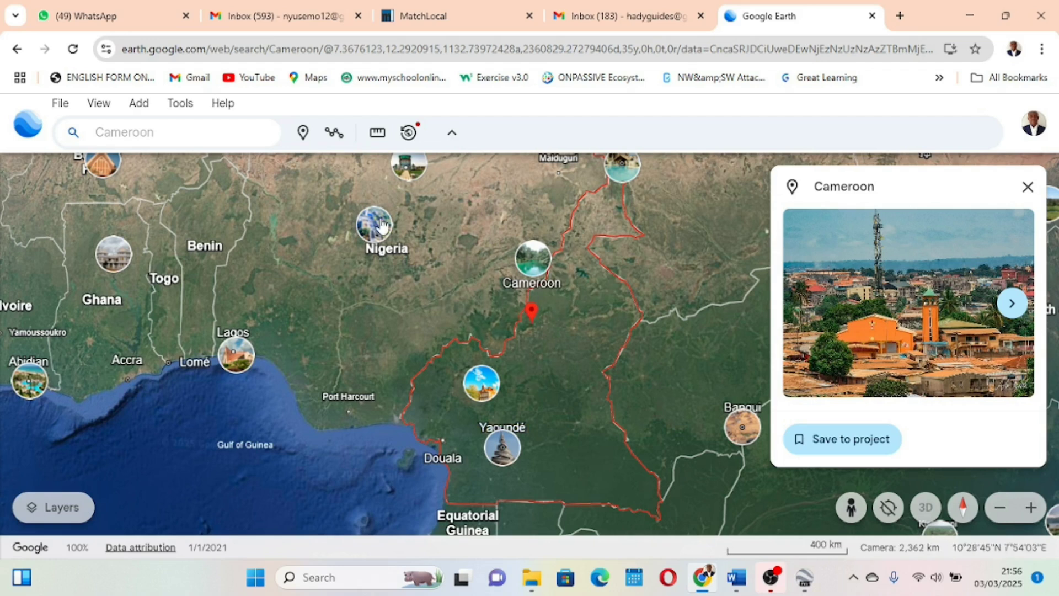
# Refine the place search to "Cameroon,Buea" and close the Buea information card
pyautogui.click(168, 133)
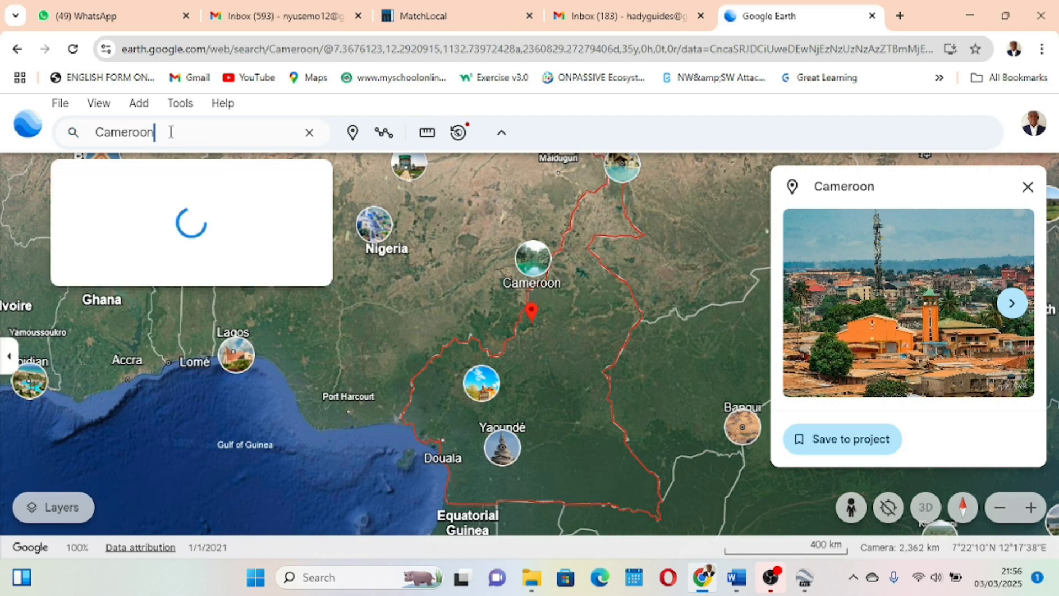
pyautogui.write(',Buea')
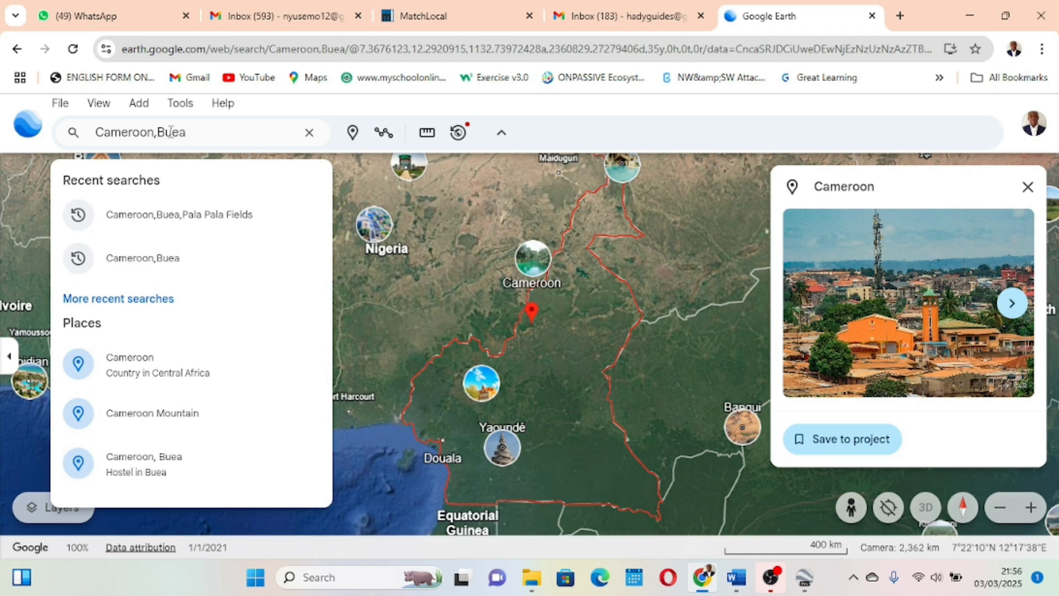
pyautogui.press('Return')
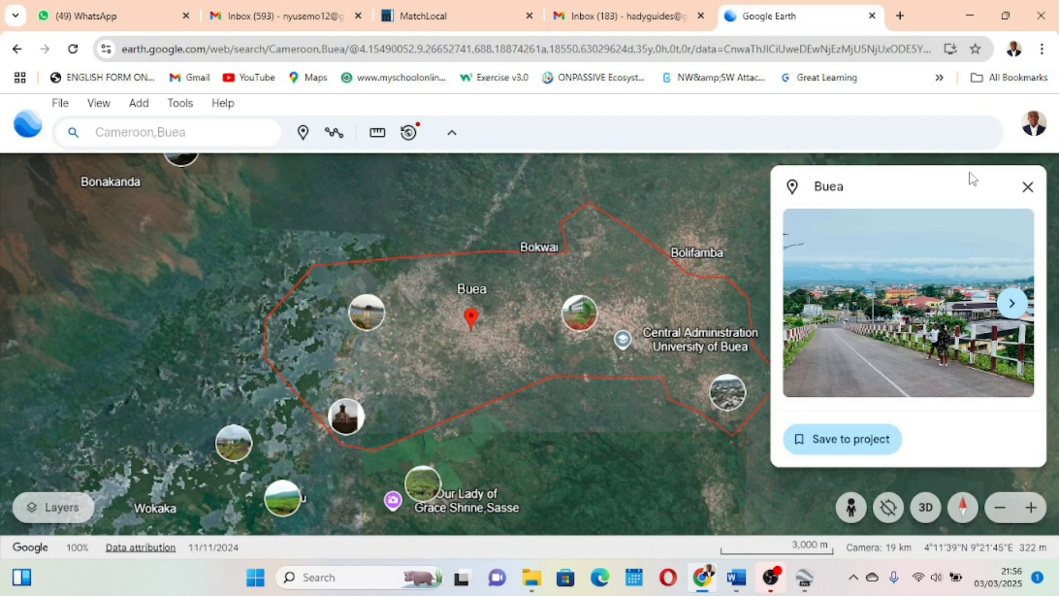
pyautogui.click(1027, 187)
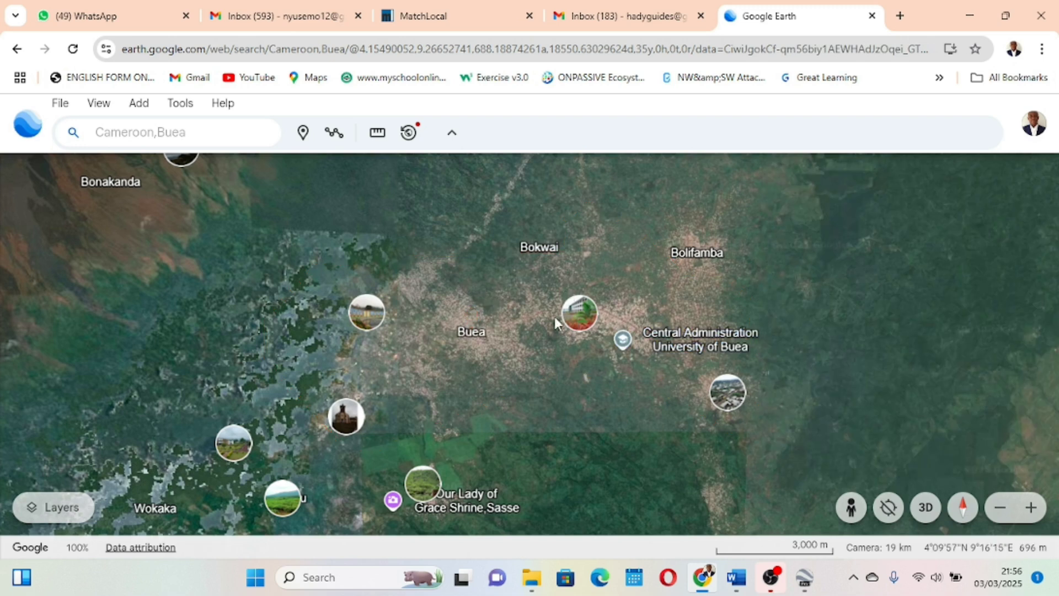
# Measure the length of a two-segment path from Buea through Bokwai to Bolifamba
pyautogui.click(376, 142)
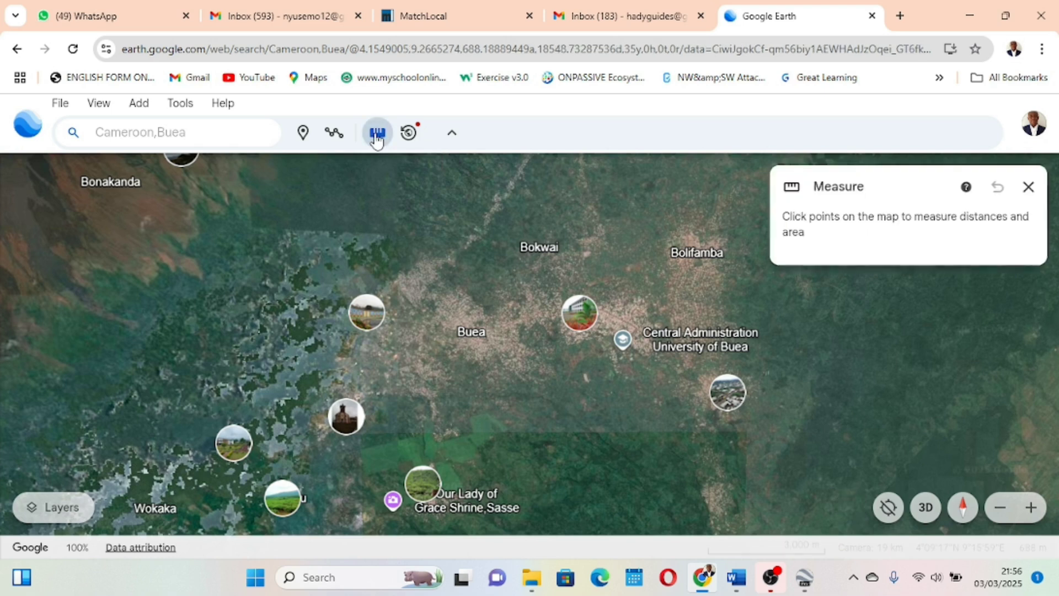
pyautogui.click(469, 324)
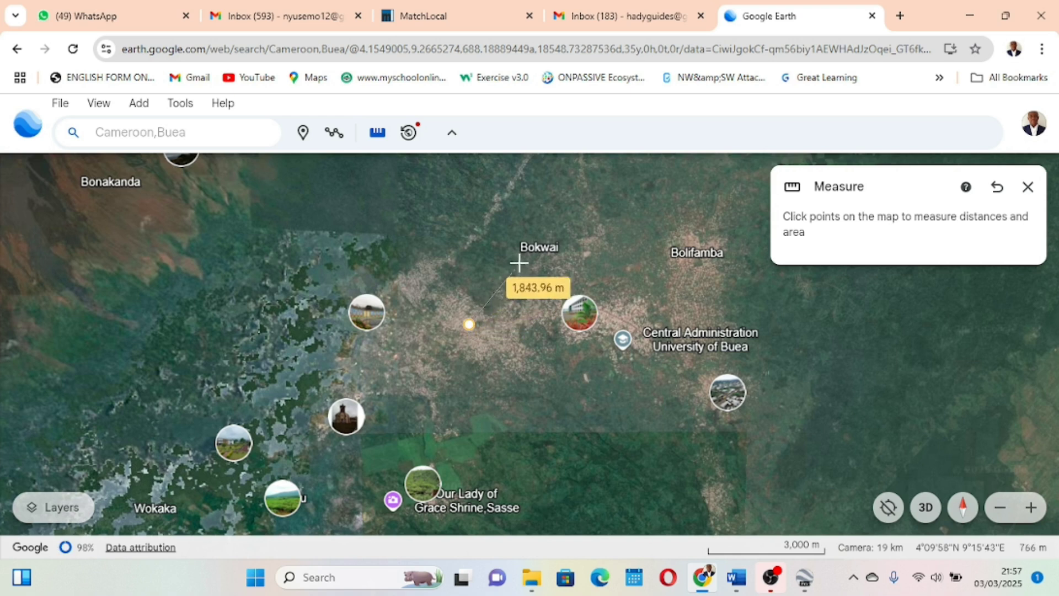
pyautogui.click(531, 249)
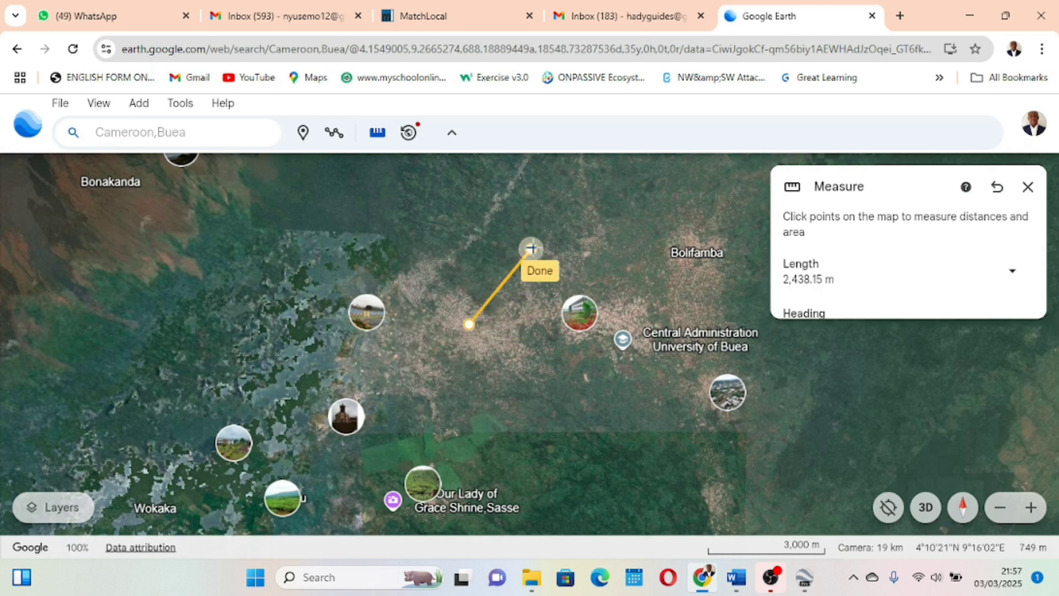
pyautogui.click(678, 250)
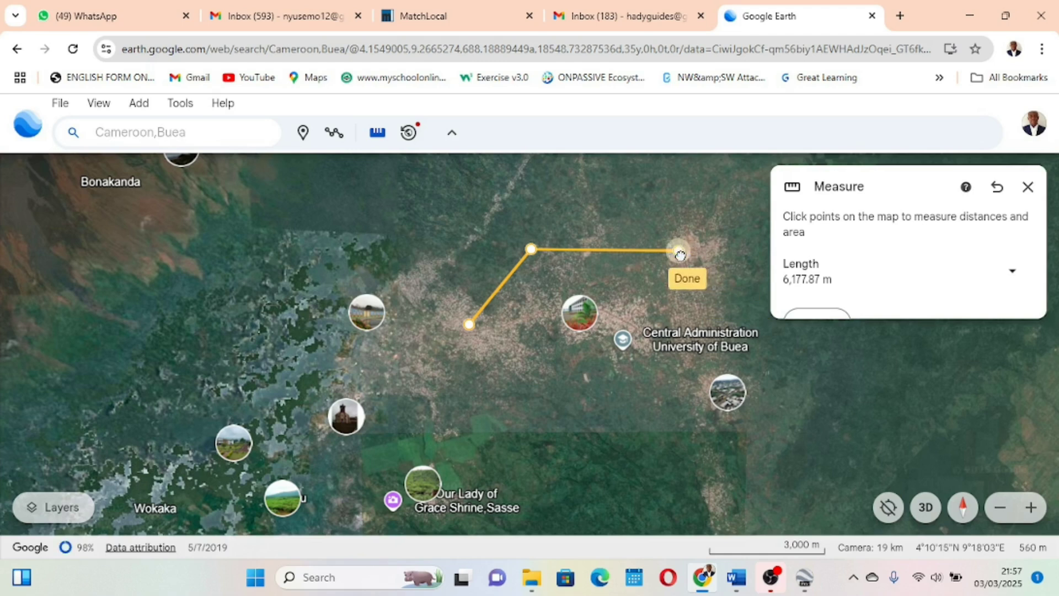
pyautogui.click(680, 254)
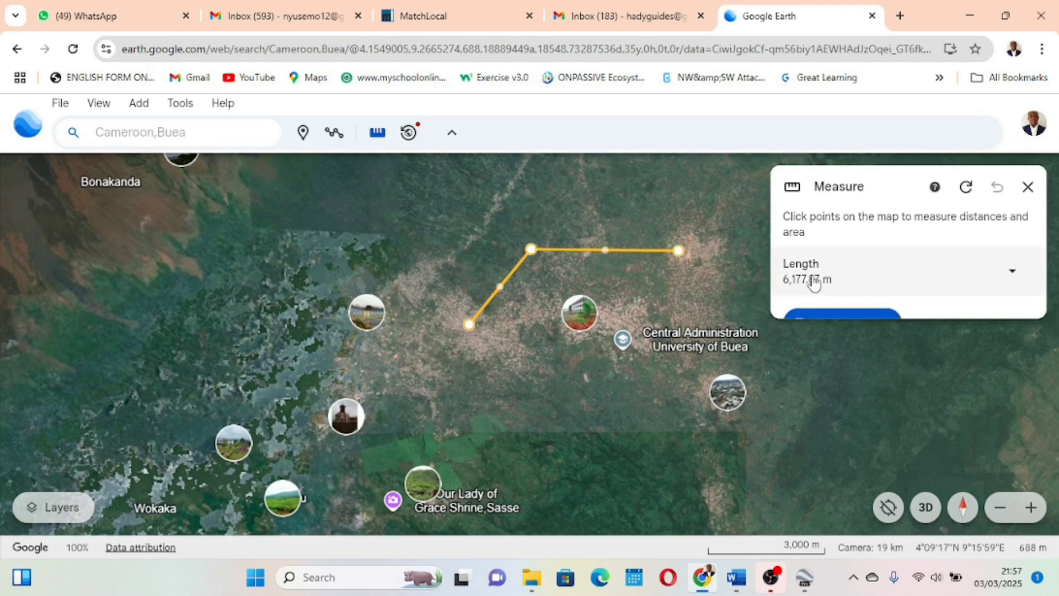
# Display the measured path length in centimeters and then in kilometers
pyautogui.click(1011, 273)
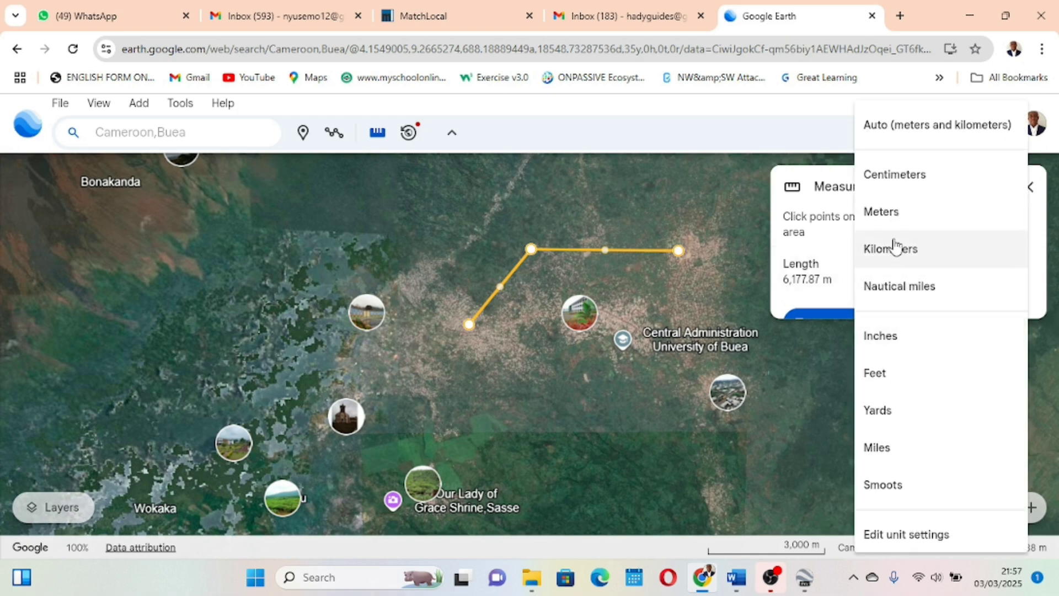
pyautogui.click(892, 175)
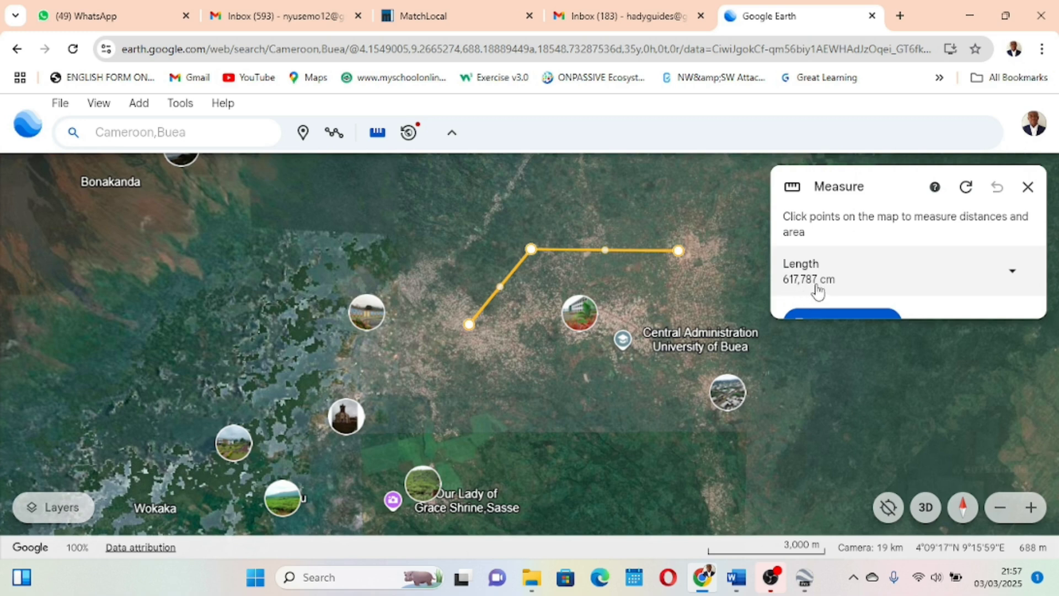
pyautogui.click(1012, 272)
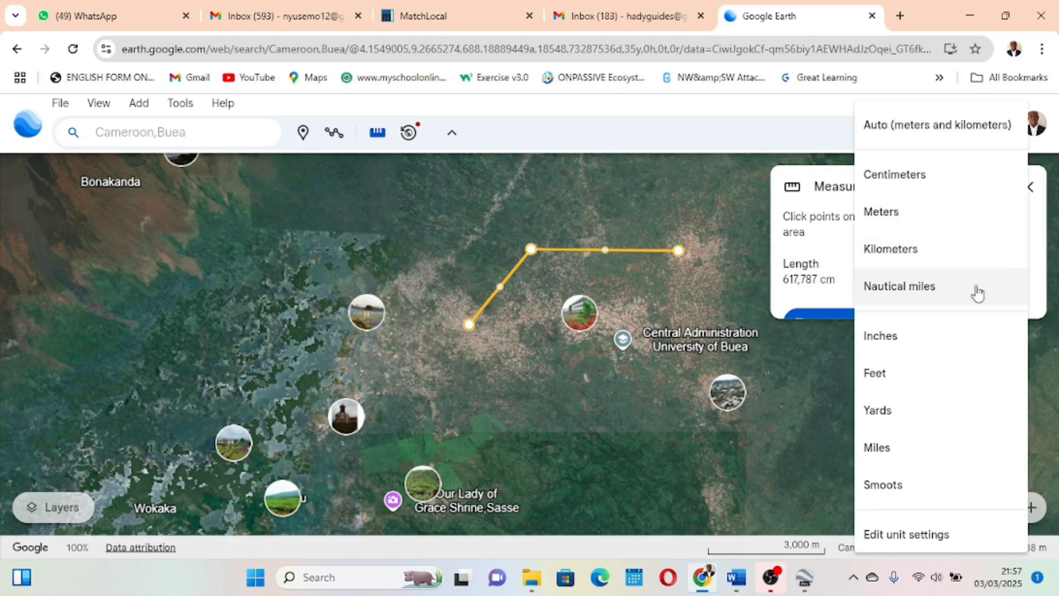
pyautogui.click(888, 249)
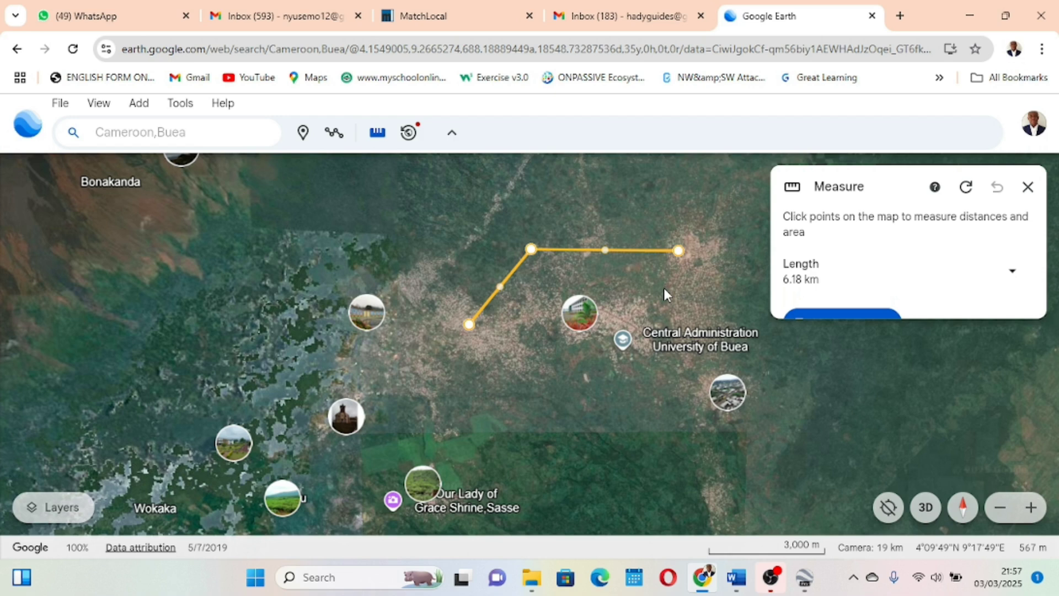
# Review the other available length units without changing the unit, and close the Measure tool
pyautogui.click(1010, 273)
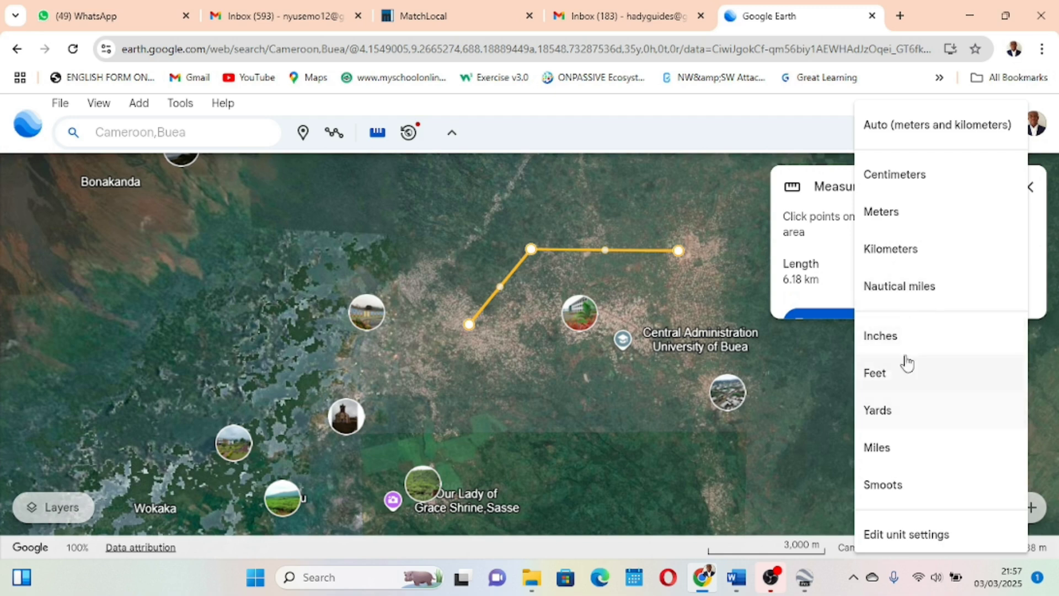
pyautogui.scroll(-1, 919, 444)
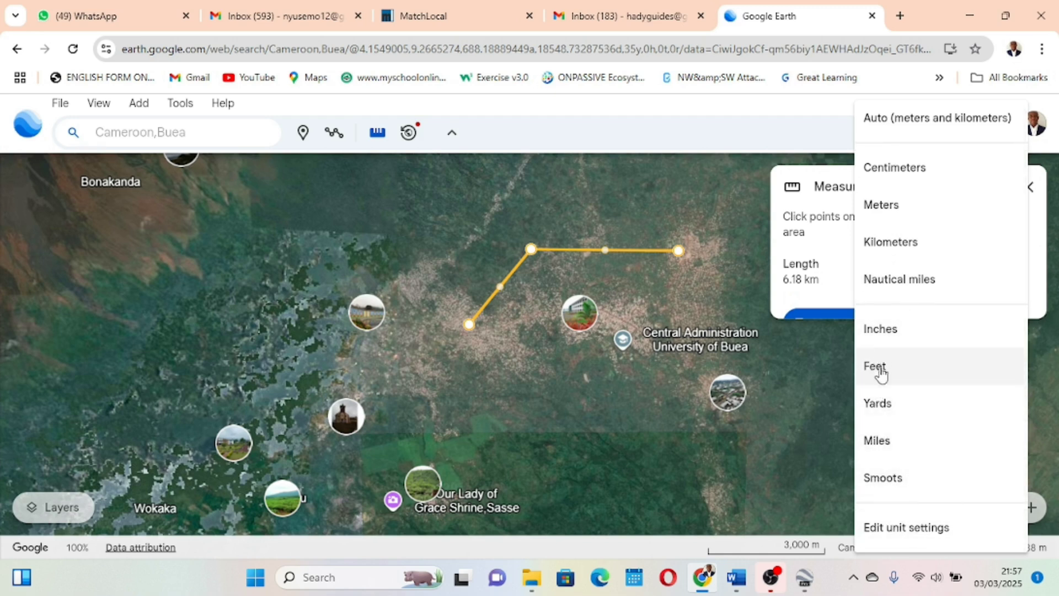
pyautogui.click(822, 350)
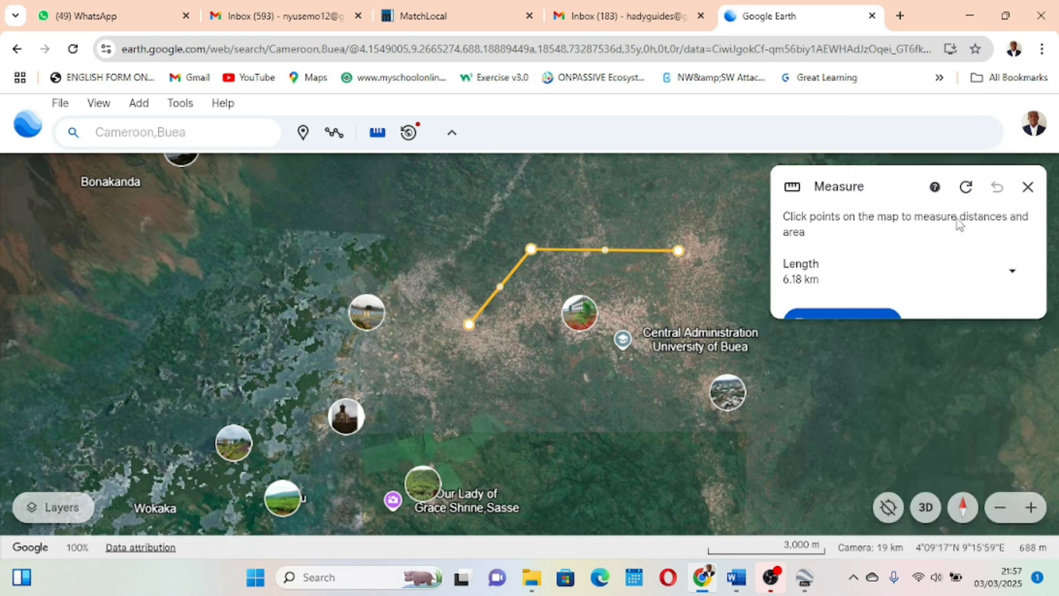
pyautogui.click(1027, 189)
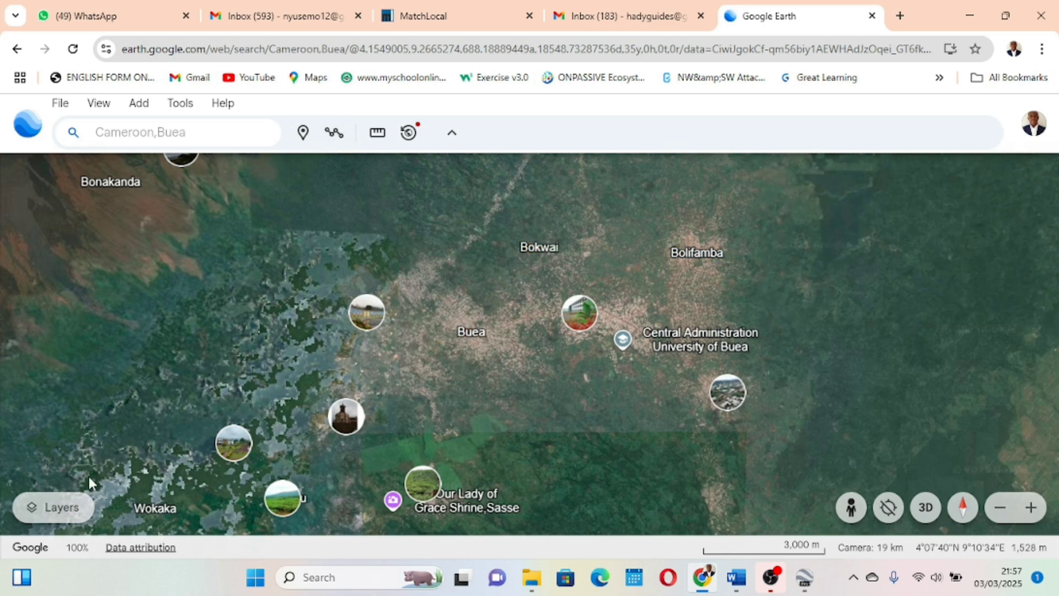
# Open the map layers and preview the latitude/longitude gridlines, leaving them switched off
pyautogui.click(52, 507)
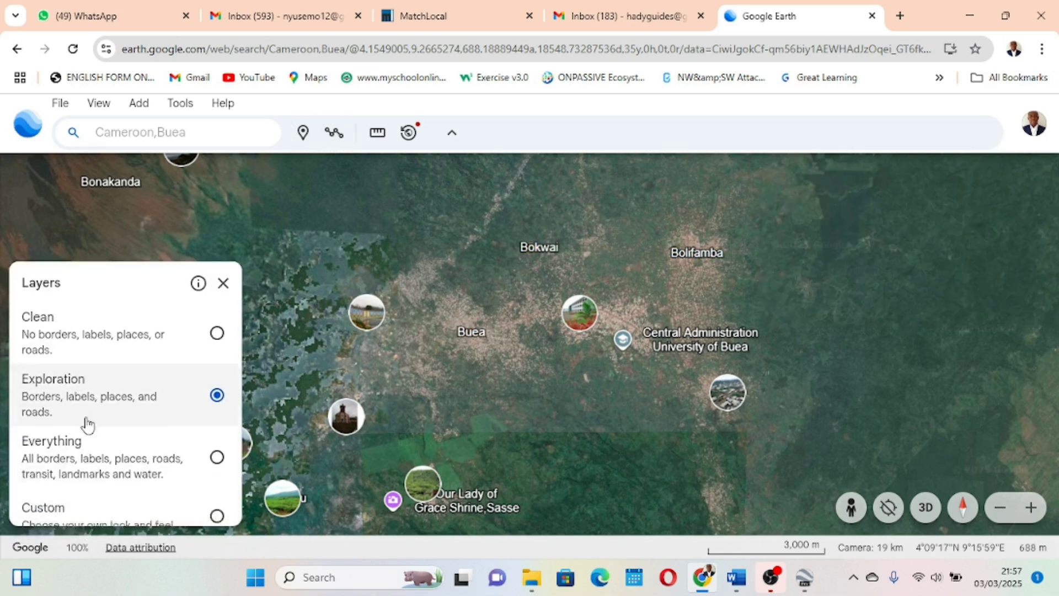
pyautogui.scroll(-6, 88, 424)
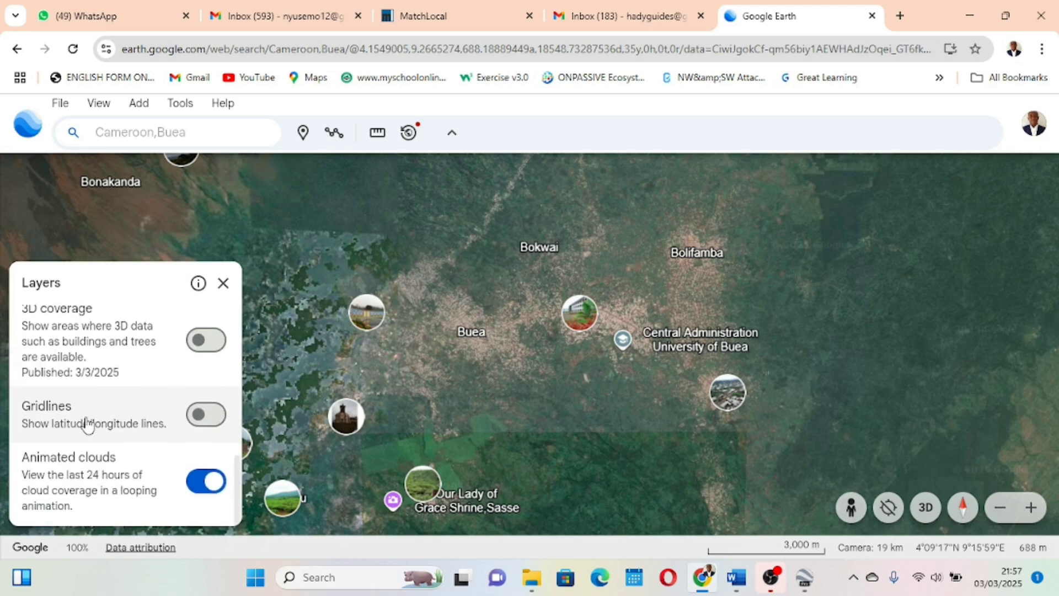
pyautogui.click(213, 418)
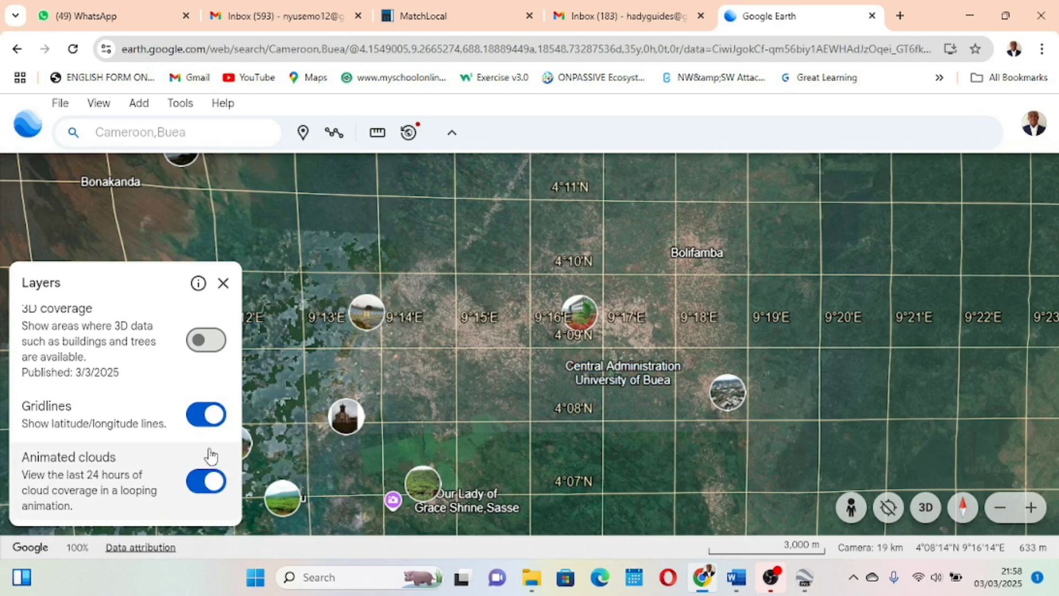
pyautogui.click(196, 421)
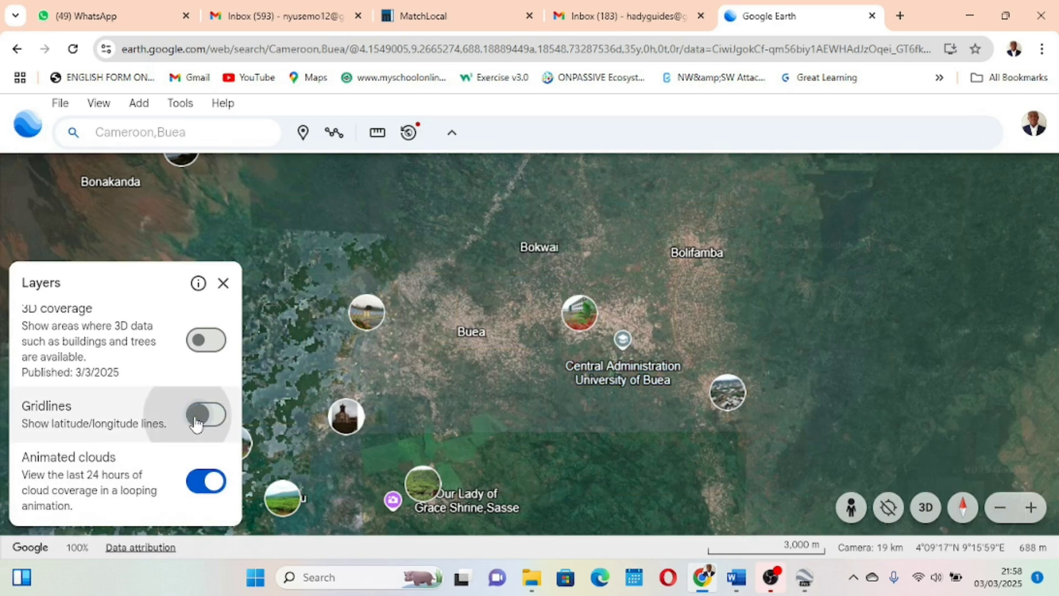
pyautogui.click(198, 419)
pyautogui.click(205, 417)
# Select the Exploration map style, which includes borders, labels, places and roads
pyautogui.scroll(10, 153, 321)
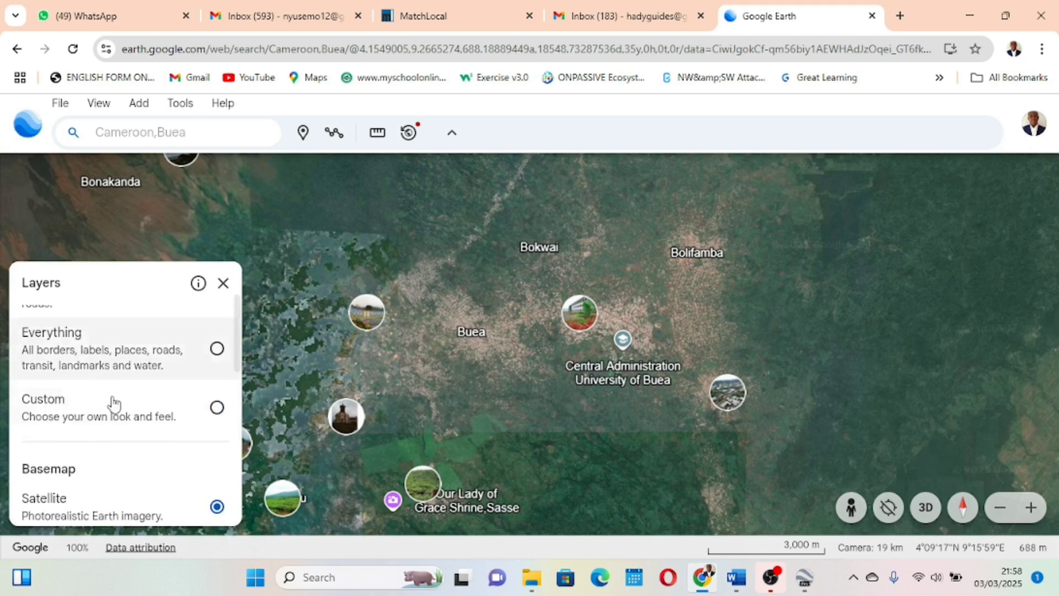
pyautogui.scroll(-1, 133, 411)
pyautogui.scroll(2, 132, 412)
pyautogui.scroll(1, 132, 412)
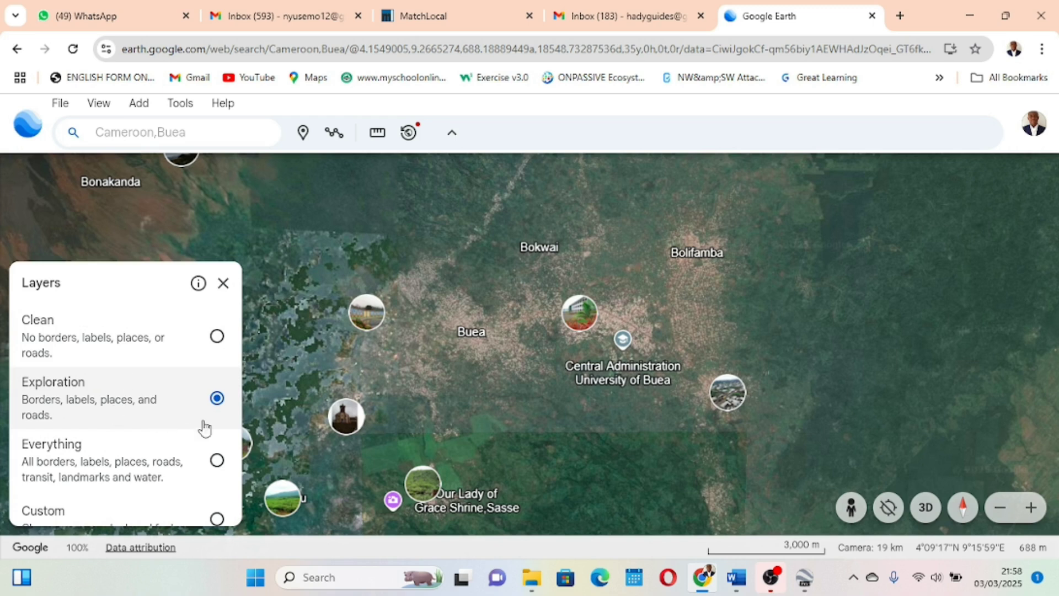
pyautogui.click(216, 401)
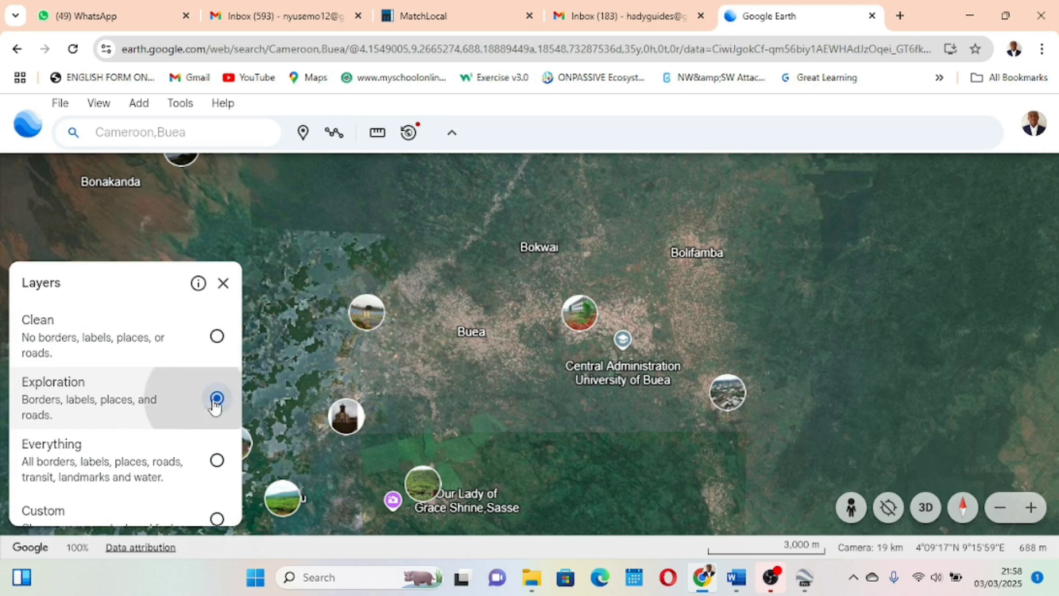
# Preview the Clean map style without borders, labels, places or roads, and return to Exploration
pyautogui.click(217, 336)
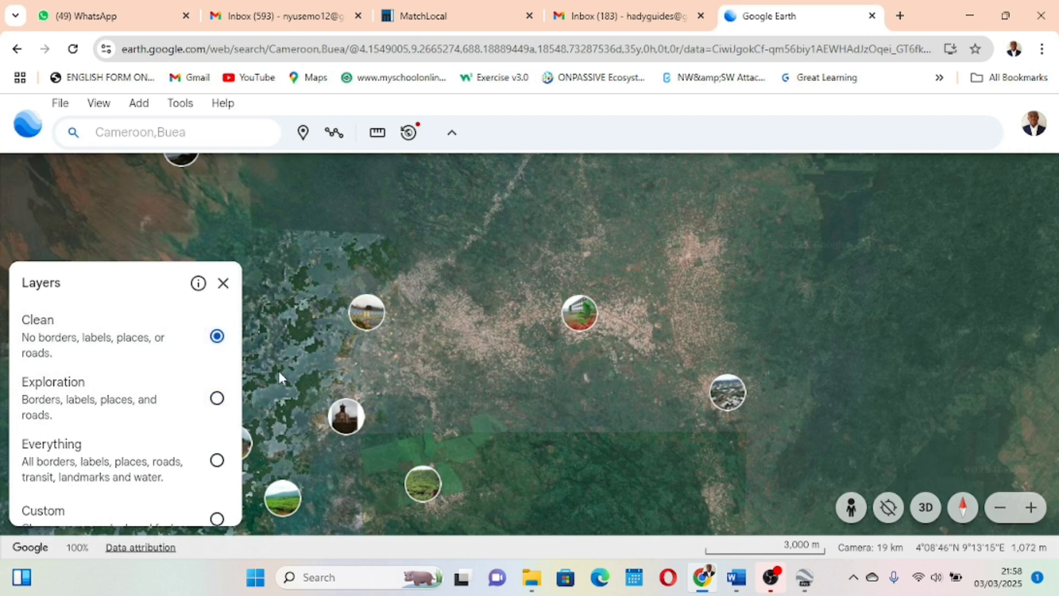
pyautogui.click(217, 400)
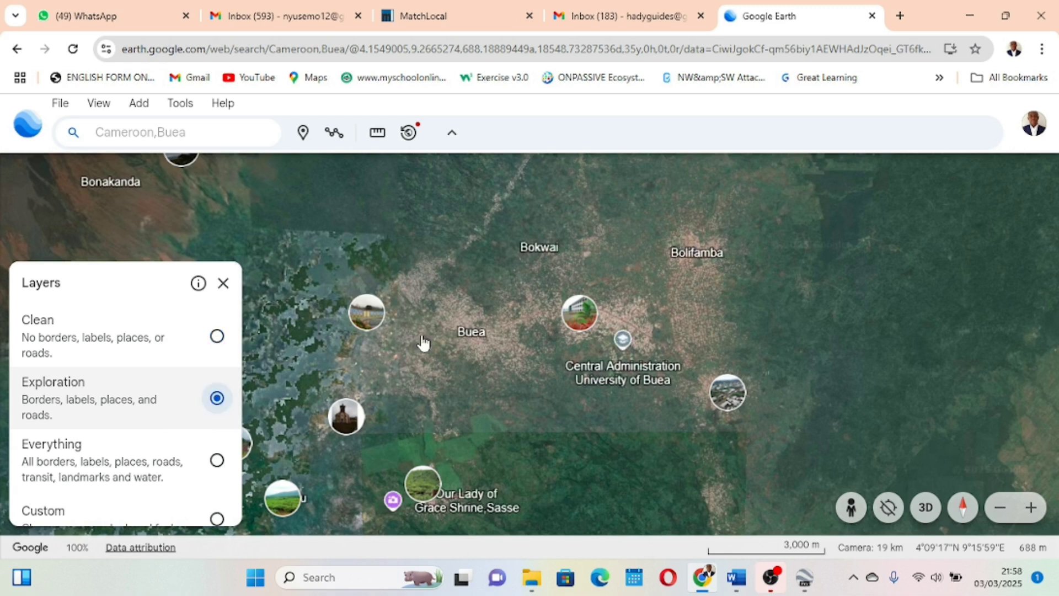
# Hide the Photos layer, show it again, and close the map layers
pyautogui.scroll(-4, 215, 420)
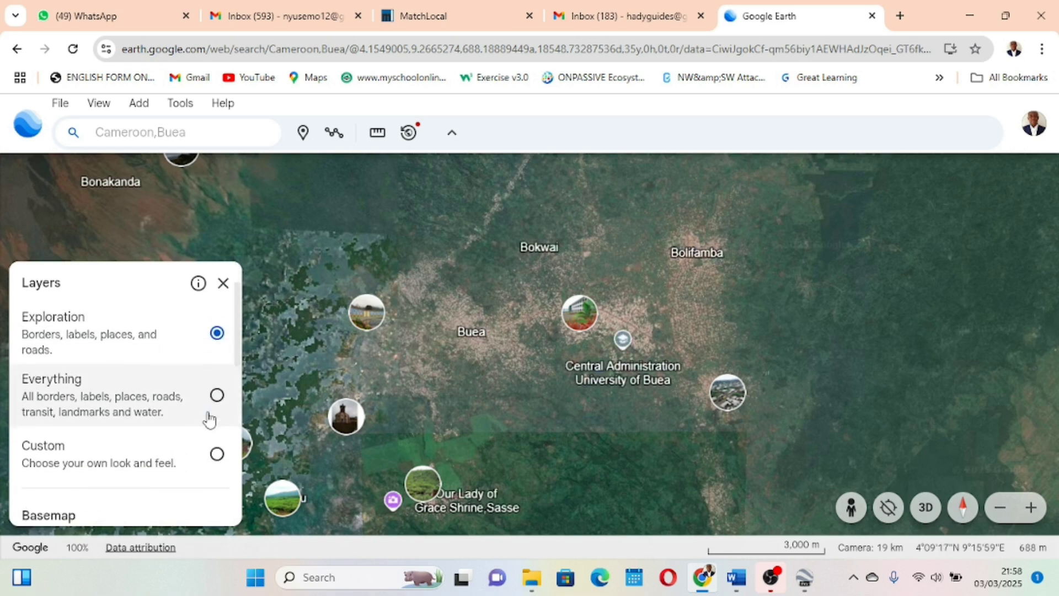
pyautogui.scroll(-5, 209, 419)
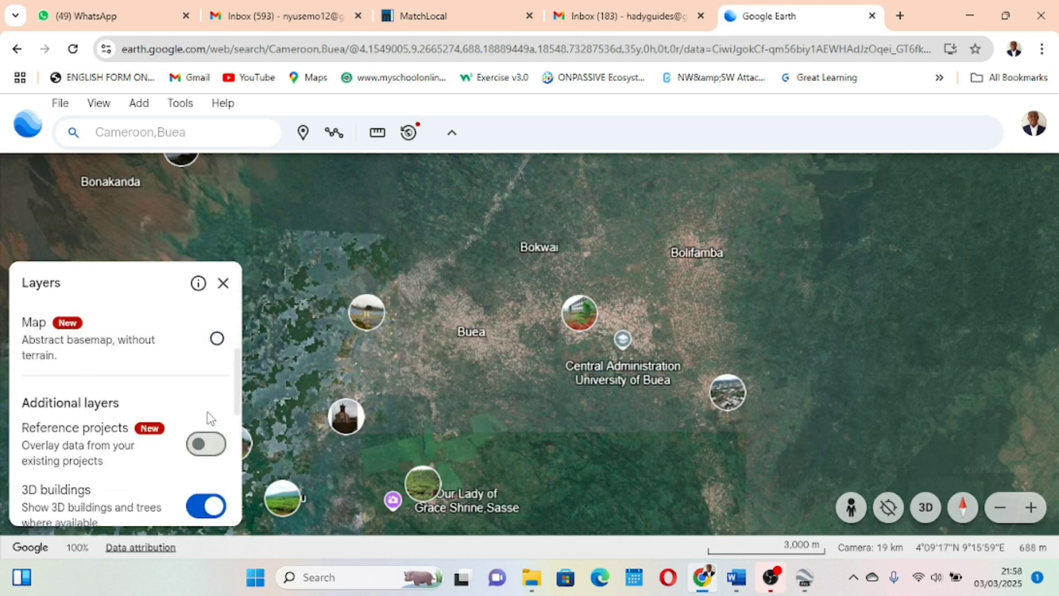
pyautogui.scroll(-3, 208, 420)
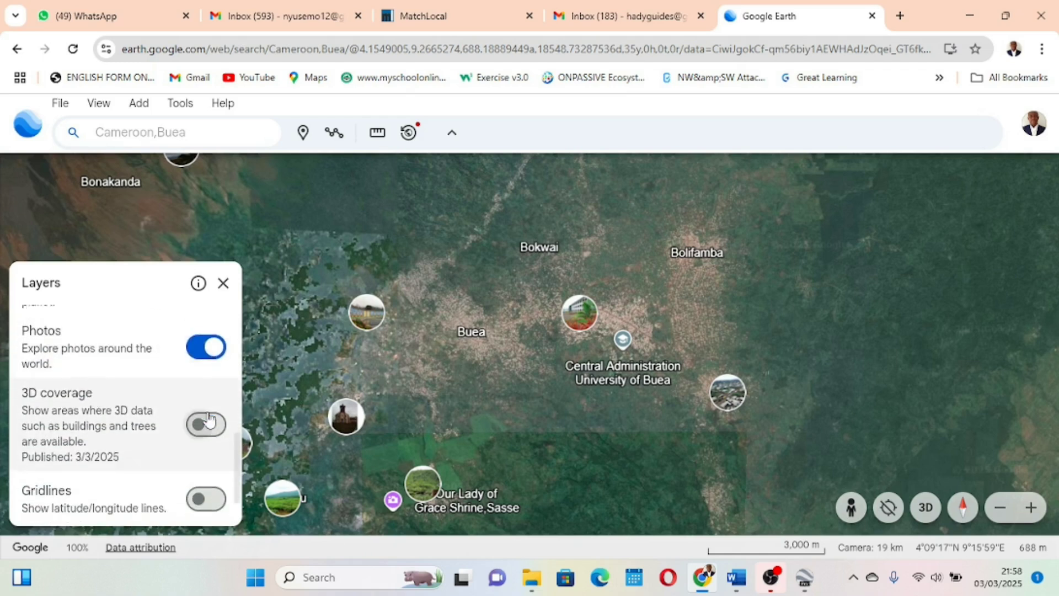
pyautogui.click(203, 346)
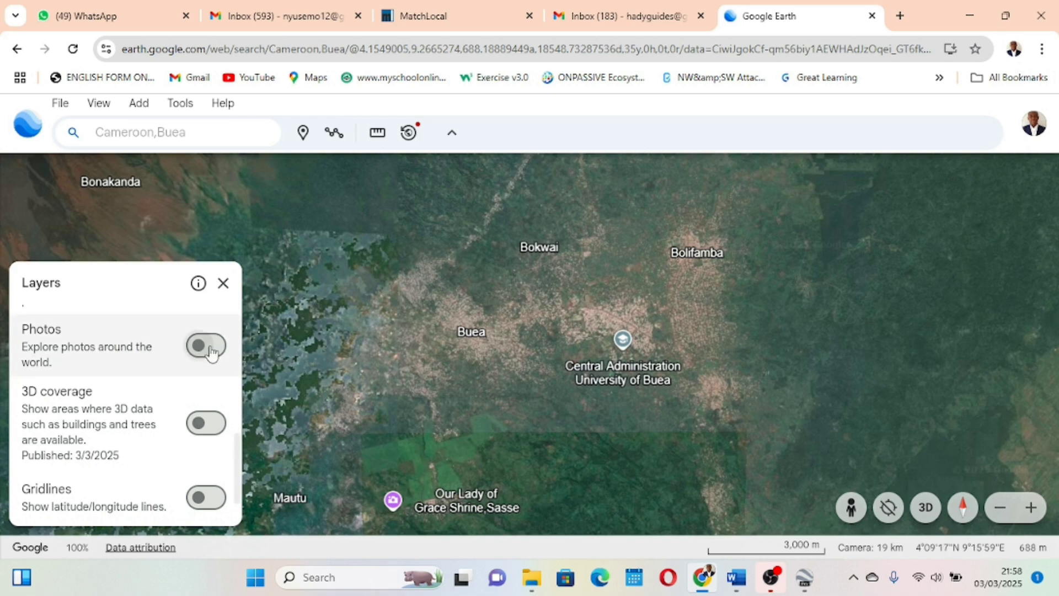
pyautogui.click(214, 359)
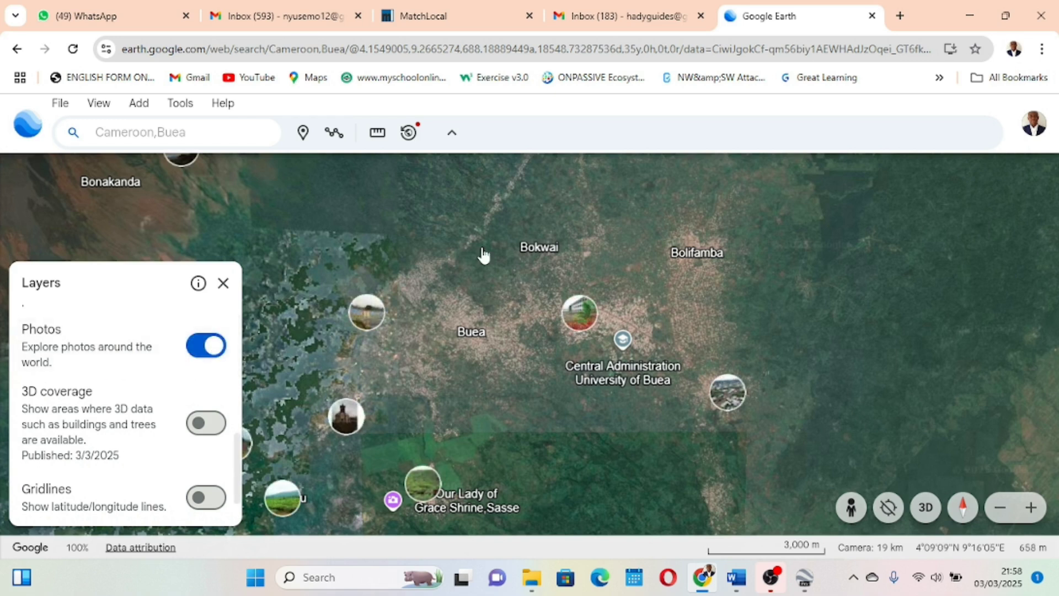
pyautogui.click(224, 283)
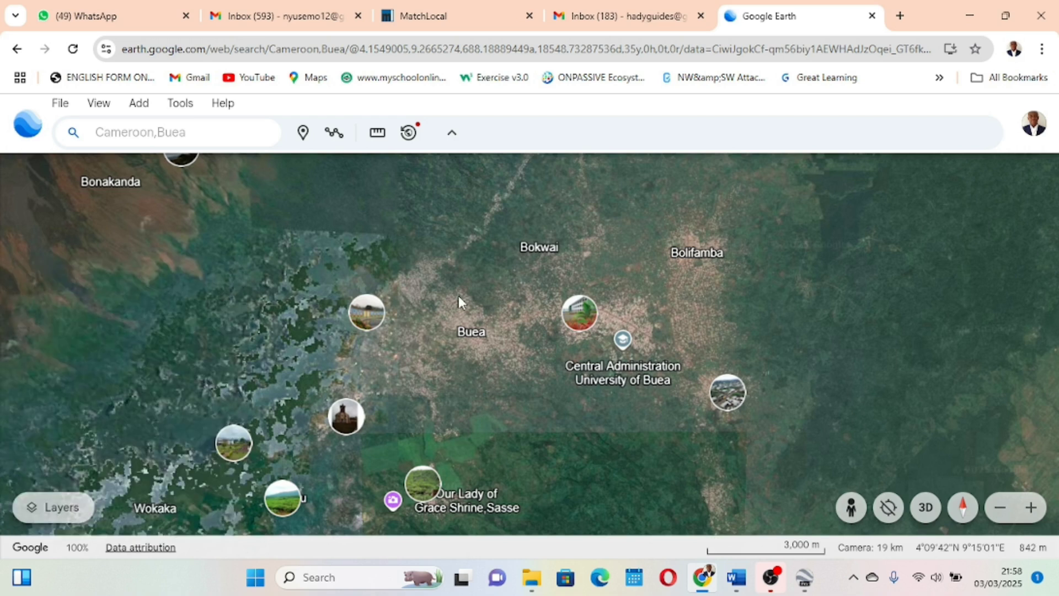
# Enter Street View at Buea to look at the photo sphere there, and return to the map
pyautogui.click(849, 508)
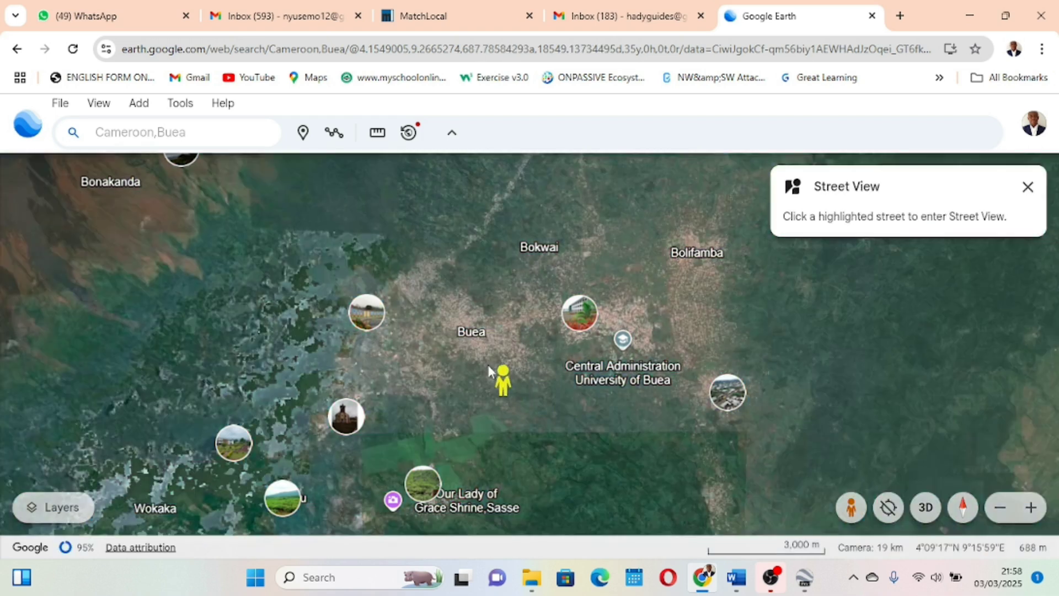
pyautogui.click(465, 330)
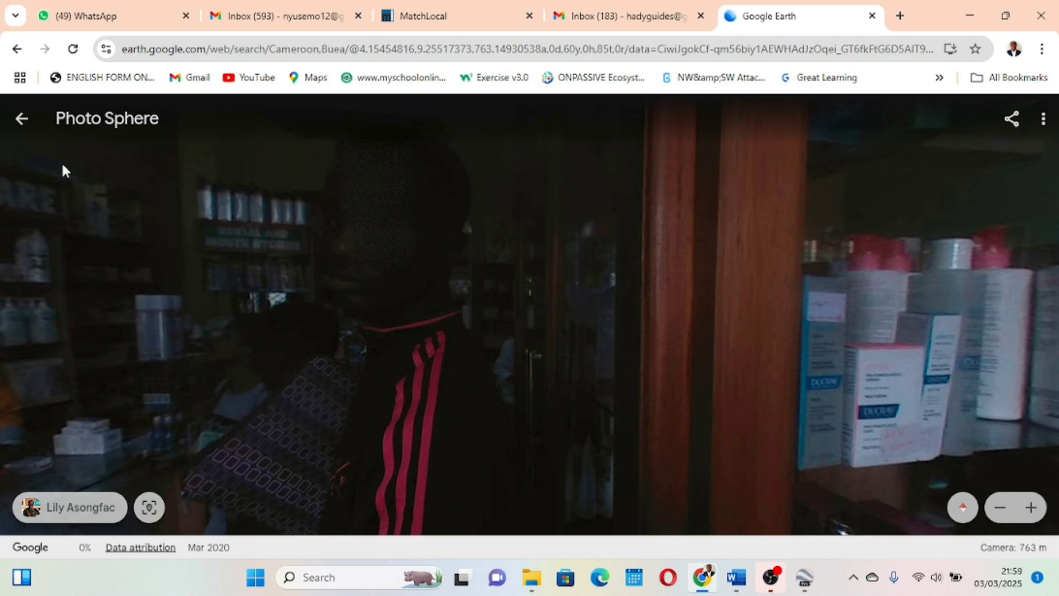
pyautogui.click(20, 120)
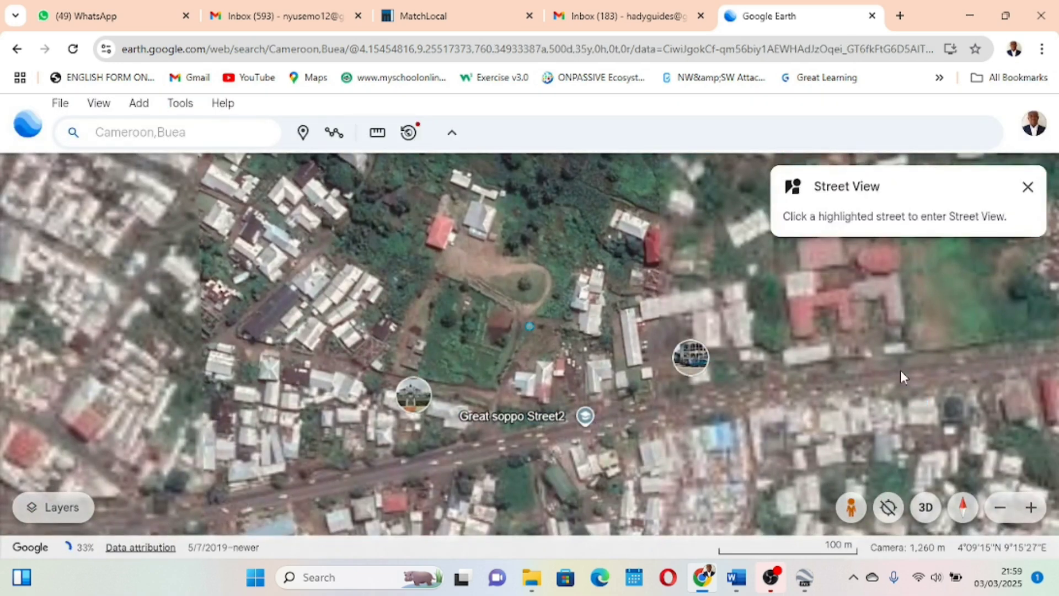
# Switch to Google Earth Pro, read through the start-up tips on navigation, and close them
pyautogui.moveTo(803, 577)
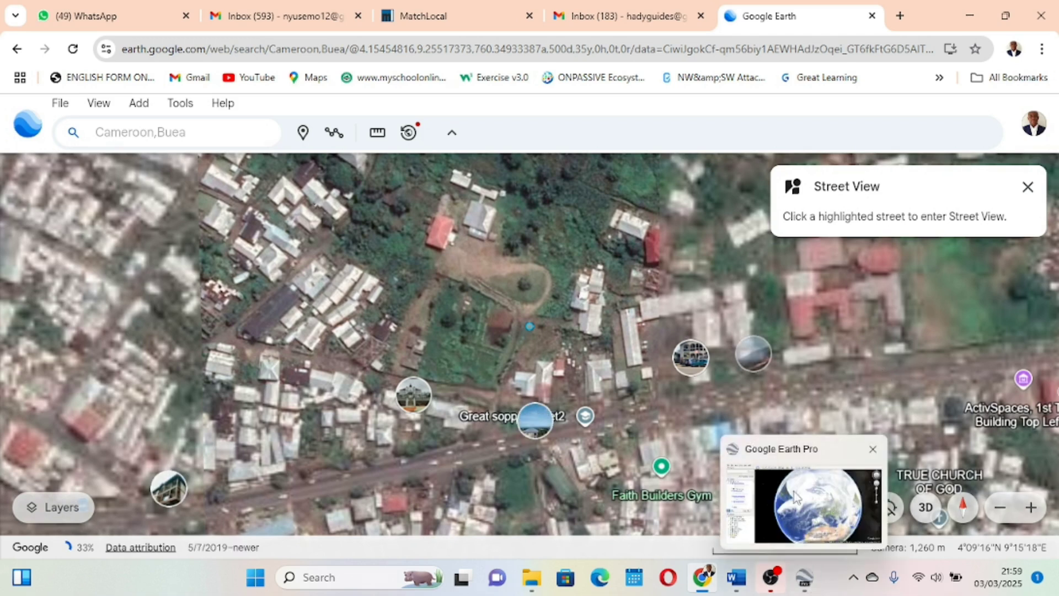
pyautogui.click(794, 496)
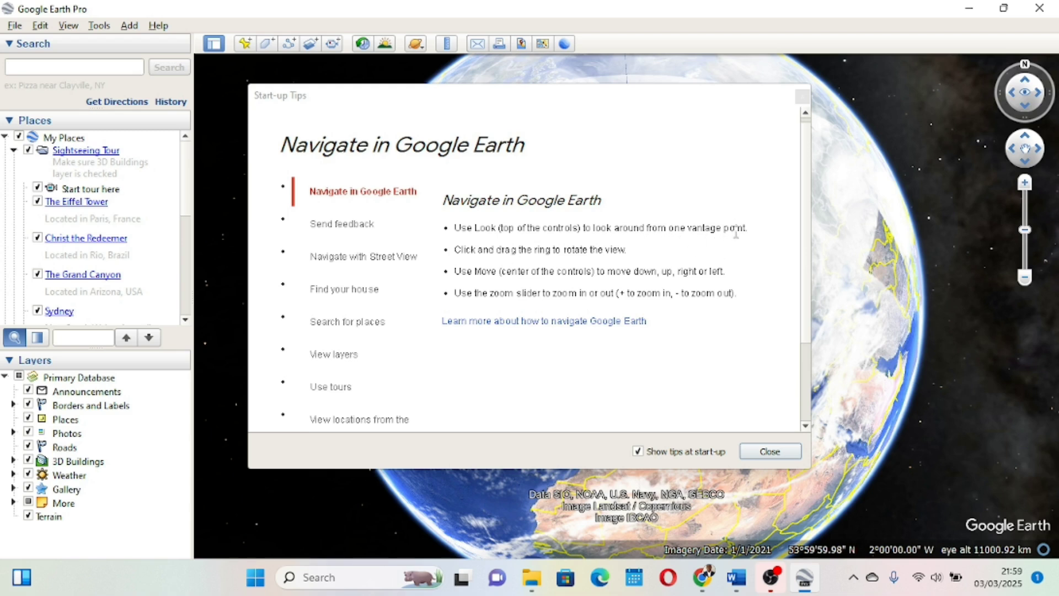
pyautogui.scroll(-2, 737, 339)
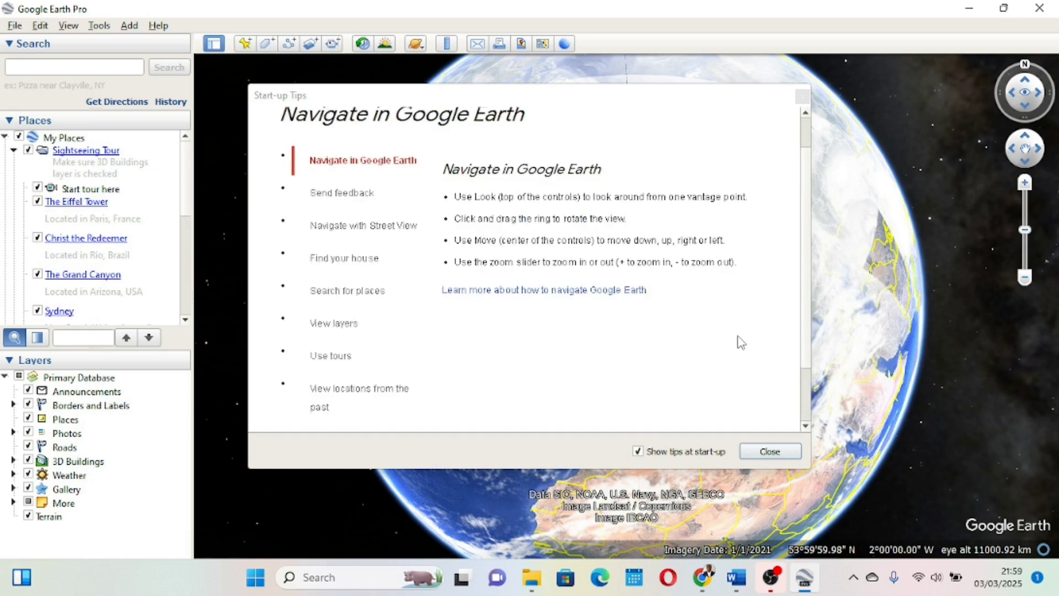
pyautogui.scroll(-2, 737, 339)
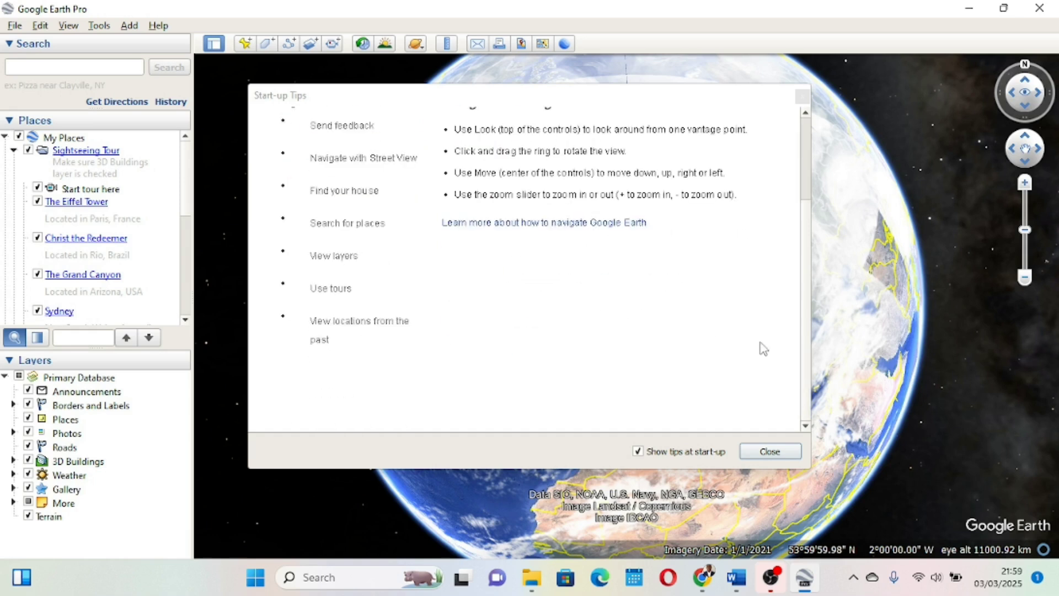
pyautogui.click(763, 454)
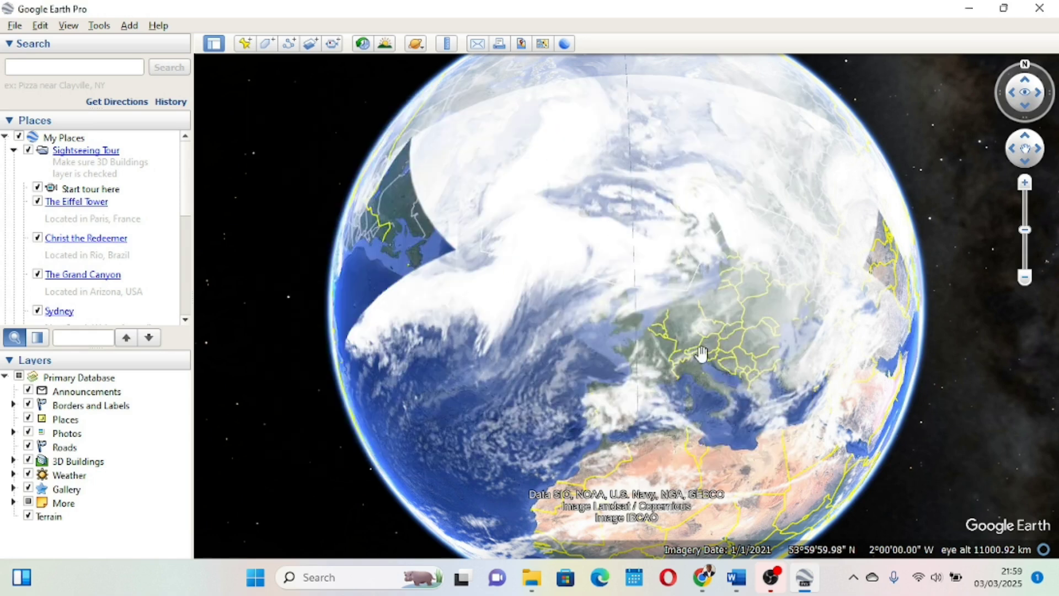
# Zoom out until the whole globe fits in the view, and change the viewing direction with the Look control
pyautogui.scroll(-3, 671, 279)
pyautogui.scroll(-2, 672, 278)
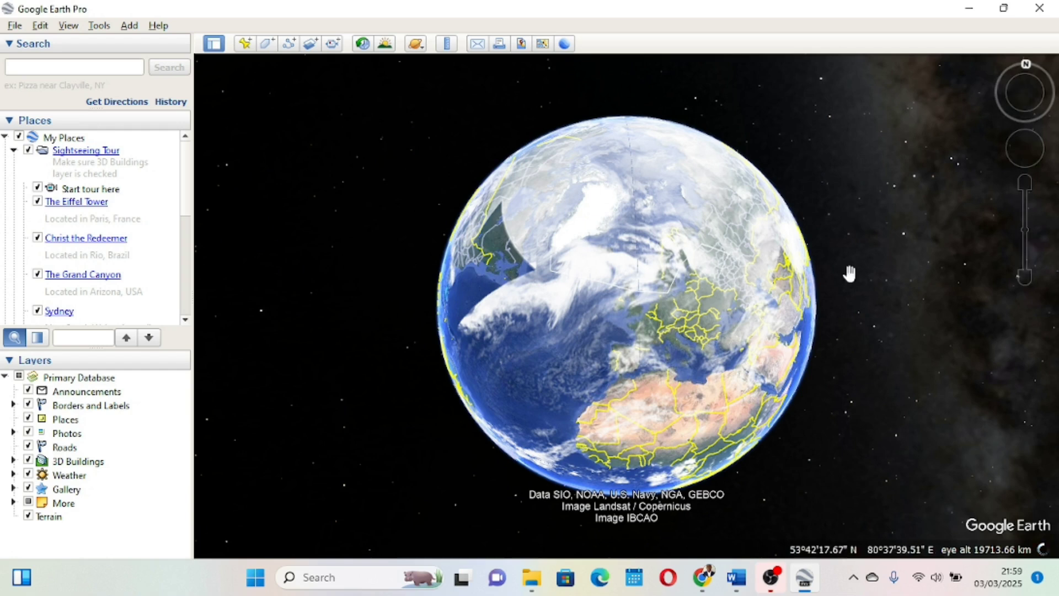
pyautogui.click(1011, 95)
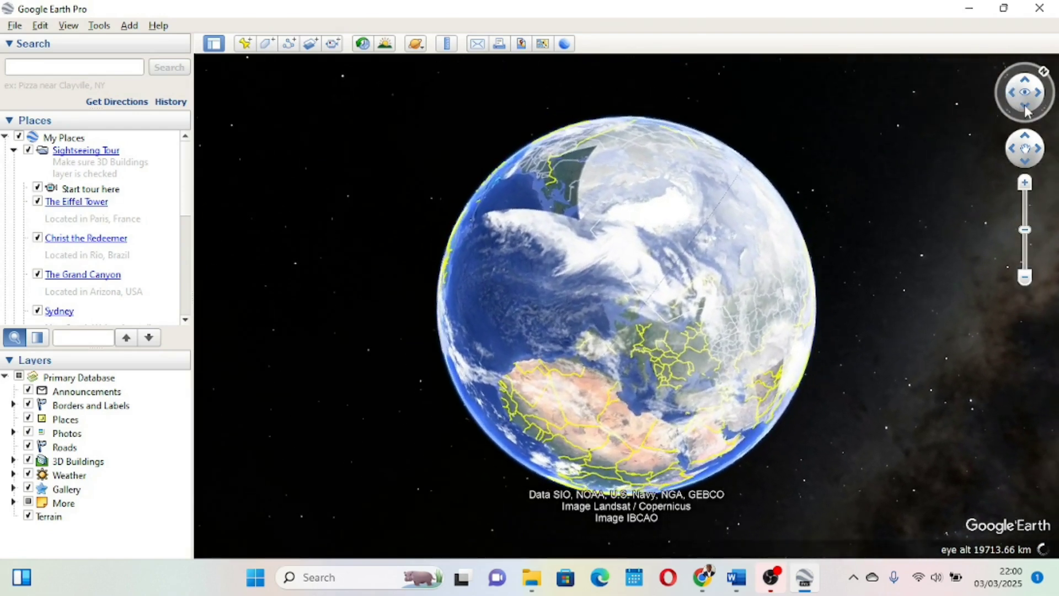
pyautogui.click(1024, 106)
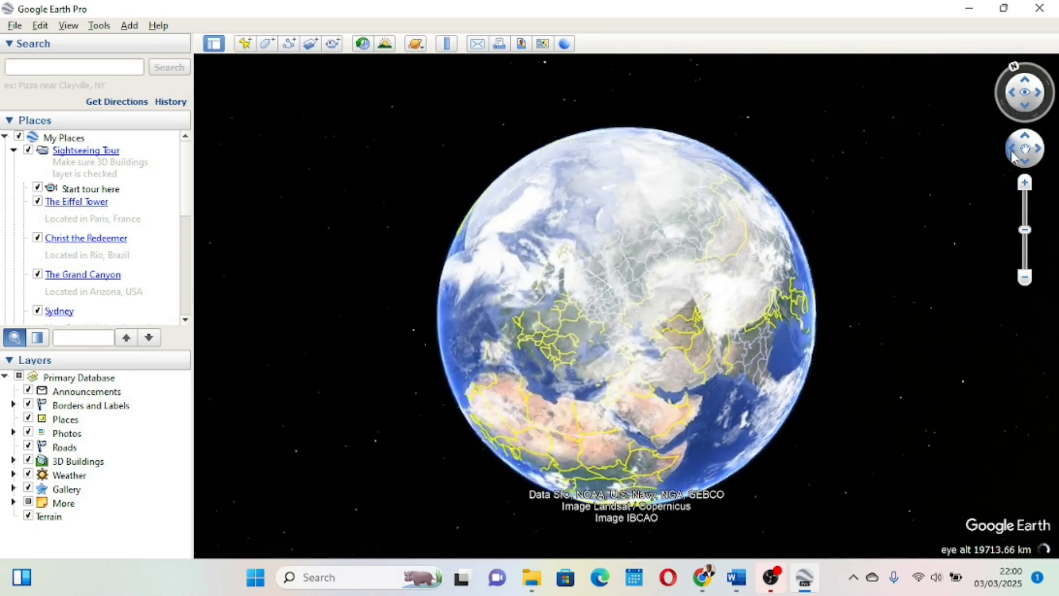
# Move around the globe westward, up and down with the Move control
pyautogui.click(1012, 153)
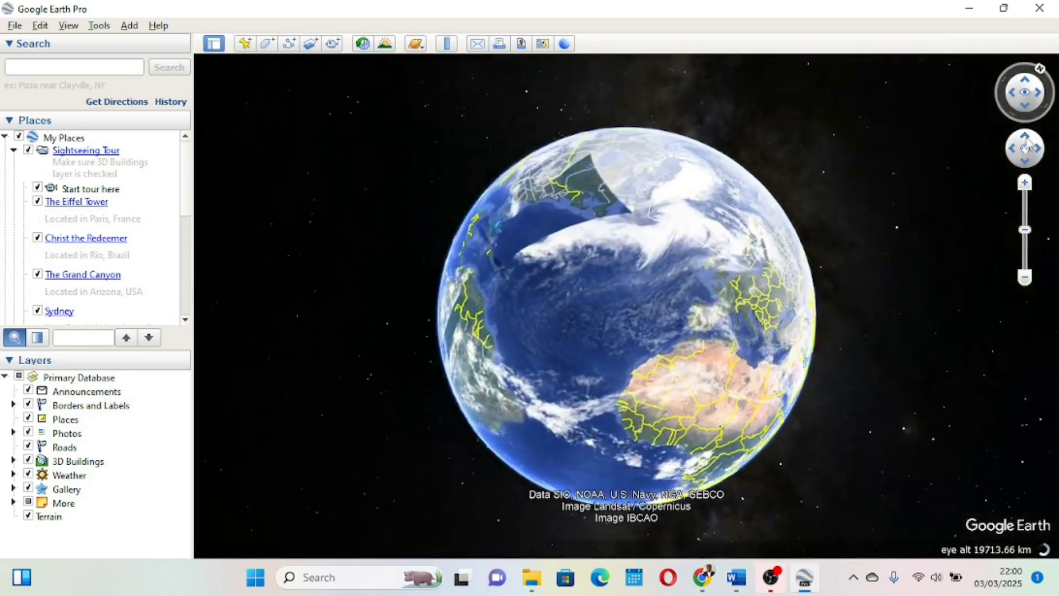
pyautogui.click(1026, 141)
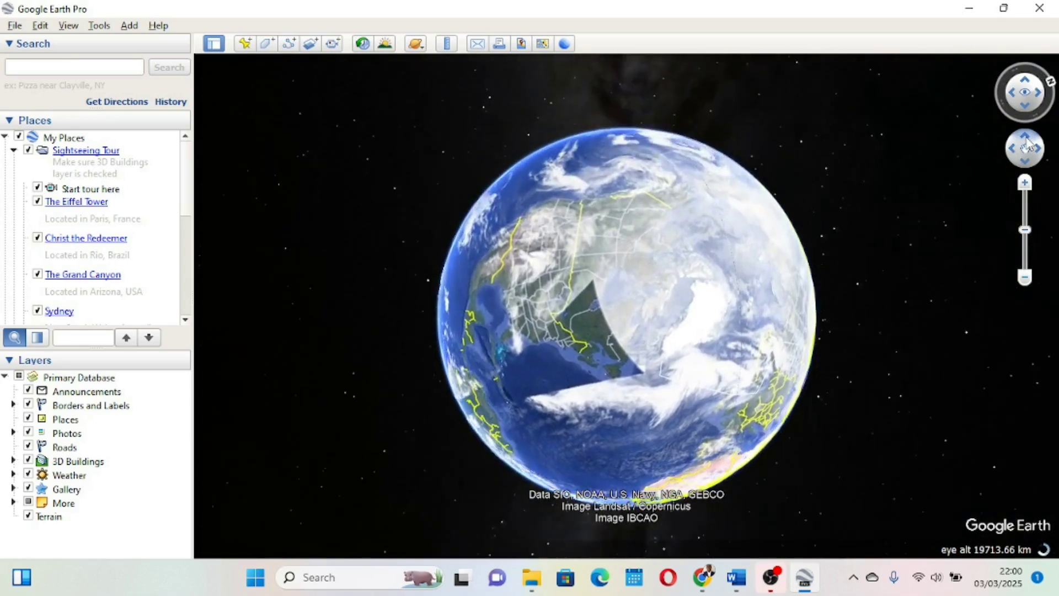
pyautogui.click(1026, 162)
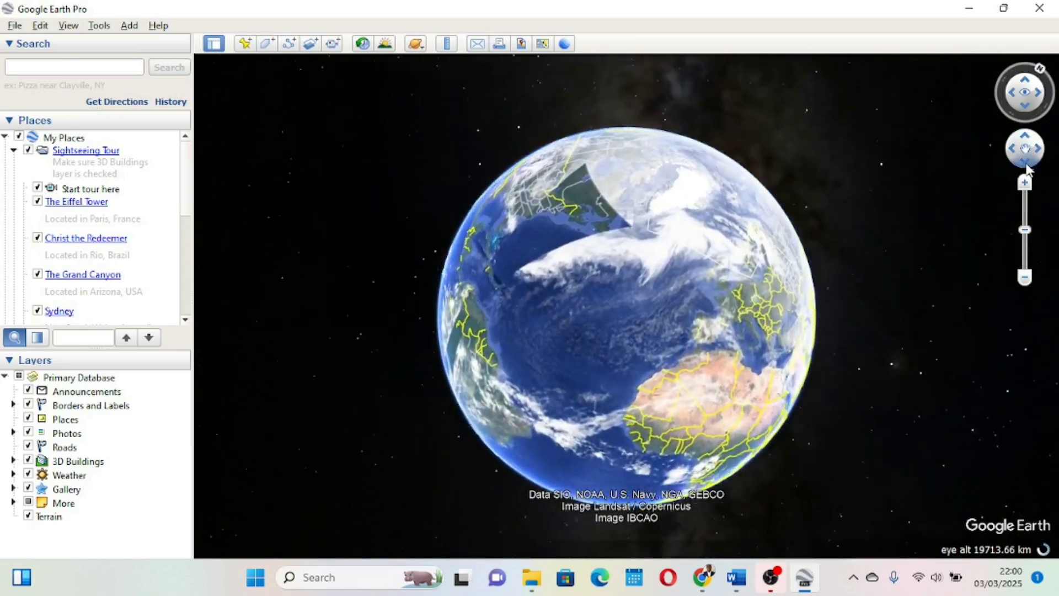
pyautogui.click(1025, 138)
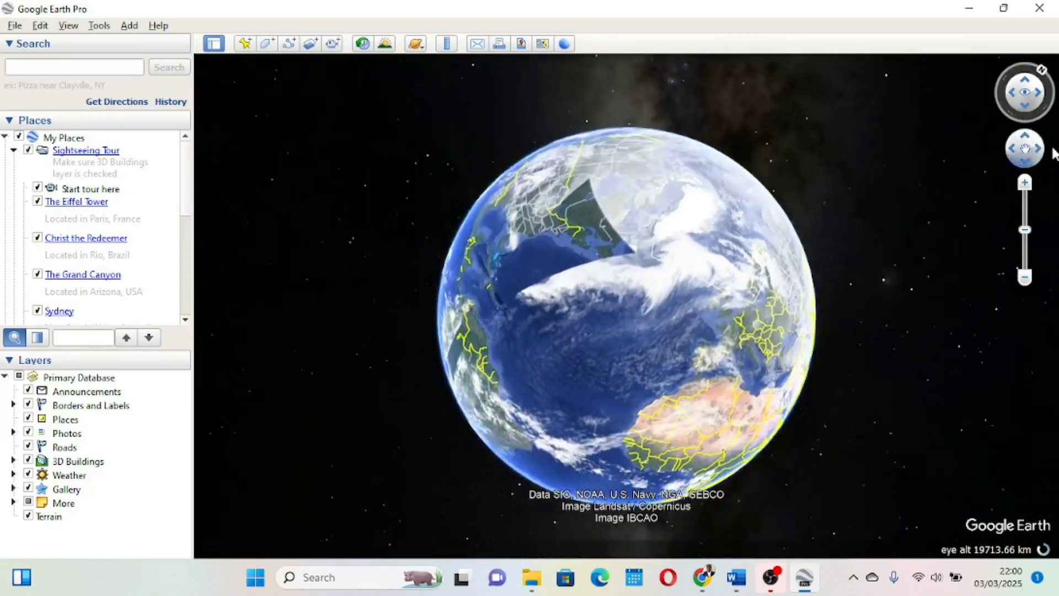
# Turn the globe toward Antarctica and southern Africa, and zoom in and back out with the zoom slider
pyautogui.moveTo(1026, 109); pyautogui.dragTo(1024, 181)
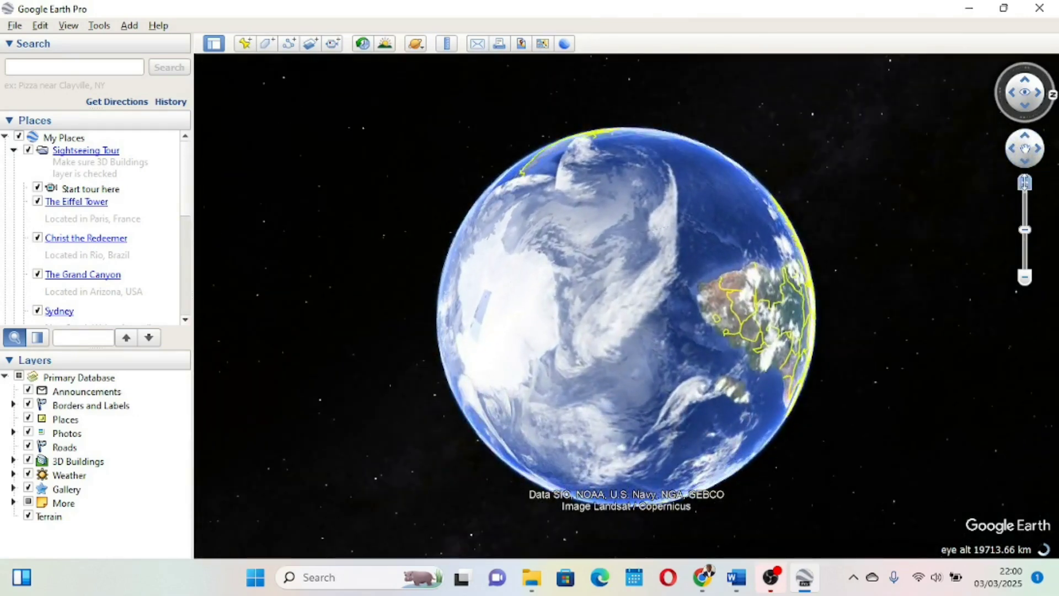
pyautogui.click(1024, 182)
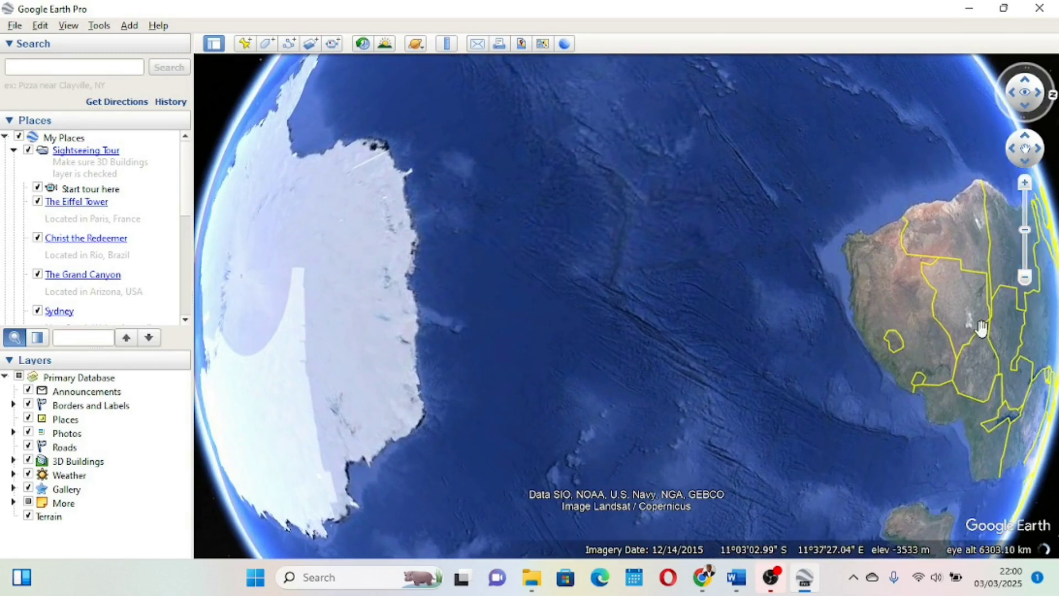
pyautogui.click(1026, 278)
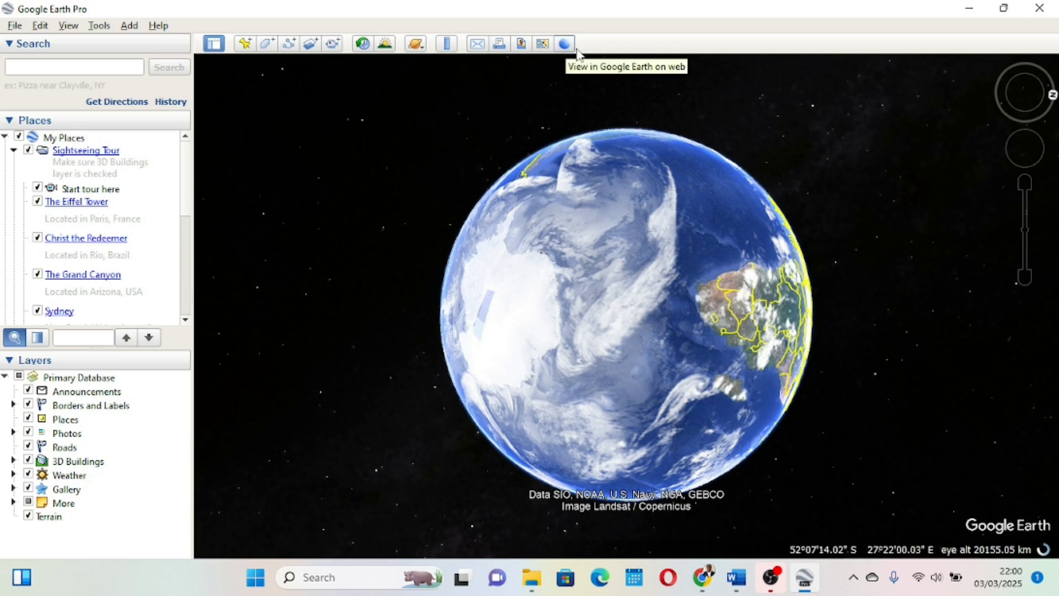
# Switch from Earth to the Sky view and look at the constellations closer up and from farther out
pyautogui.click(417, 48)
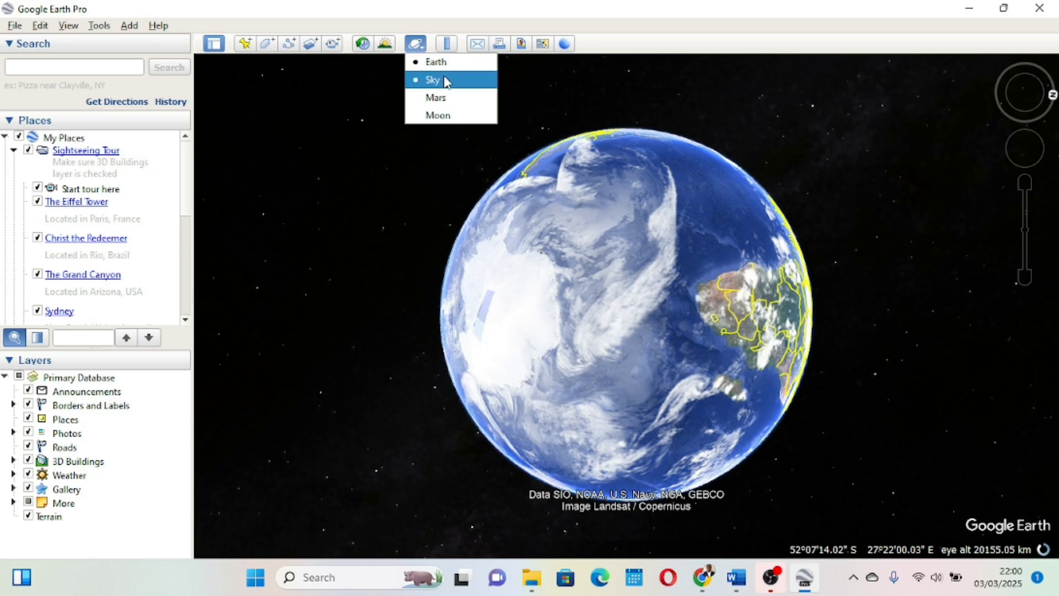
pyautogui.click(433, 80)
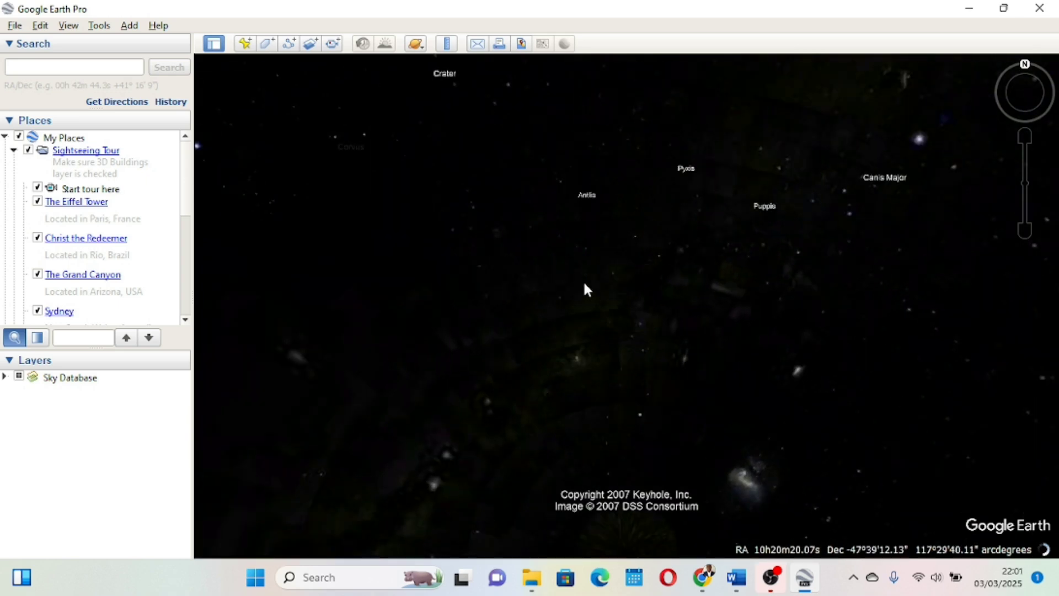
pyautogui.scroll(3, 608, 281)
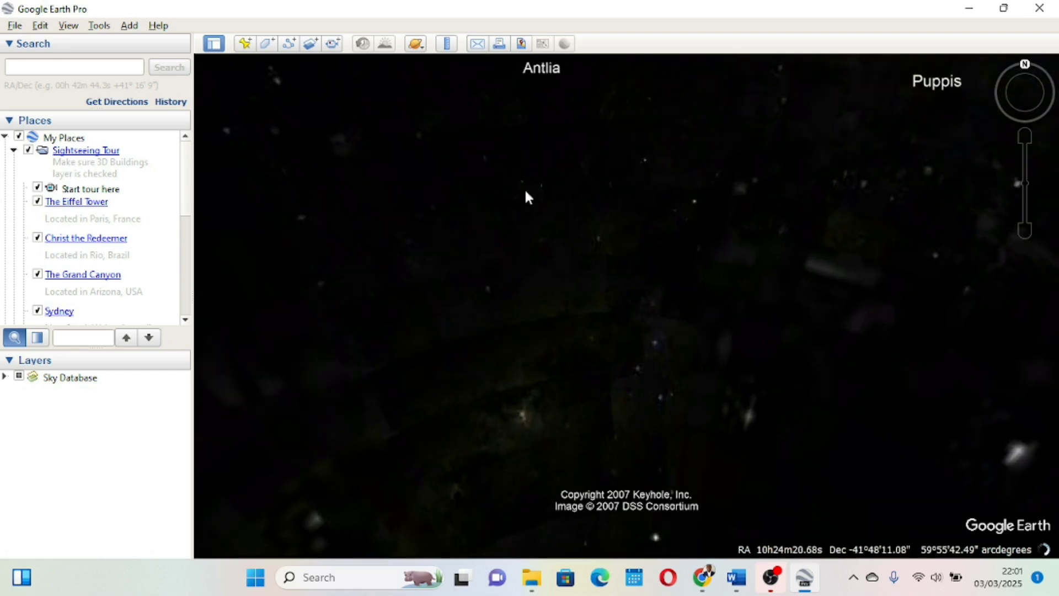
pyautogui.scroll(-3, 486, 135)
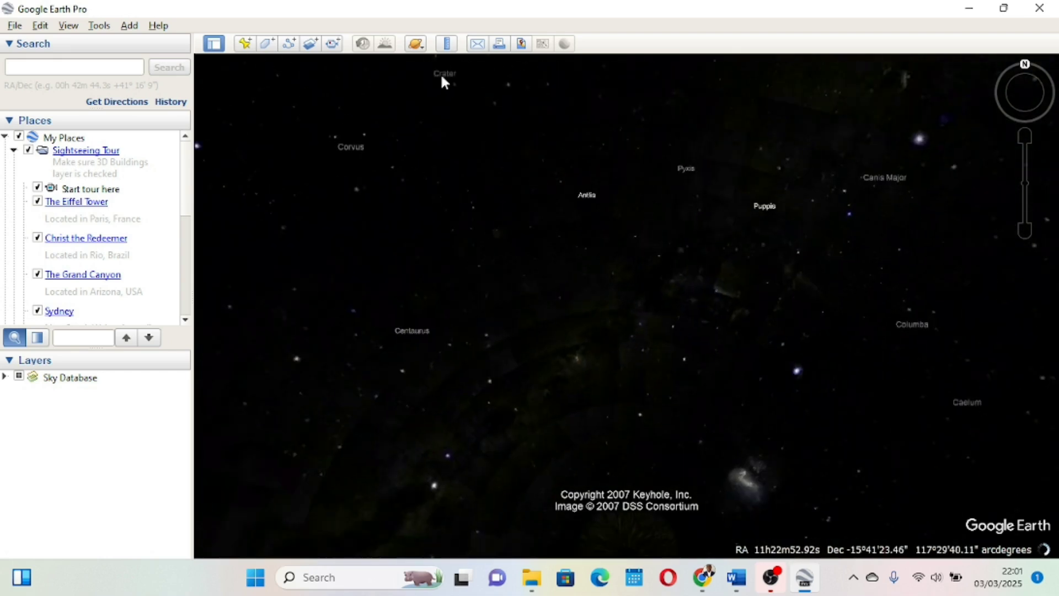
# Display the planet Mars, followed by the Moon
pyautogui.click(425, 49)
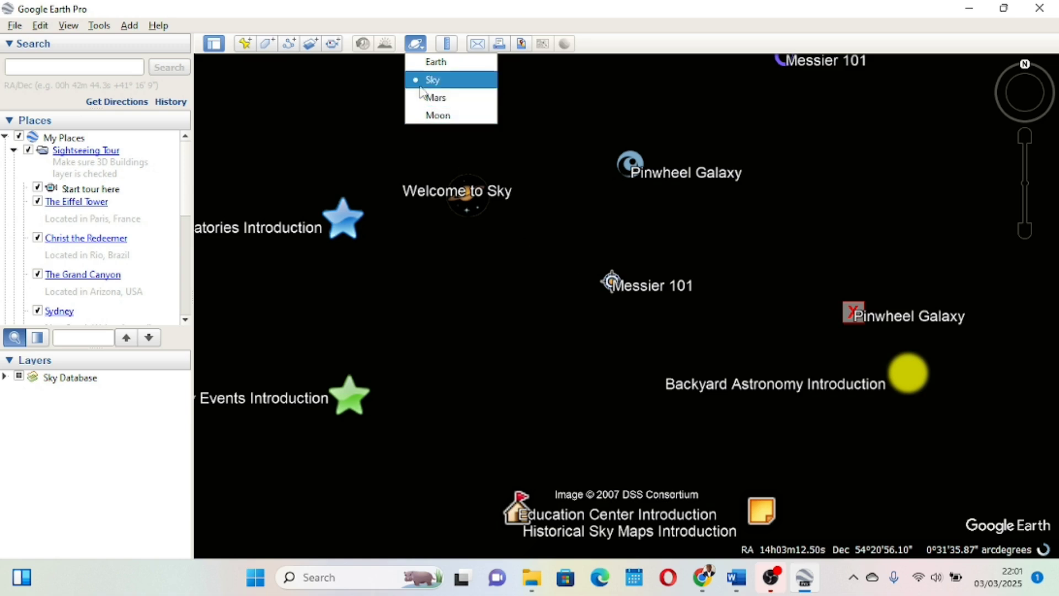
pyautogui.click(436, 97)
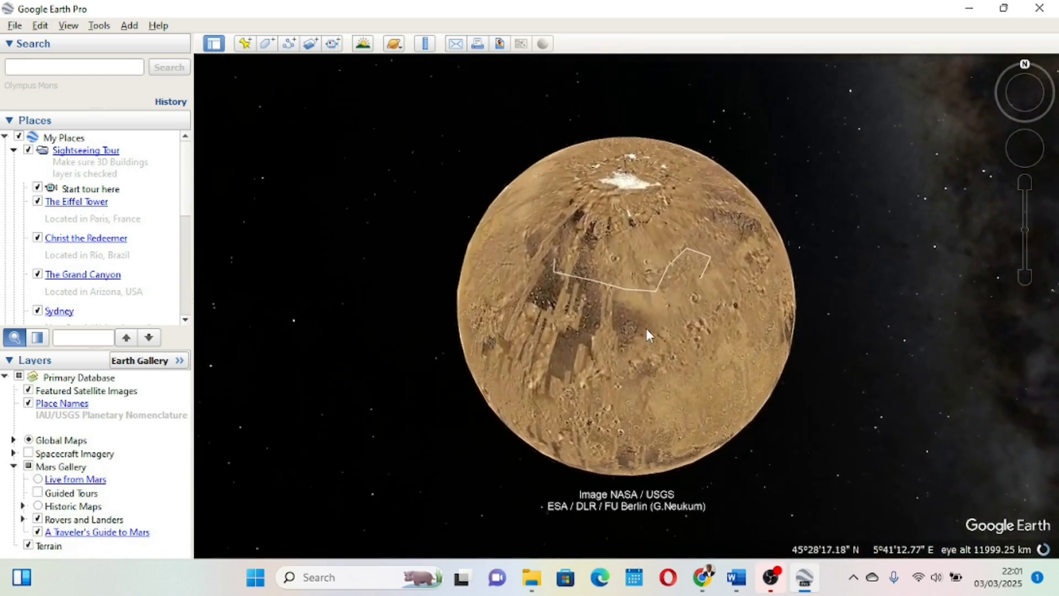
pyautogui.click(399, 48)
pyautogui.click(419, 113)
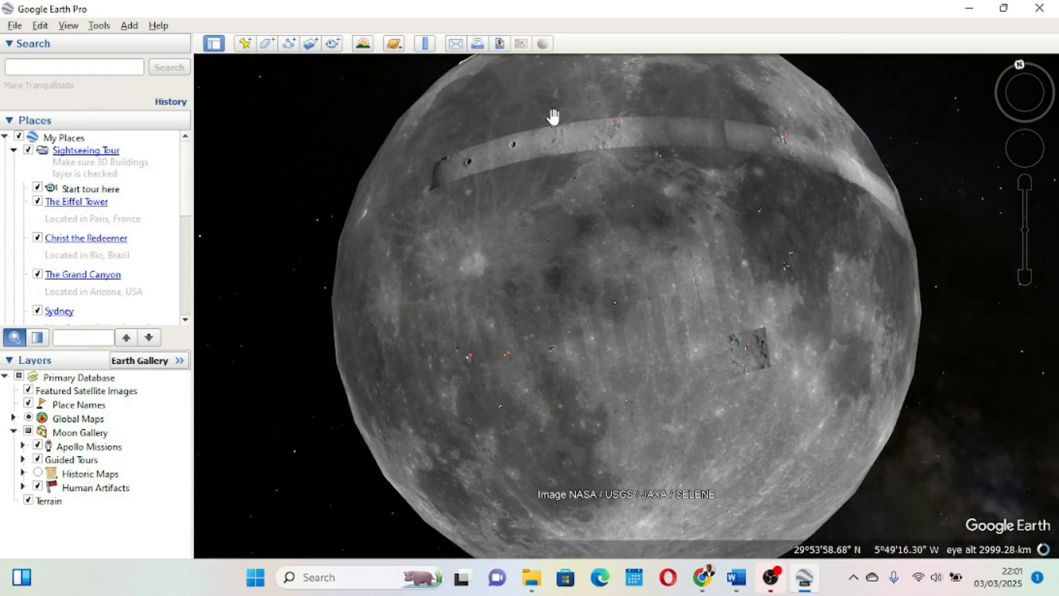
# Return from the Moon to the Earth globe
pyautogui.click(397, 46)
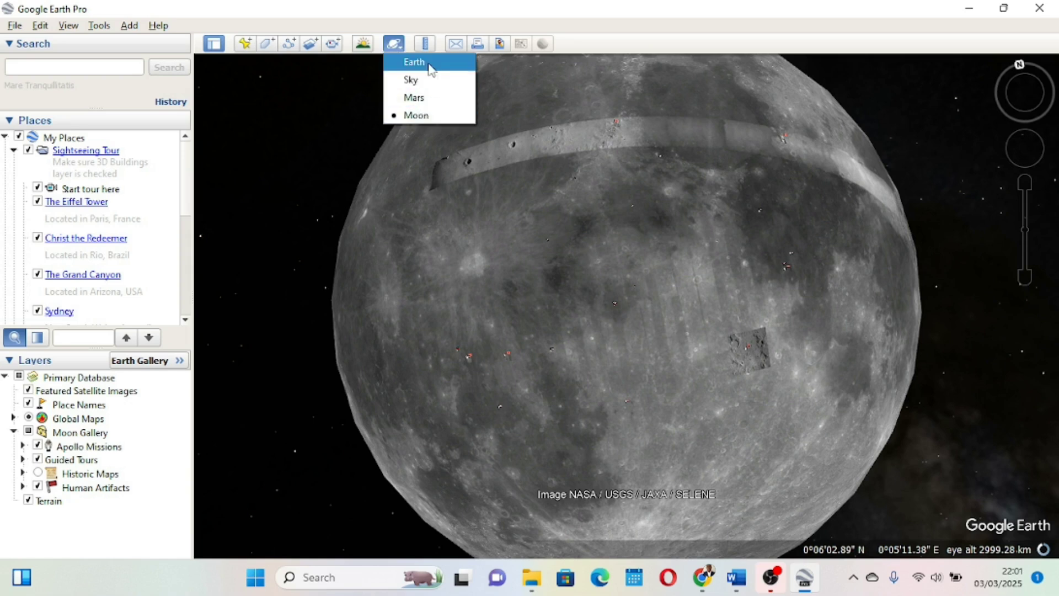
pyautogui.click(415, 63)
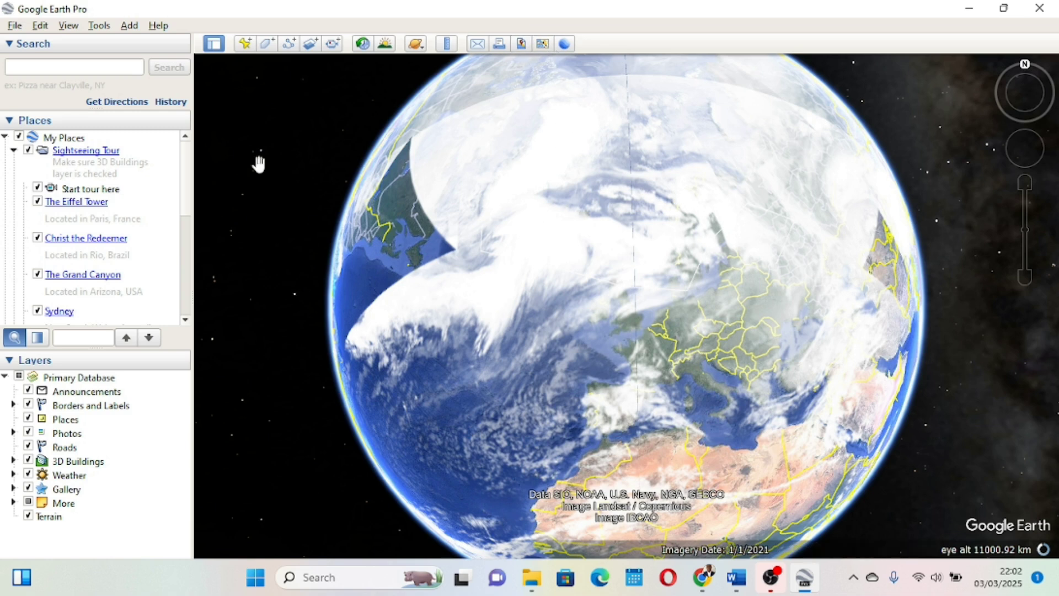
# Search for "Cameroon,Buea" and fly to the town of Buea
pyautogui.click(76, 63)
pyautogui.write('Cameroon,Buea')
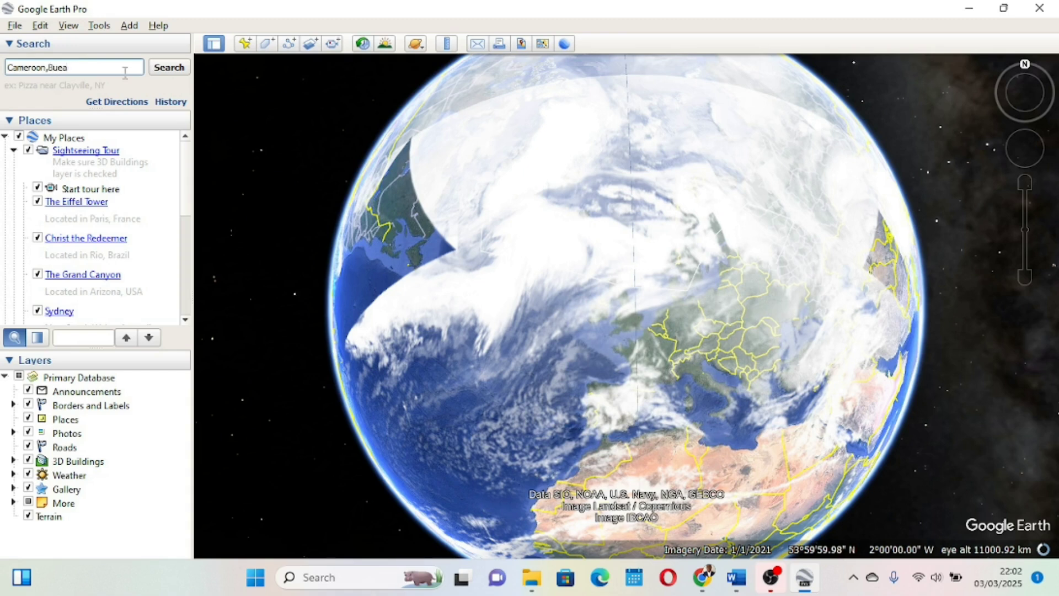
pyautogui.click(163, 70)
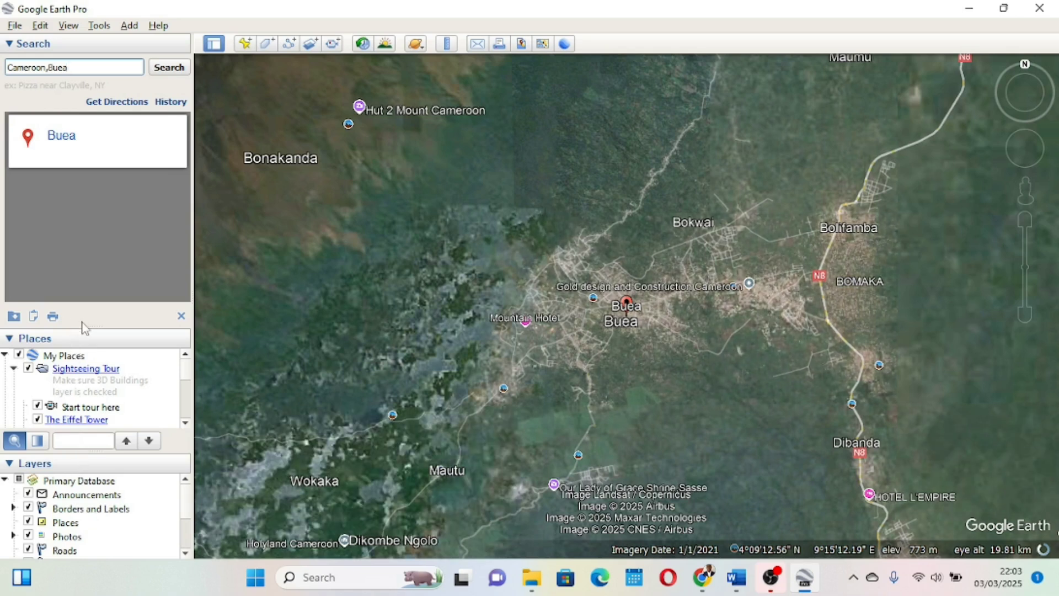
# Enlarge the Layers list, switch the Photos layer off and back on, and dismiss the WhatsApp notification
pyautogui.moveTo(84, 327); pyautogui.dragTo(83, 268)
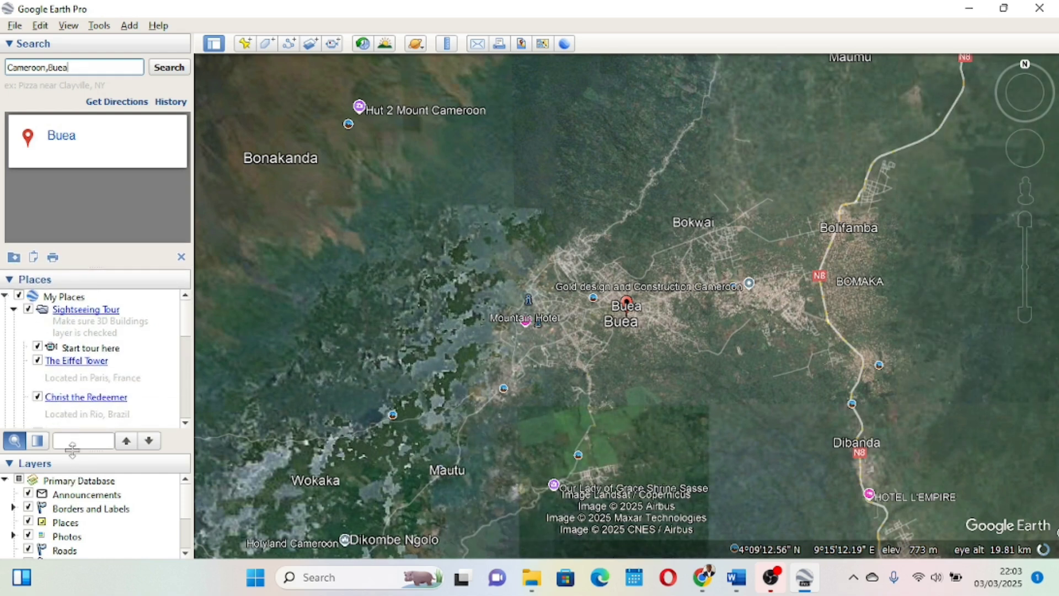
pyautogui.moveTo(72, 451); pyautogui.dragTo(72, 354)
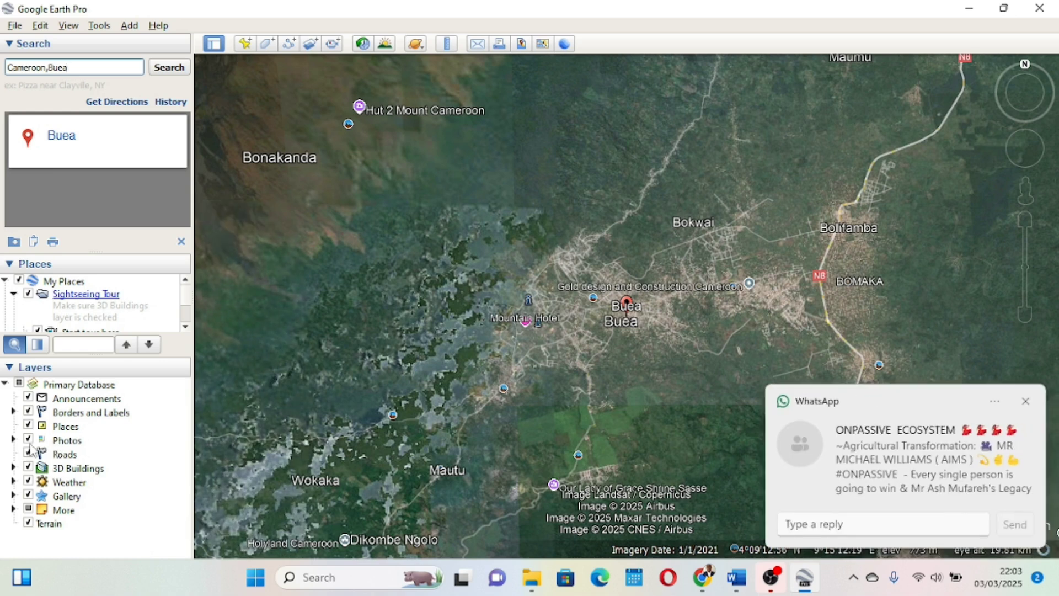
pyautogui.click(28, 440)
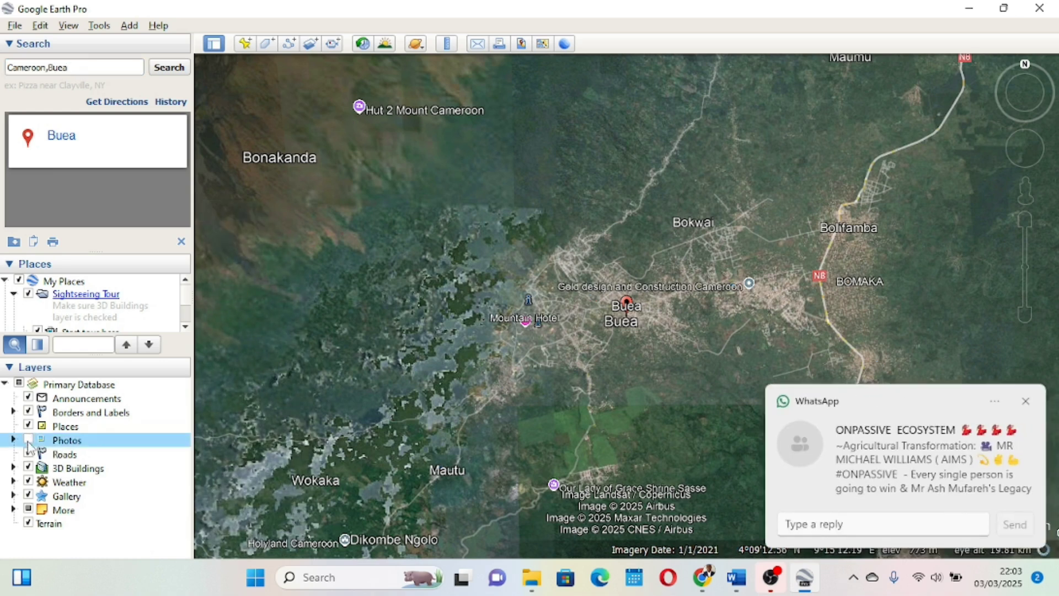
pyautogui.click(28, 439)
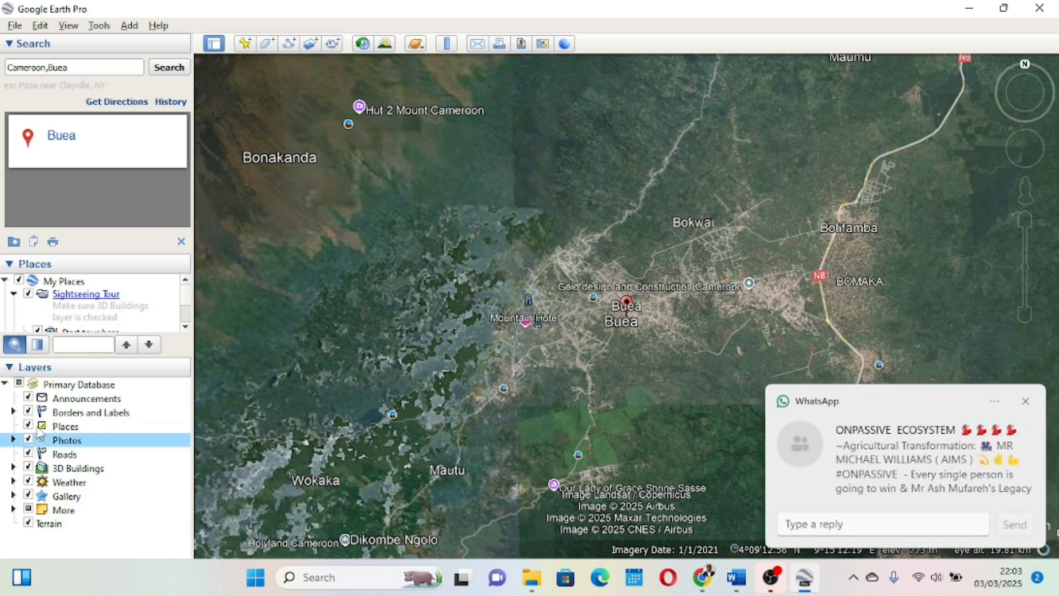
pyautogui.click(1025, 401)
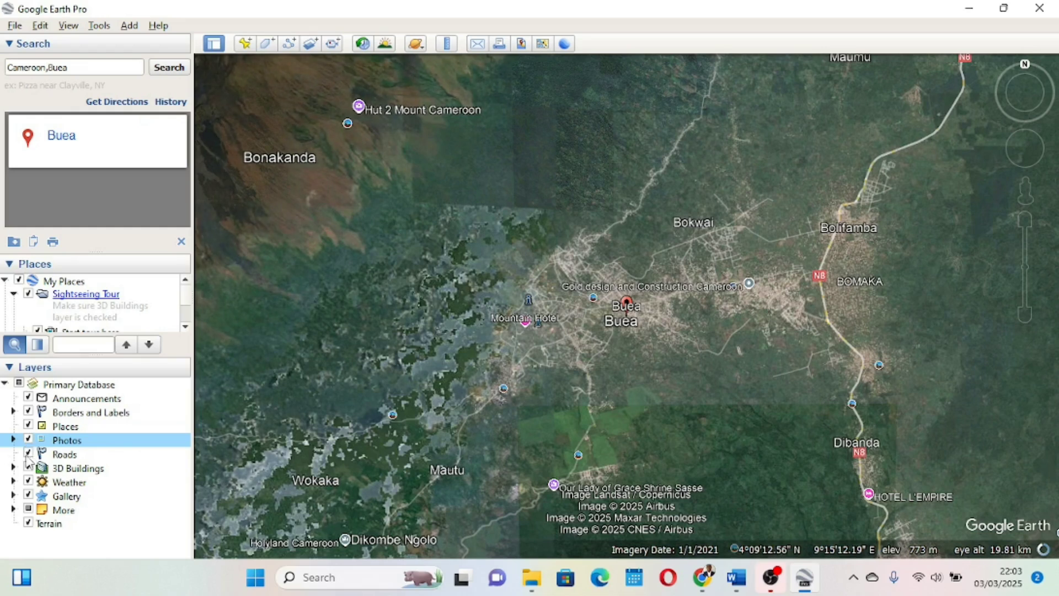
# Switch the Roads, Places, and Borders and Labels layers off and back on one by one, and shrink the Layers list again
pyautogui.click(28, 454)
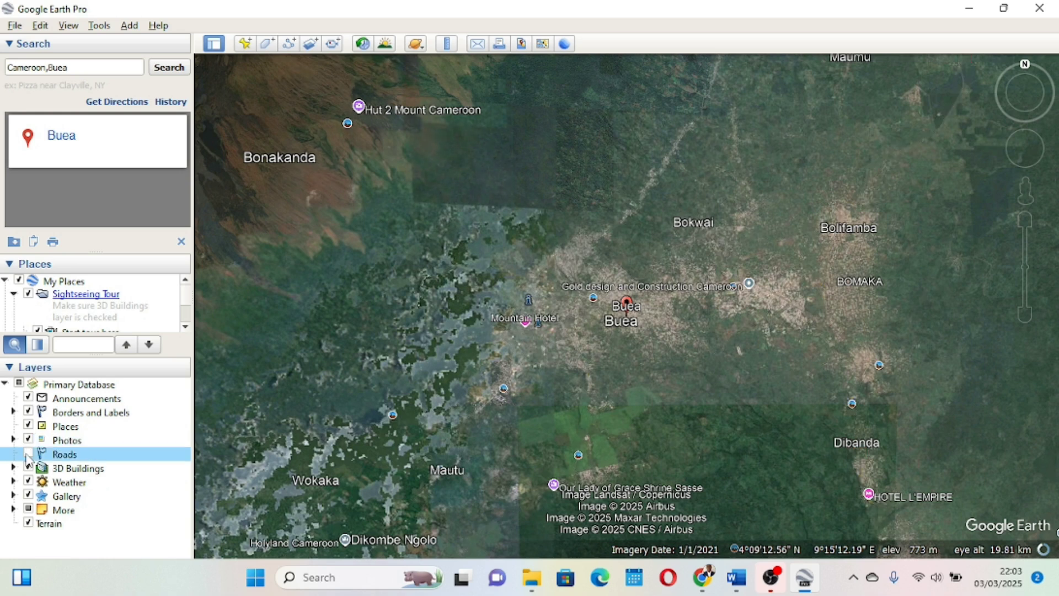
pyautogui.click(28, 454)
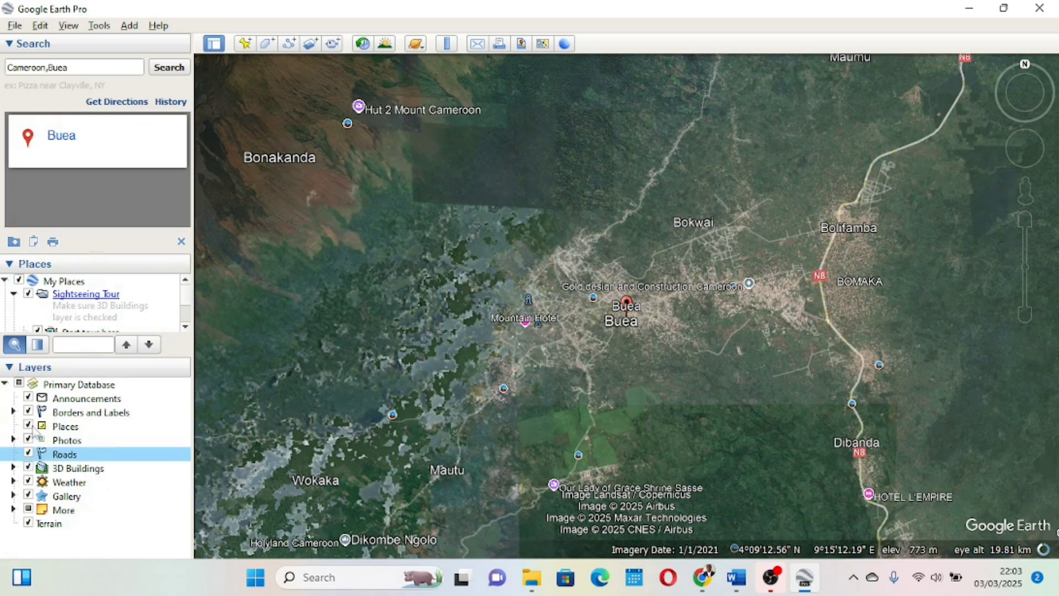
pyautogui.click(28, 427)
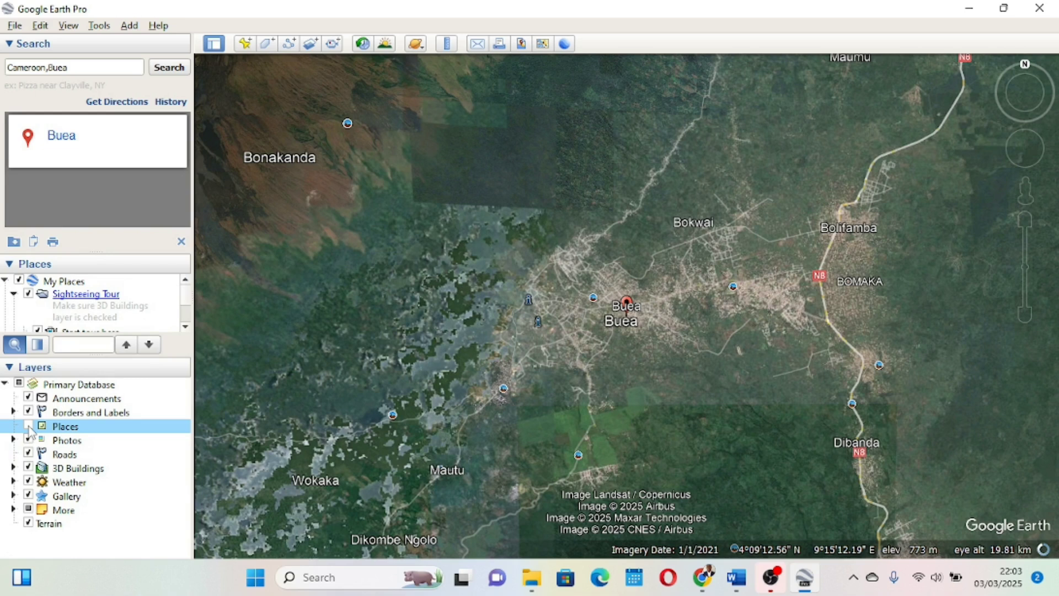
pyautogui.click(28, 426)
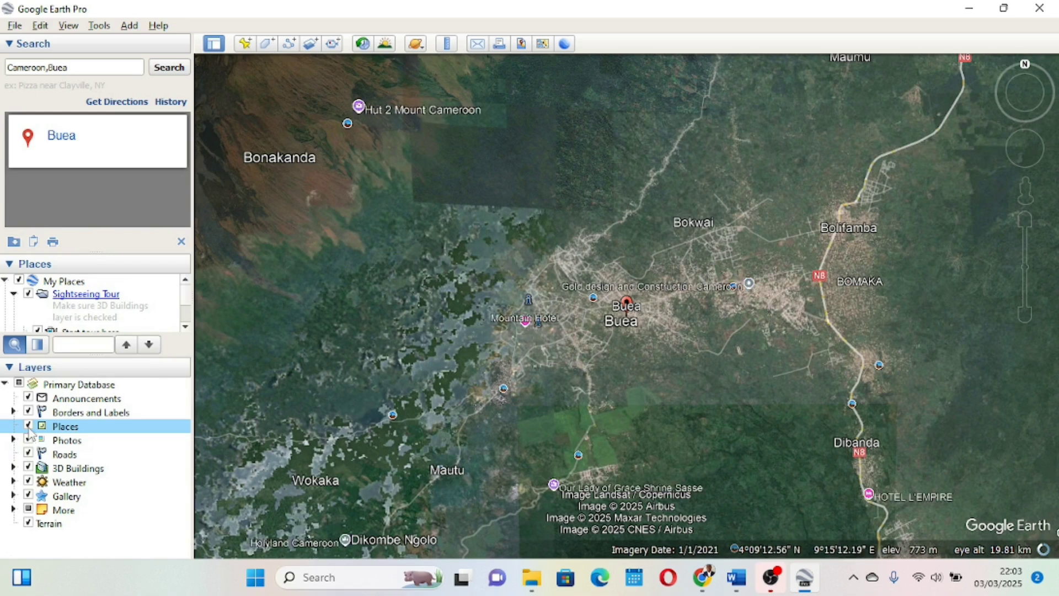
pyautogui.click(28, 413)
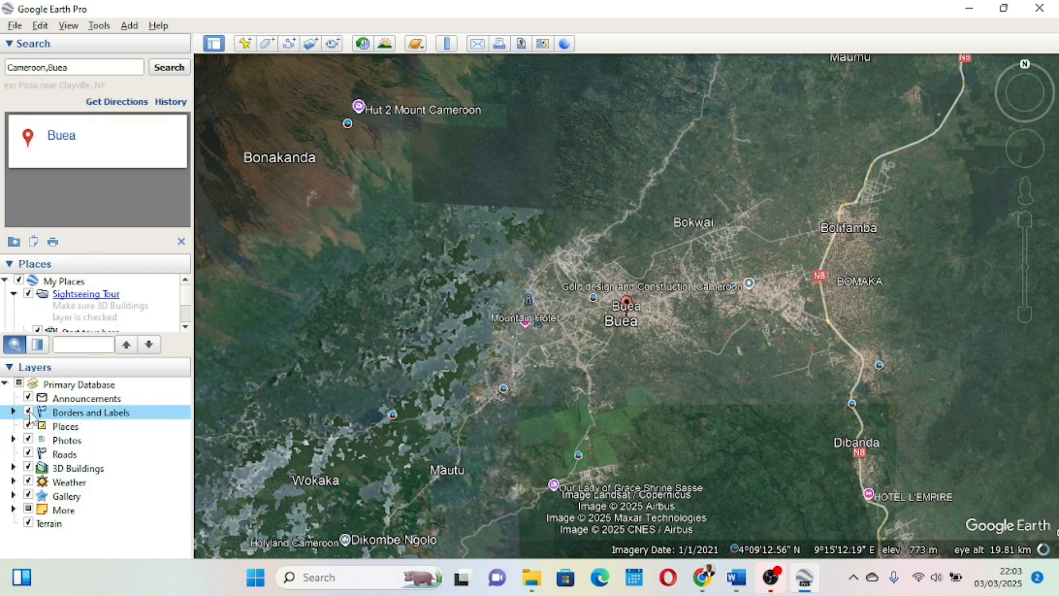
pyautogui.click(28, 412)
pyautogui.click(28, 495)
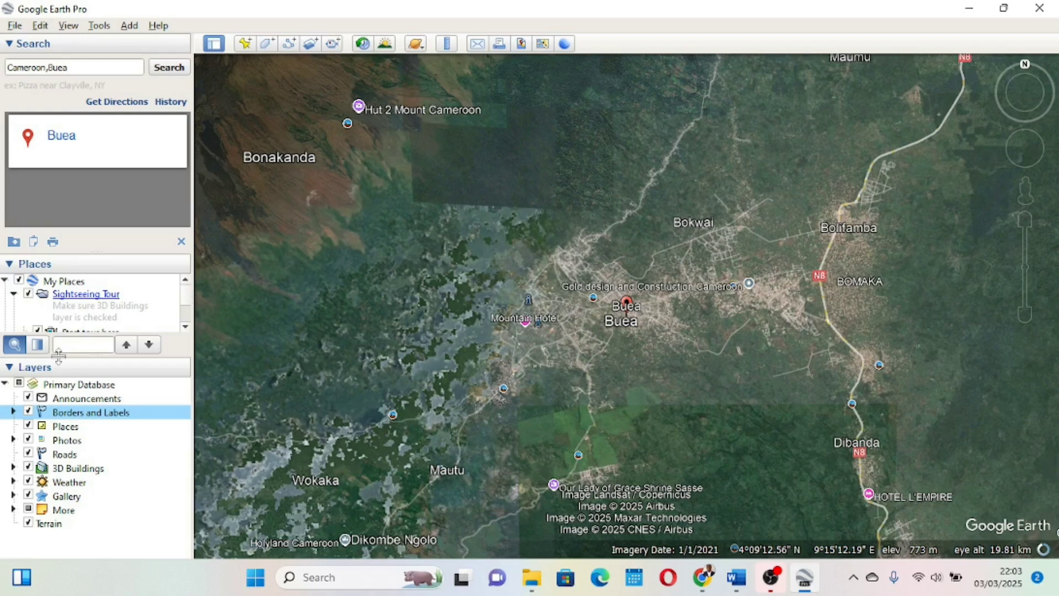
pyautogui.moveTo(58, 353); pyautogui.dragTo(58, 445)
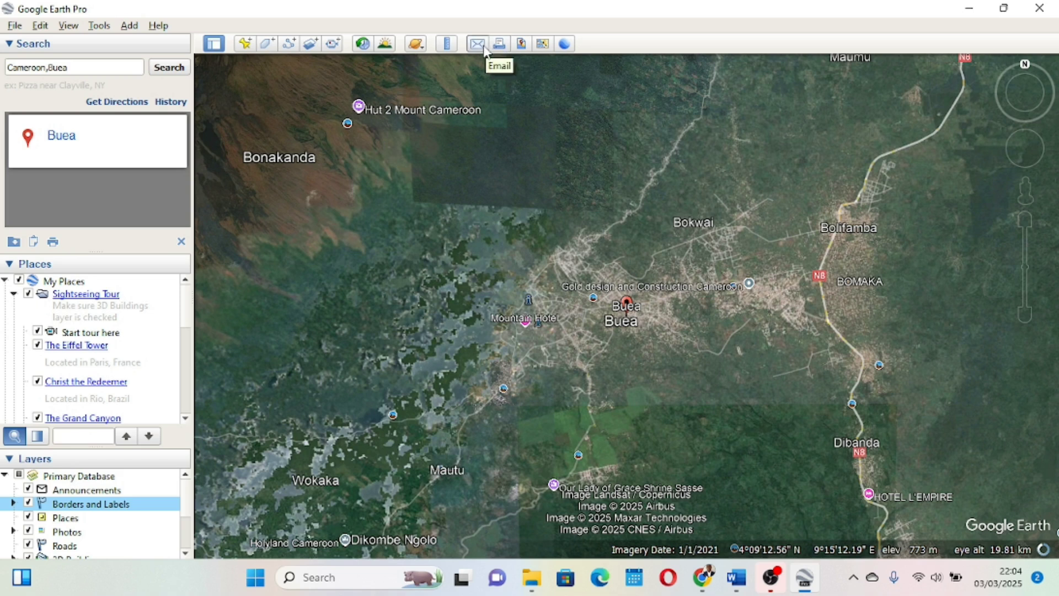
# Measure the straight-line distance from Buea to Bokwai with the Ruler, keeping its window clear of the town
pyautogui.click(447, 45)
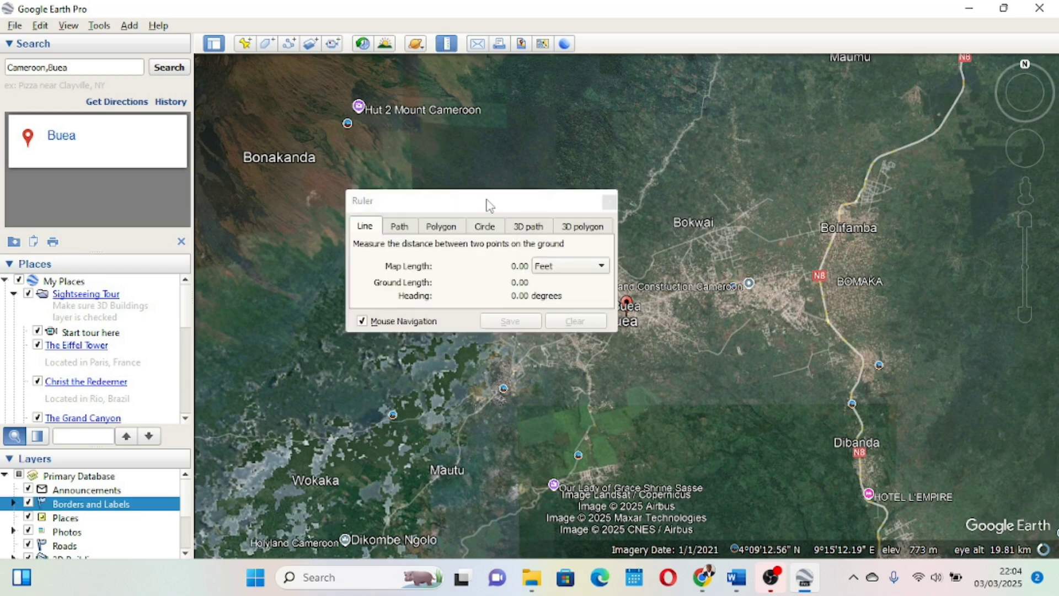
pyautogui.moveTo(486, 200); pyautogui.dragTo(441, 187)
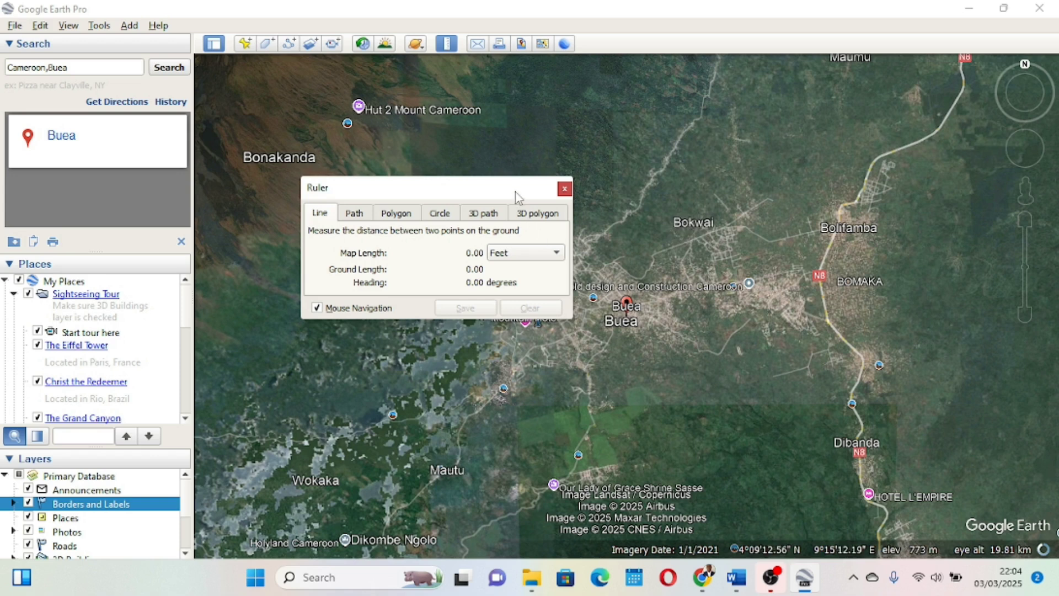
pyautogui.moveTo(501, 187); pyautogui.dragTo(432, 141)
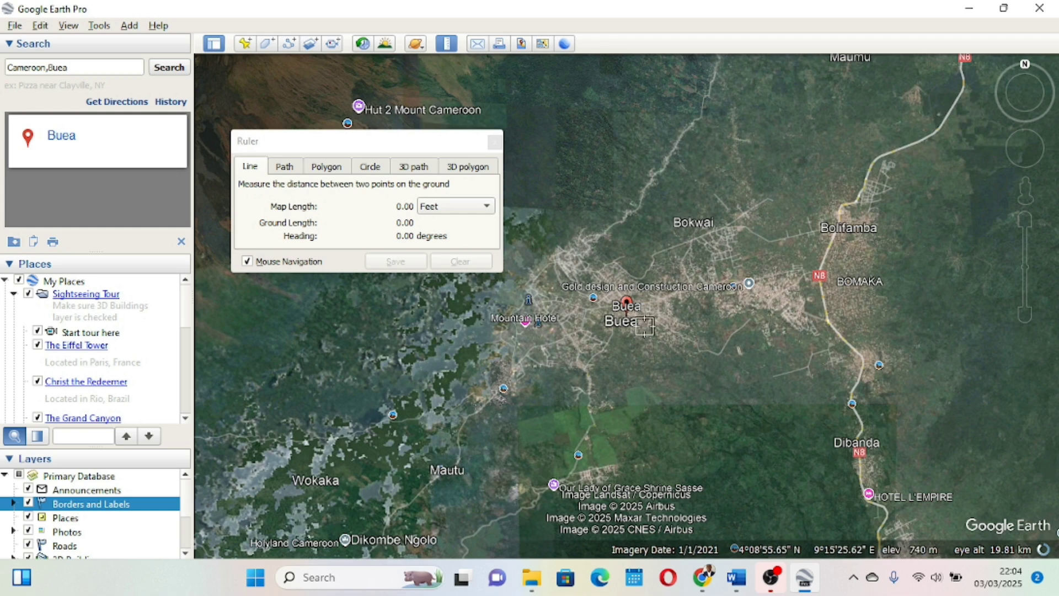
pyautogui.click(634, 297)
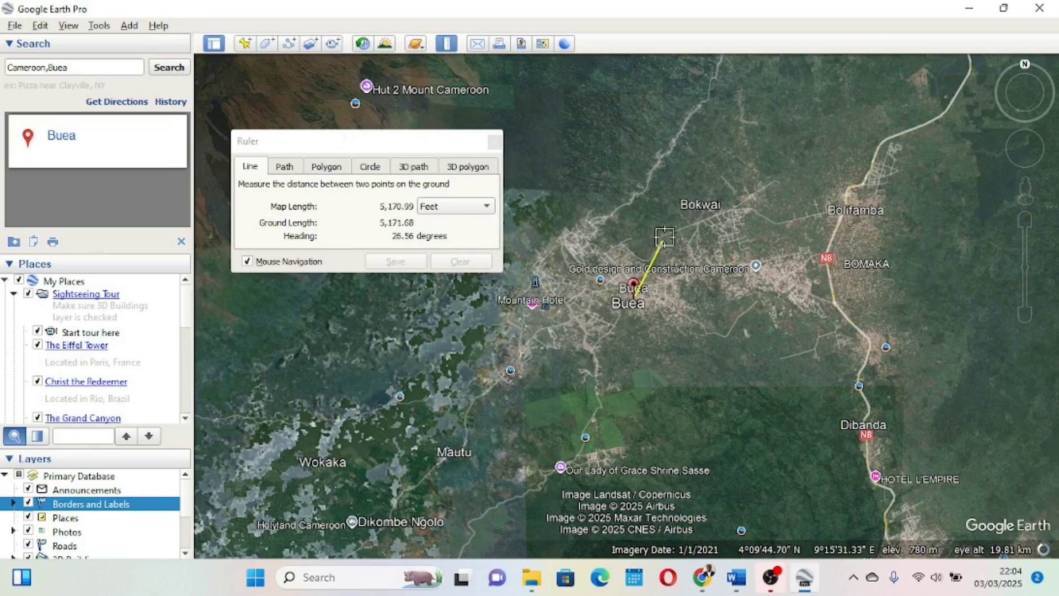
pyautogui.click(680, 205)
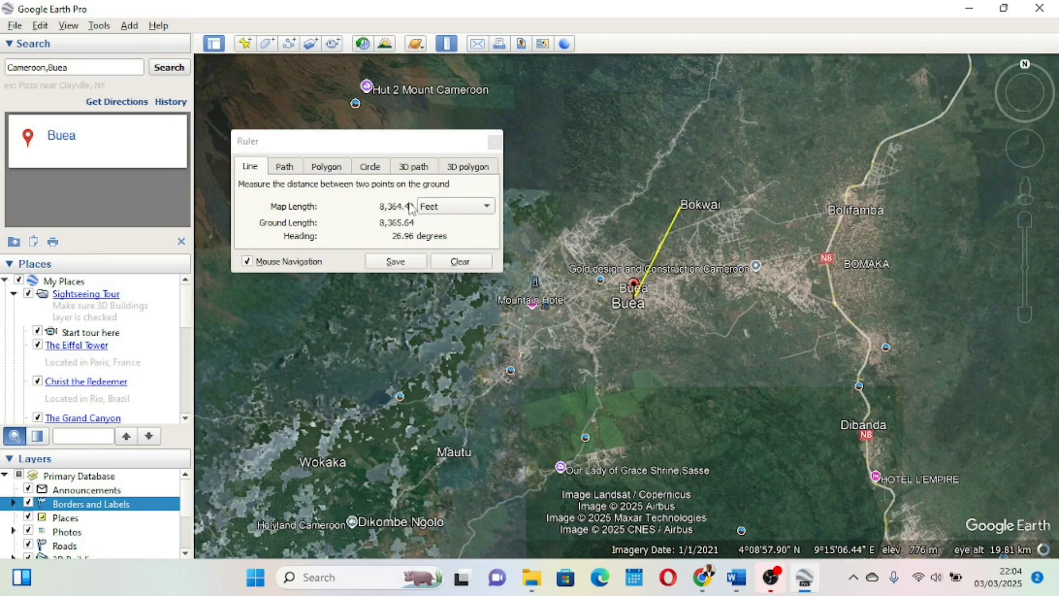
# Show the Buea–Bokwai line's length in meters, and finally in kilometers
pyautogui.click(486, 207)
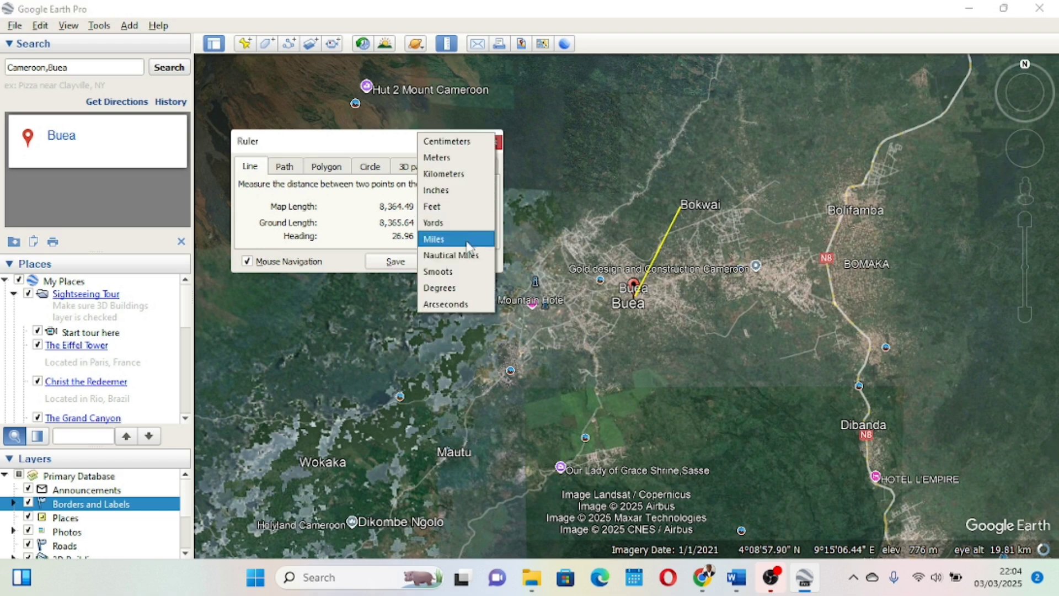
pyautogui.click(454, 160)
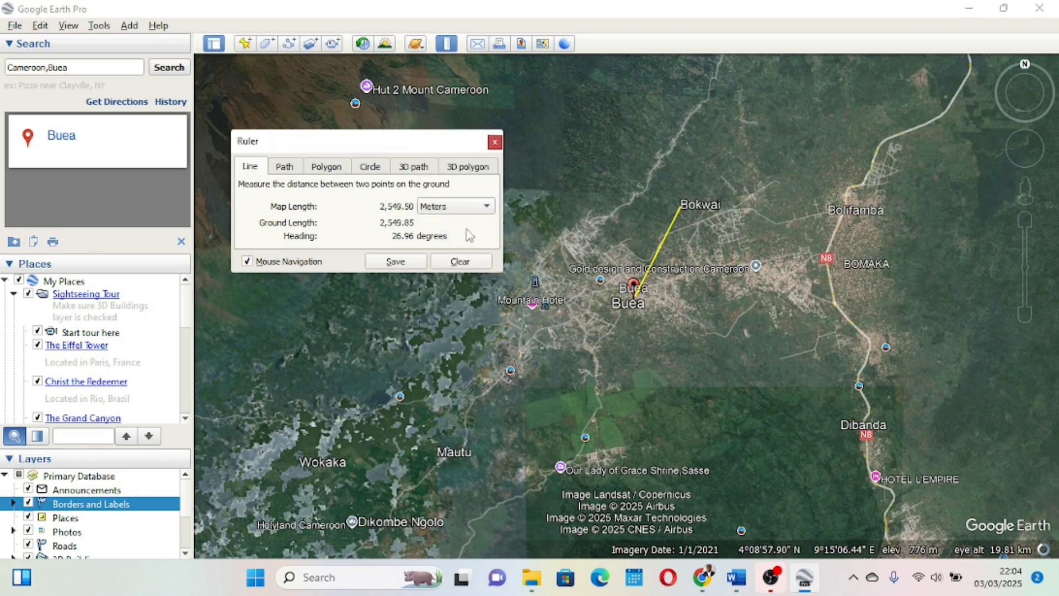
pyautogui.click(486, 208)
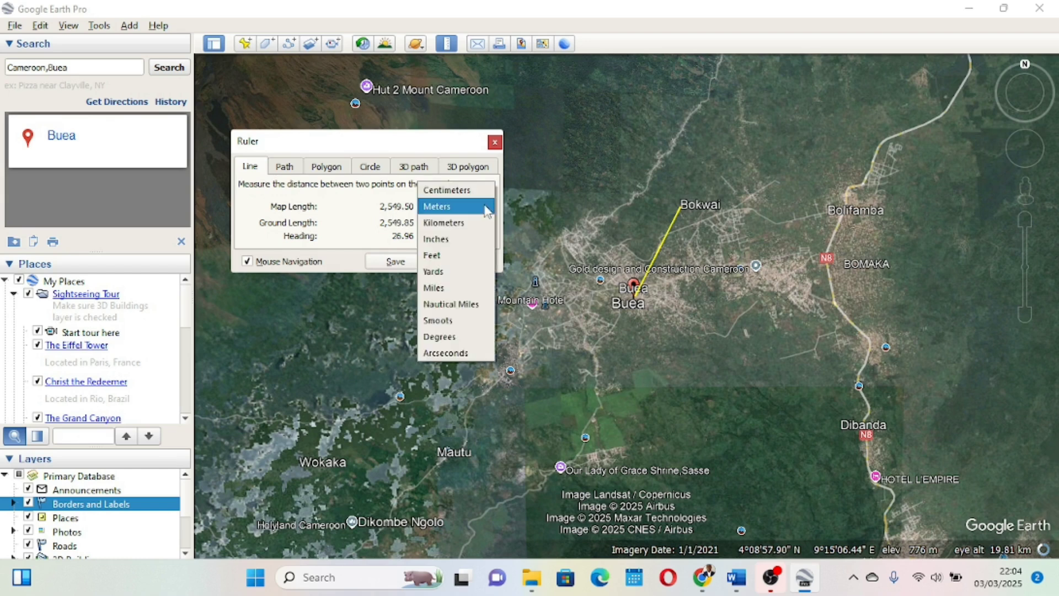
pyautogui.click(449, 221)
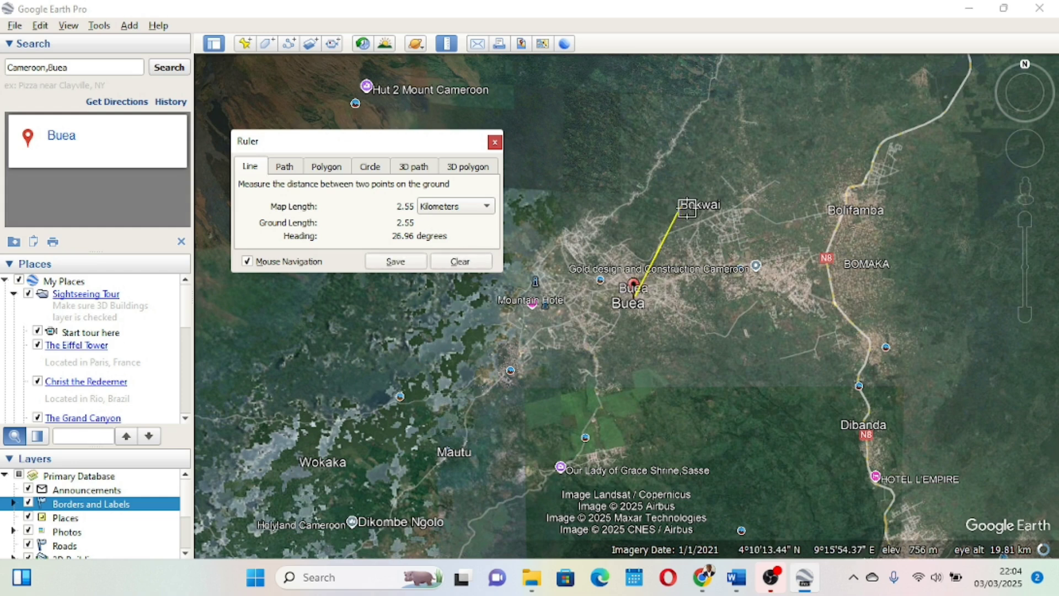
pyautogui.click(631, 306)
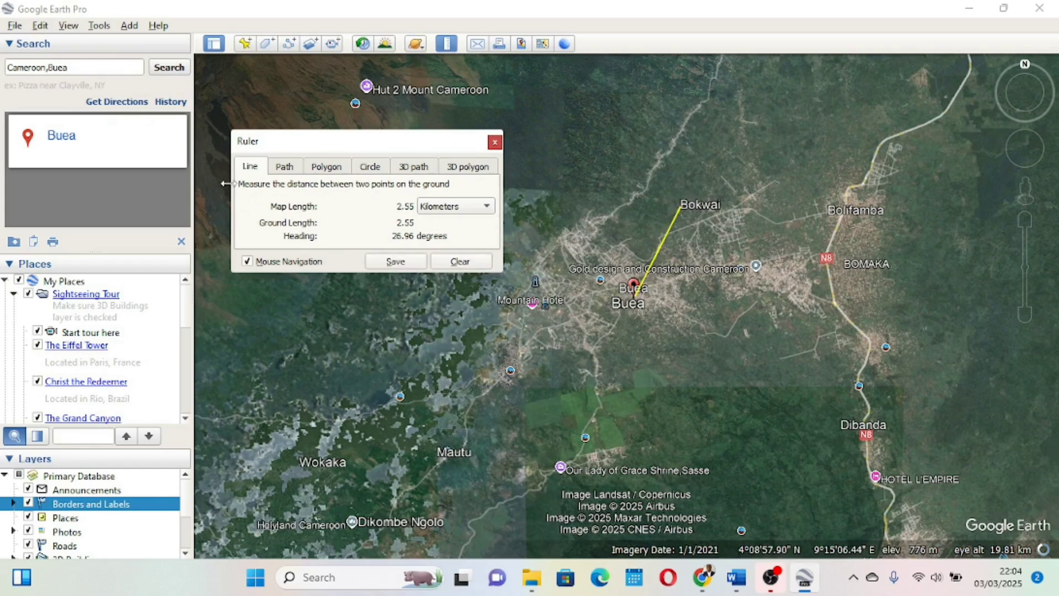
# Look through the Ruler's Path, Polygon and Circle measuring modes
pyautogui.click(285, 168)
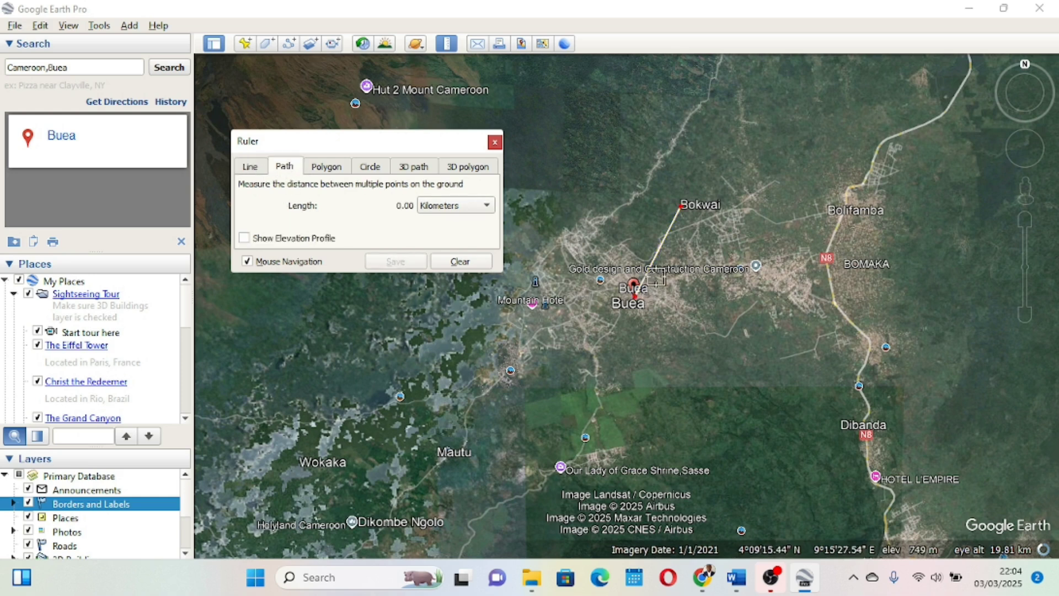
pyautogui.click(329, 171)
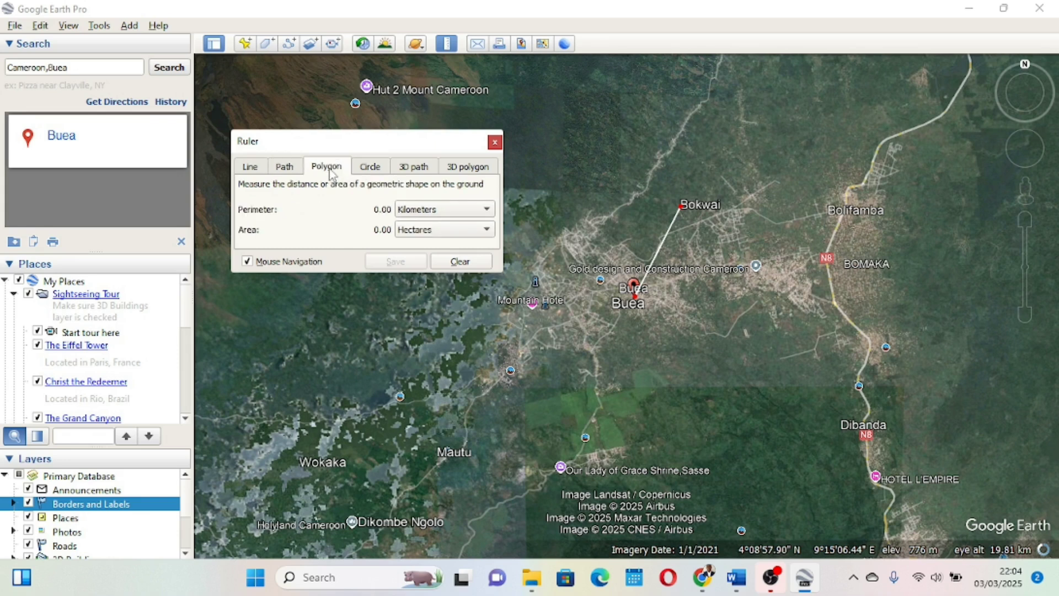
pyautogui.click(370, 171)
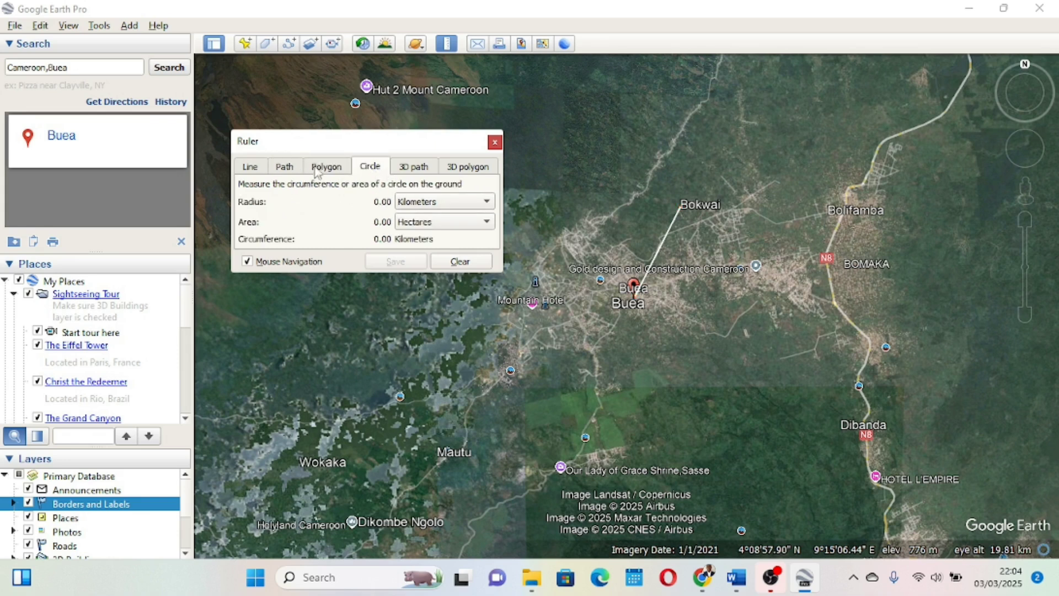
# Measure a multi-point path in kilometers from Bolifamba around the built-up area east of Buea to BOMAKA
pyautogui.click(286, 170)
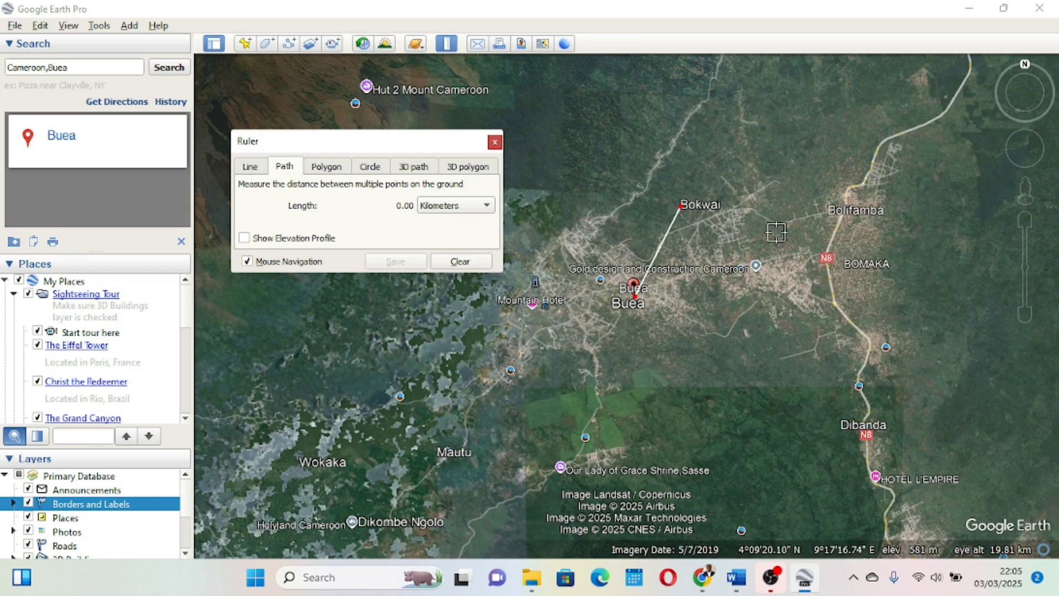
pyautogui.click(832, 210)
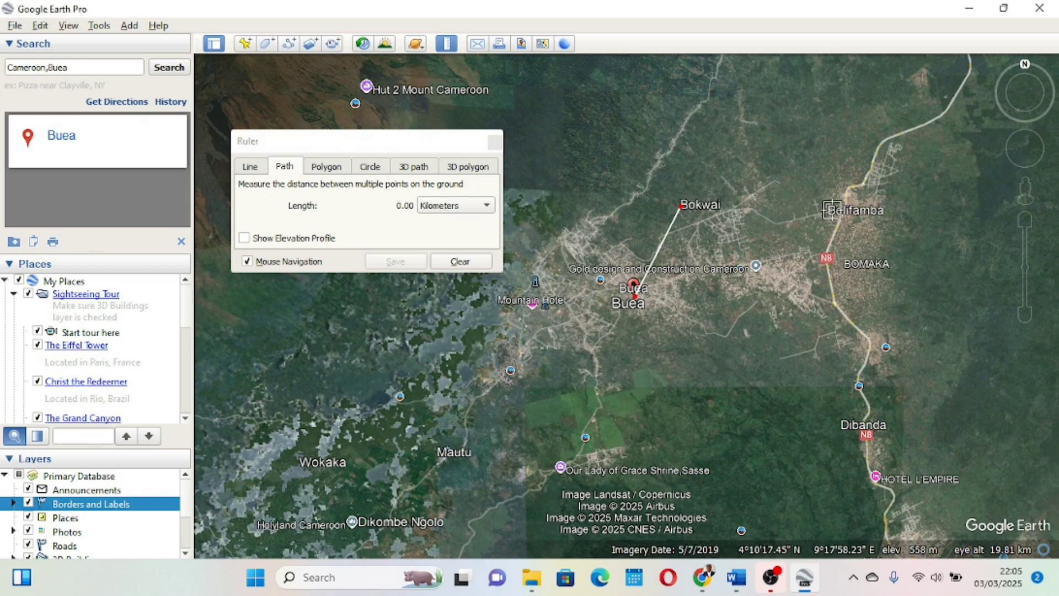
pyautogui.click(798, 213)
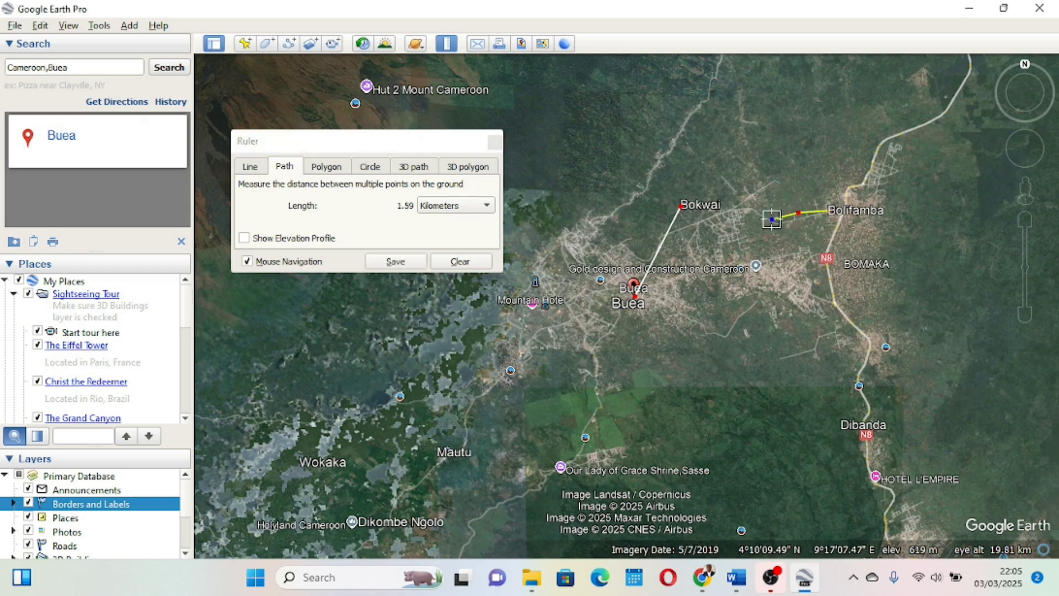
pyautogui.click(748, 228)
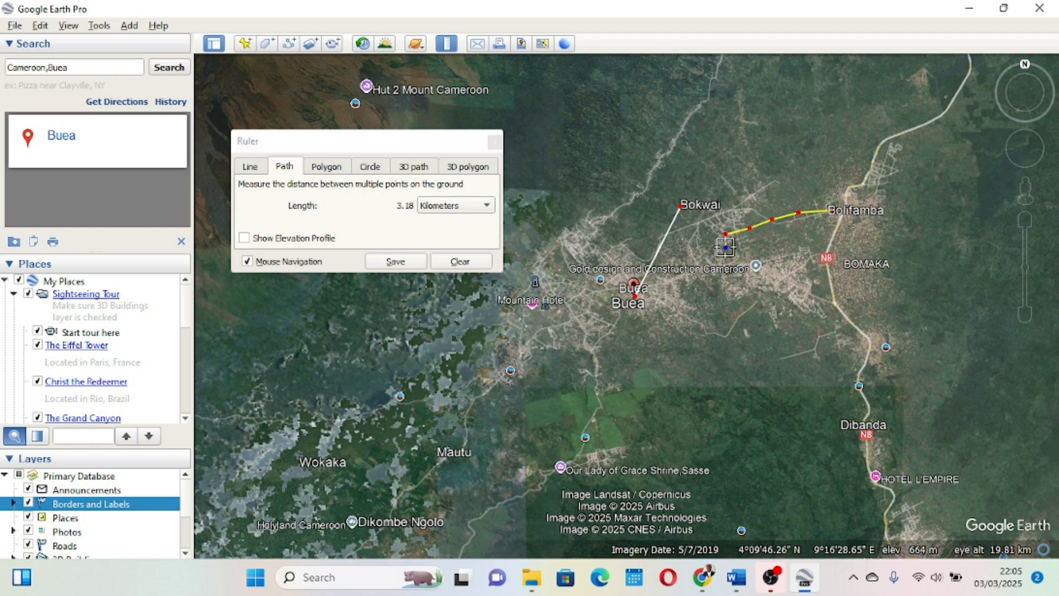
pyautogui.click(735, 303)
pyautogui.click(752, 331)
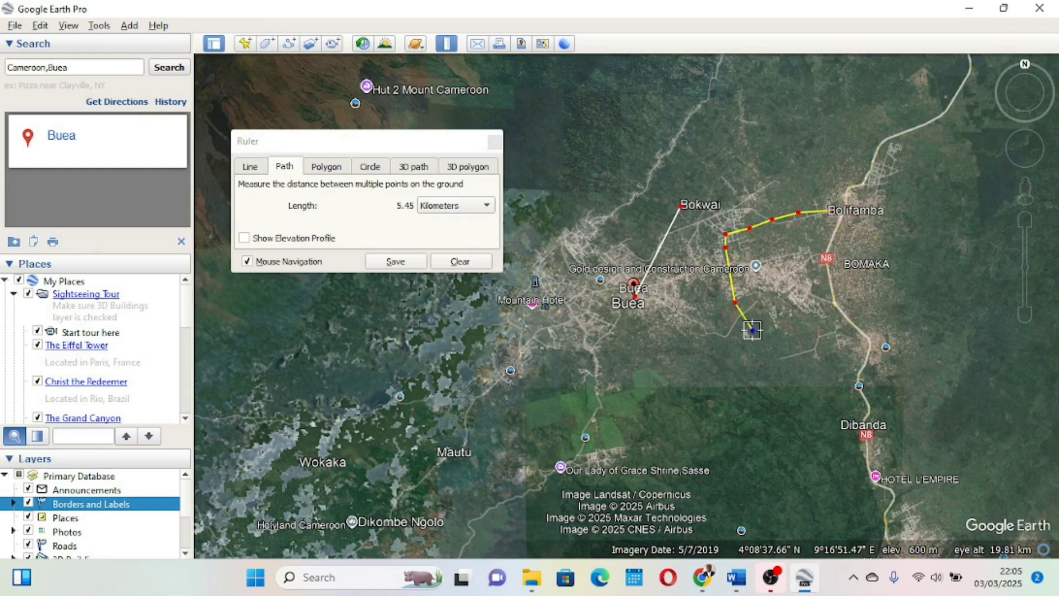
pyautogui.click(824, 336)
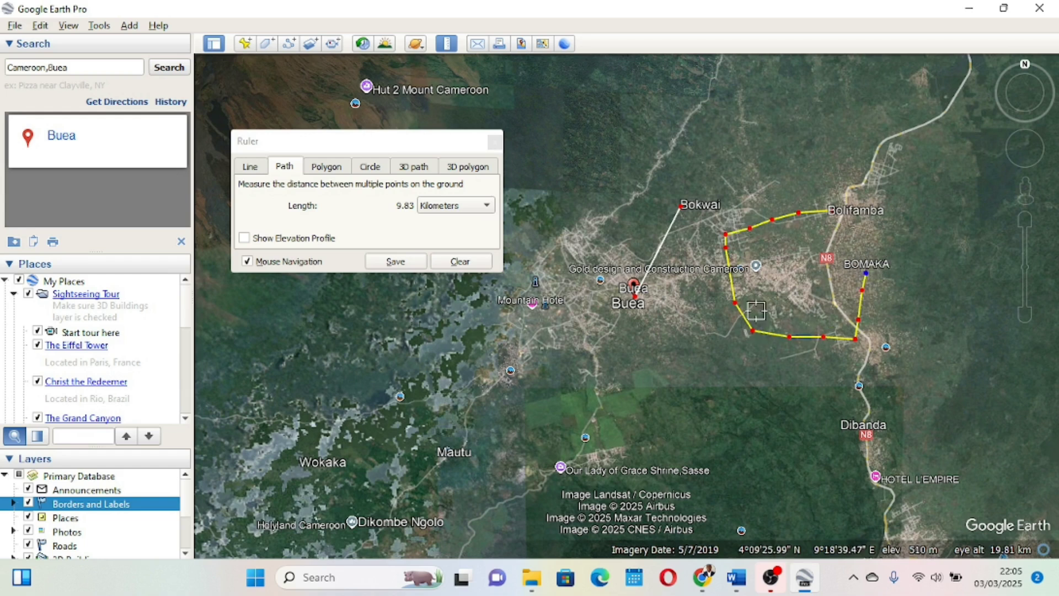
pyautogui.click(489, 209)
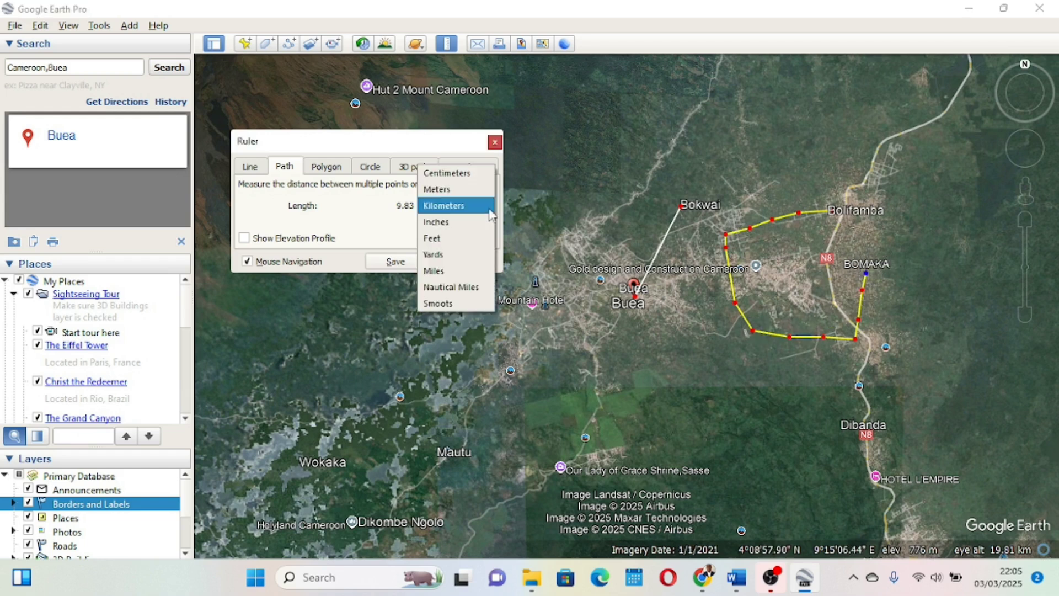
pyautogui.click(464, 207)
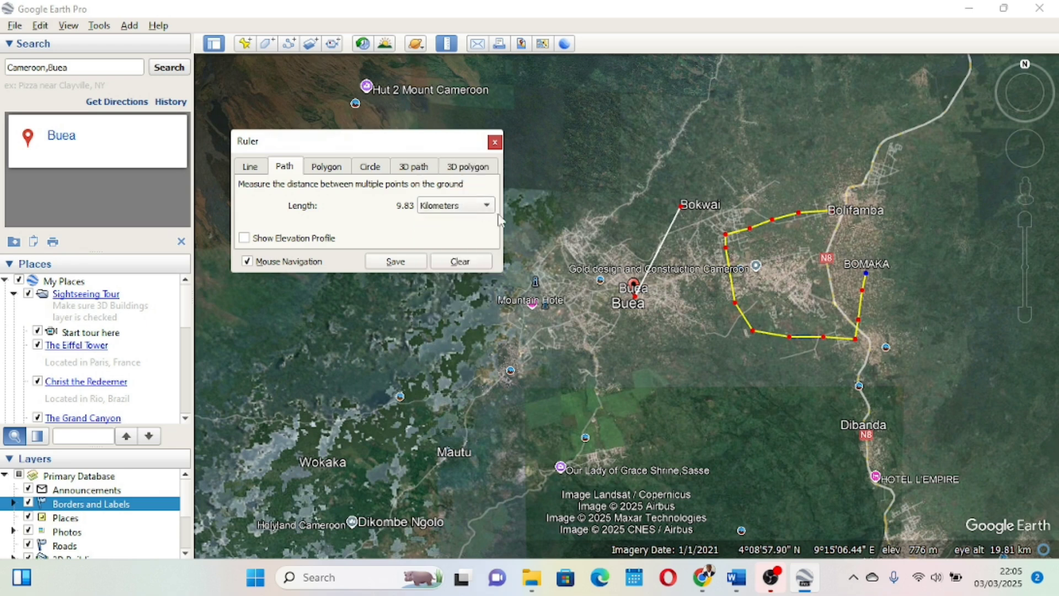
# Show the measured path's length in centimeters and extend the path from BOMAKA westward to a point northeast of Buea
pyautogui.click(489, 210)
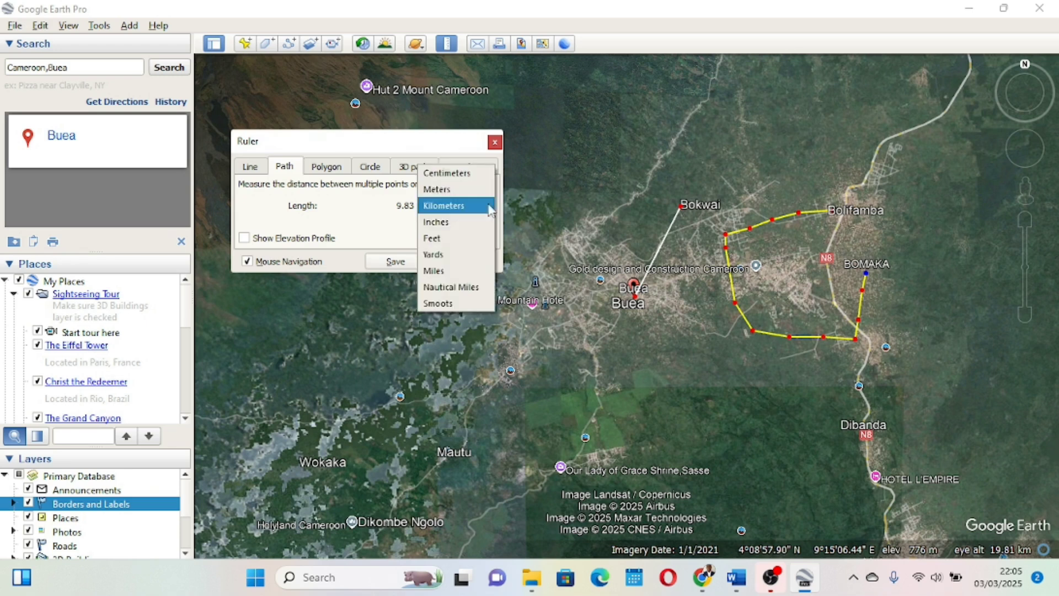
pyautogui.click(464, 172)
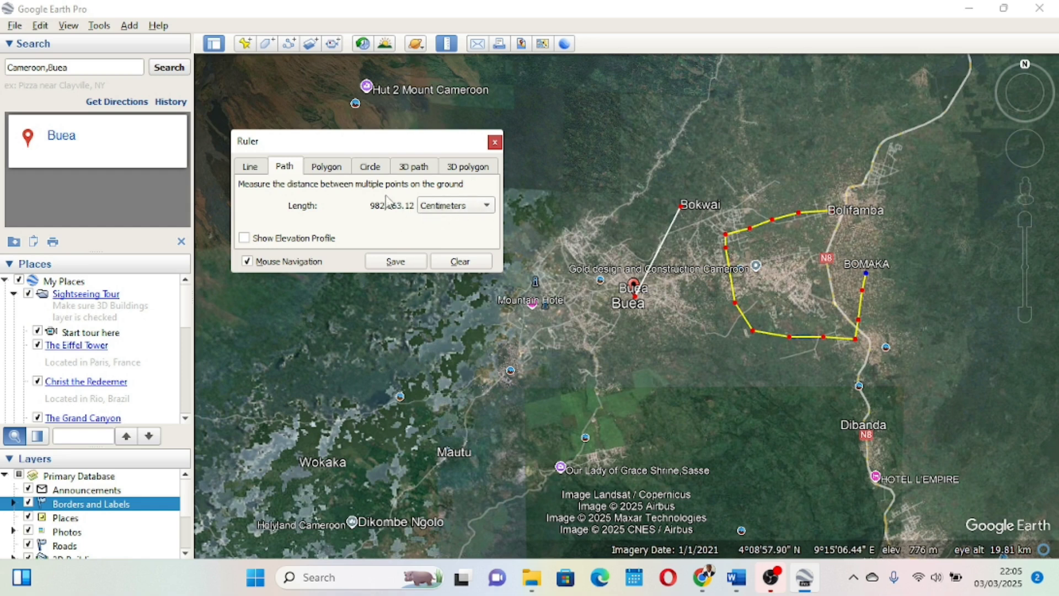
pyautogui.click(699, 257)
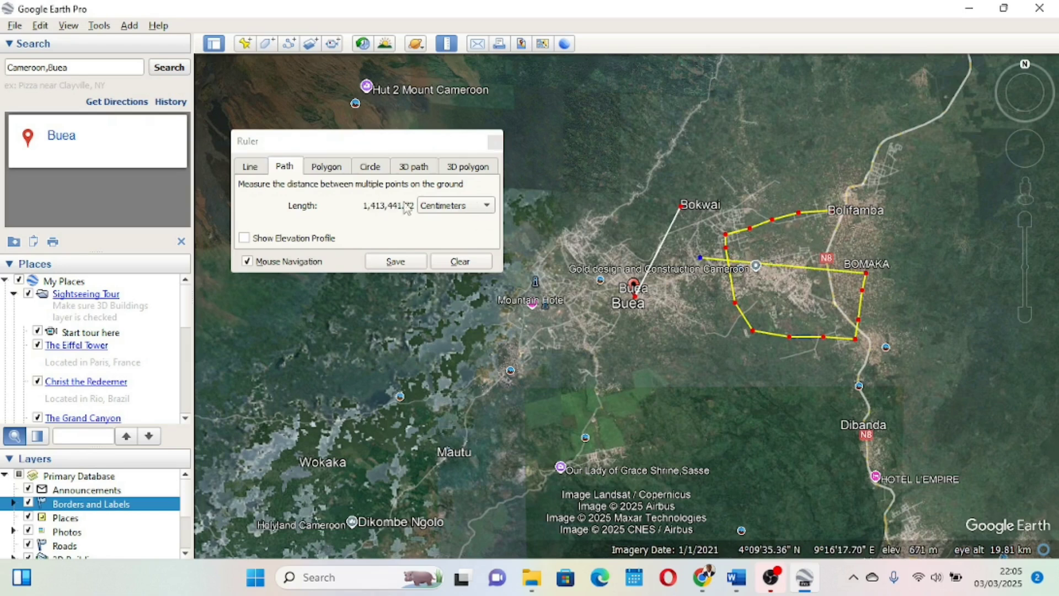
# Measure the perimeter in centimeters and area in hectares of a multi-point polygon outlining the area from Buea to its southeast and east
pyautogui.click(337, 169)
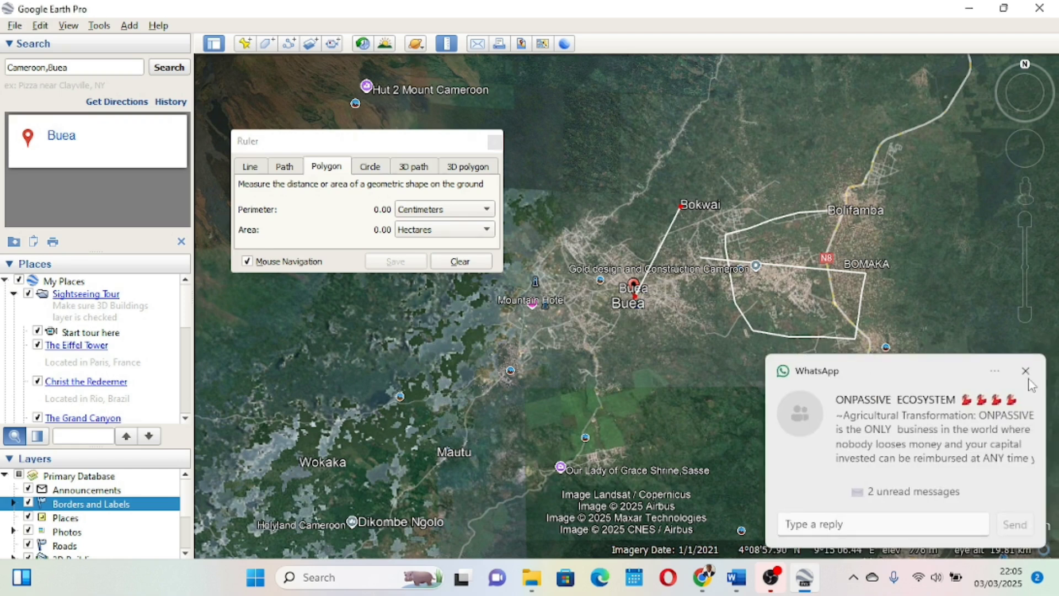
pyautogui.click(1027, 374)
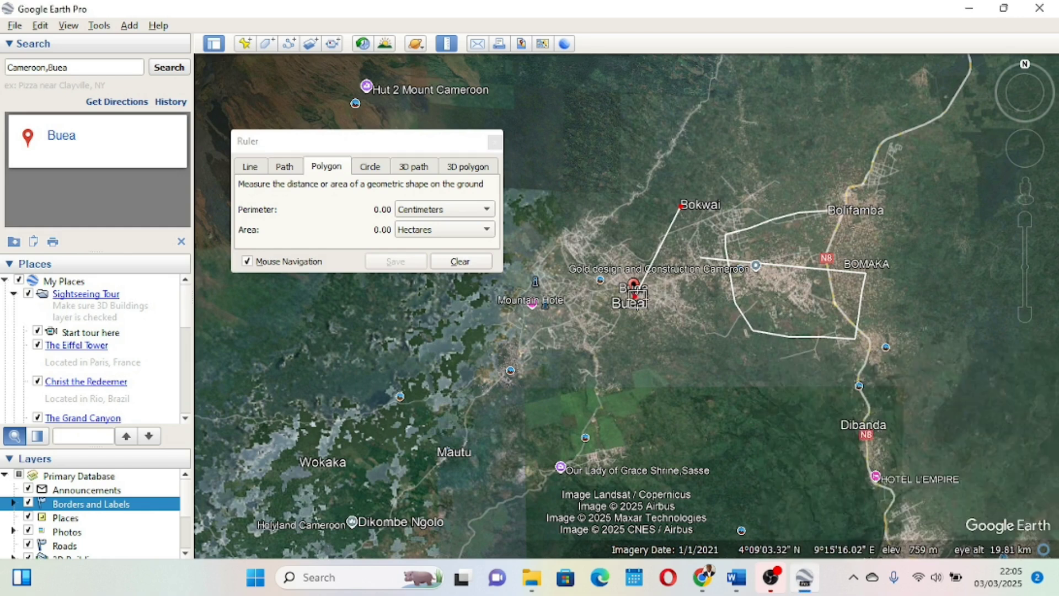
pyautogui.moveTo(637, 300)
pyautogui.mouseDown()
pyautogui.moveTo(660, 319)
pyautogui.moveTo(642, 292)
pyautogui.mouseUp()
pyautogui.click(647, 305)
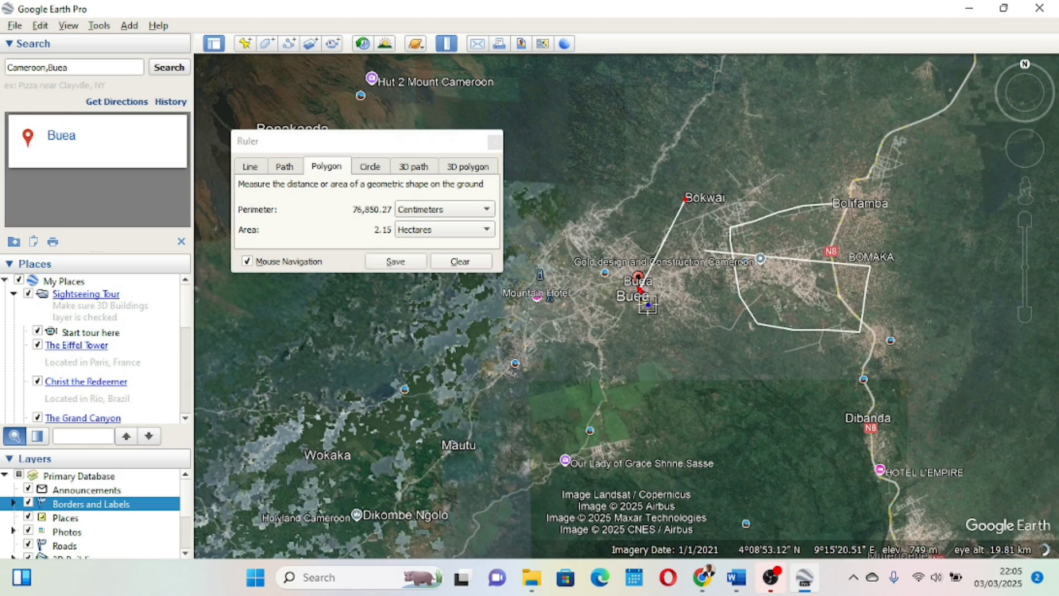
pyautogui.click(700, 337)
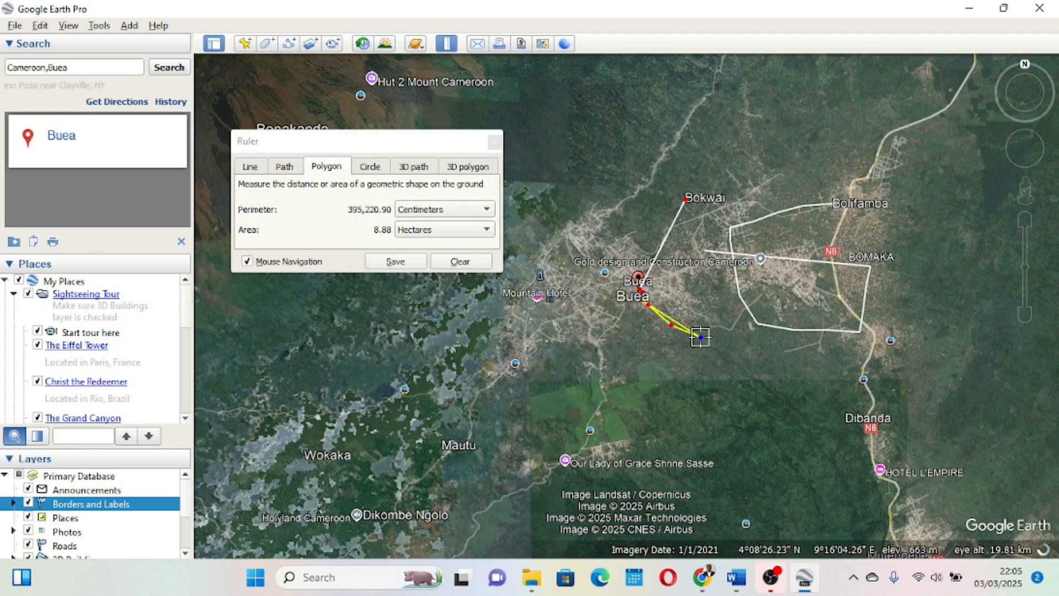
pyautogui.click(732, 346)
pyautogui.click(741, 337)
pyautogui.click(745, 324)
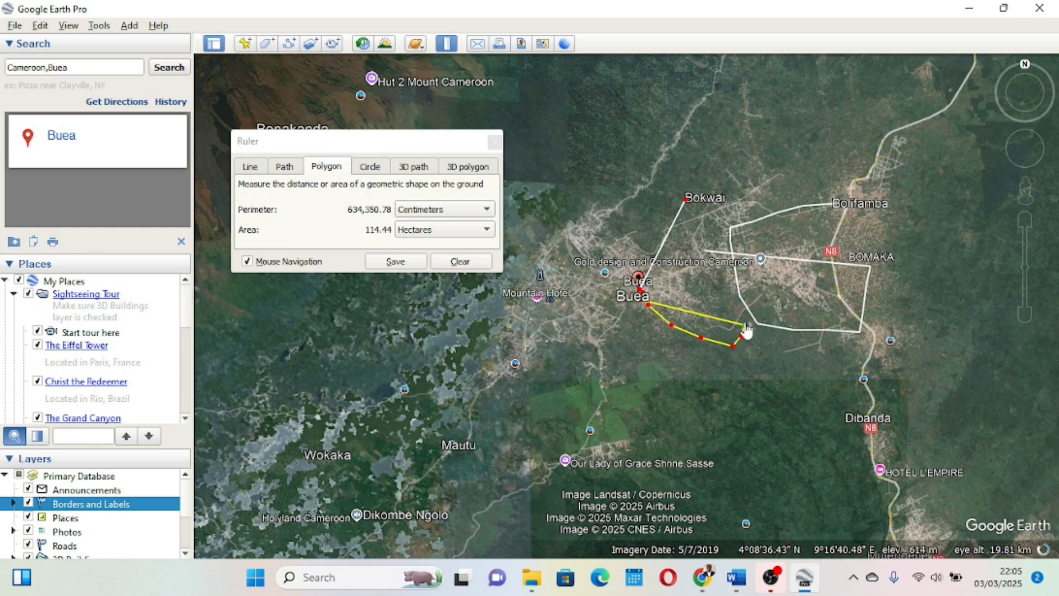
pyautogui.click(738, 311)
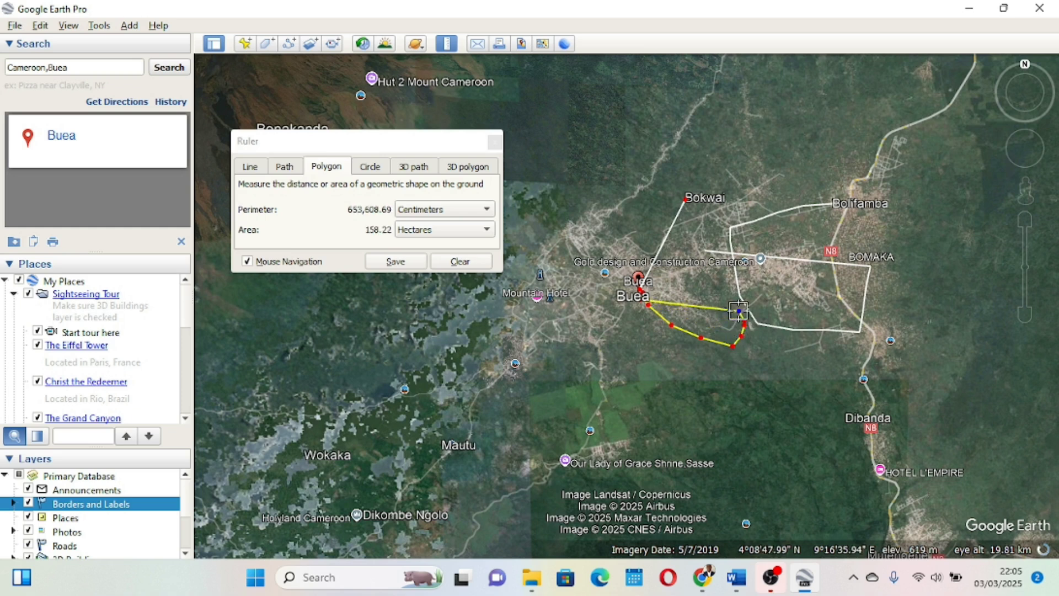
pyautogui.click(738, 301)
pyautogui.click(731, 288)
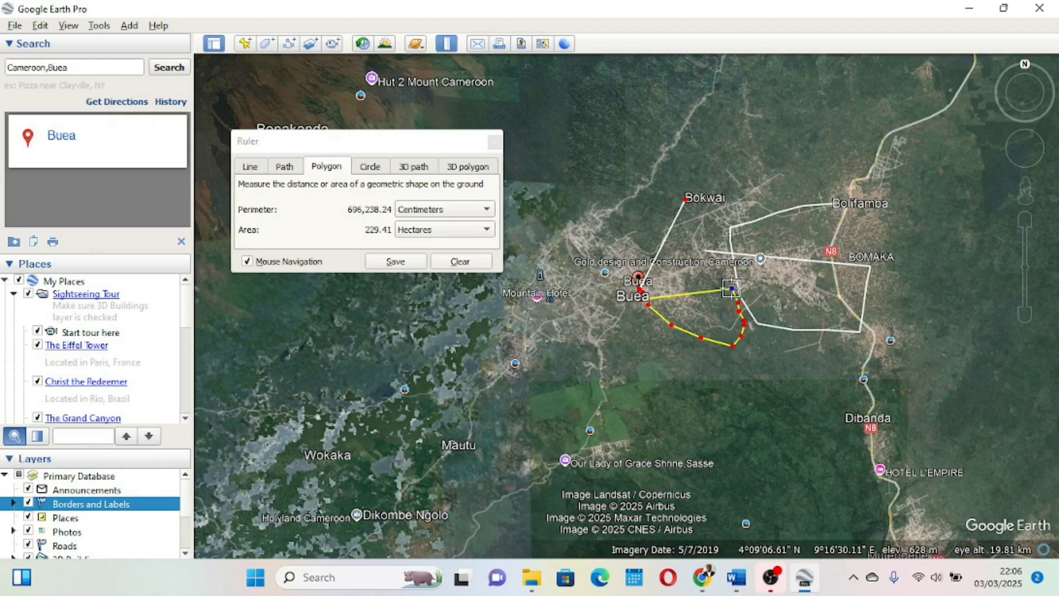
pyautogui.click(724, 273)
pyautogui.click(719, 258)
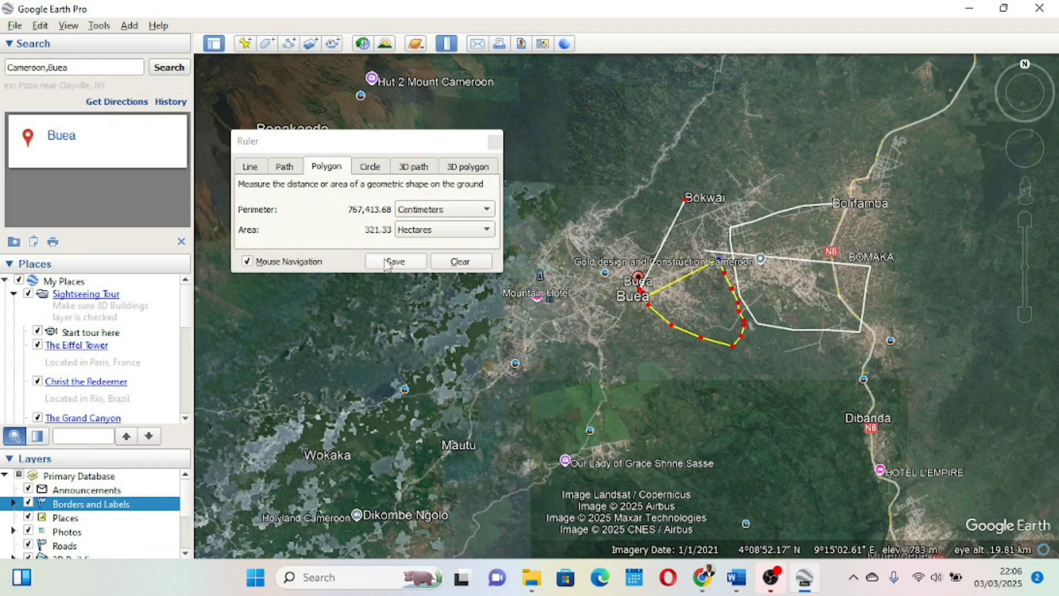
# Look through the perimeter units, and extend the polygon with a point northwest of Buea and two points southeast of Bokwai
pyautogui.click(485, 210)
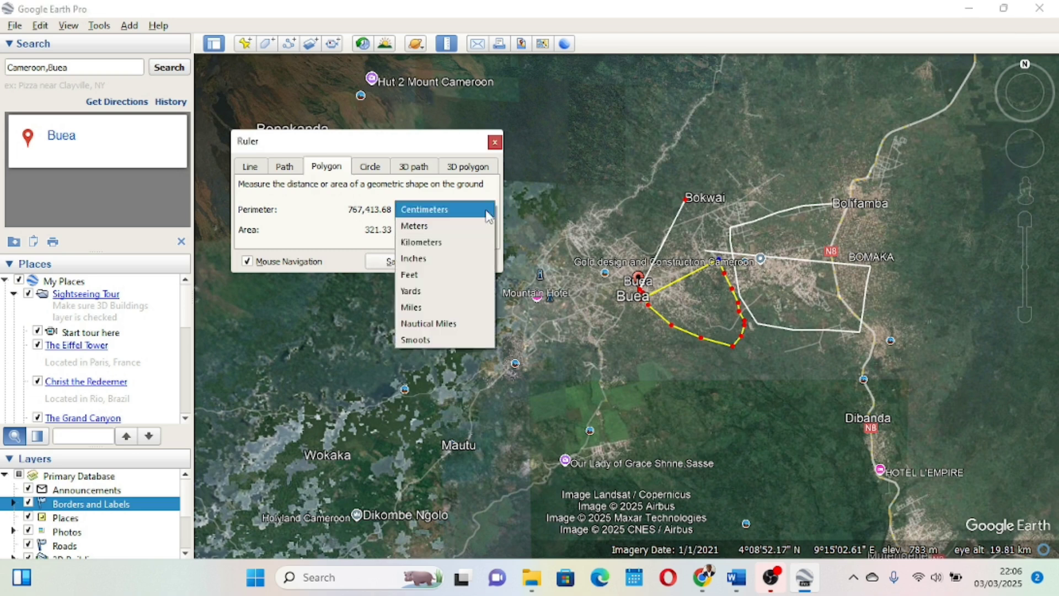
pyautogui.click(537, 231)
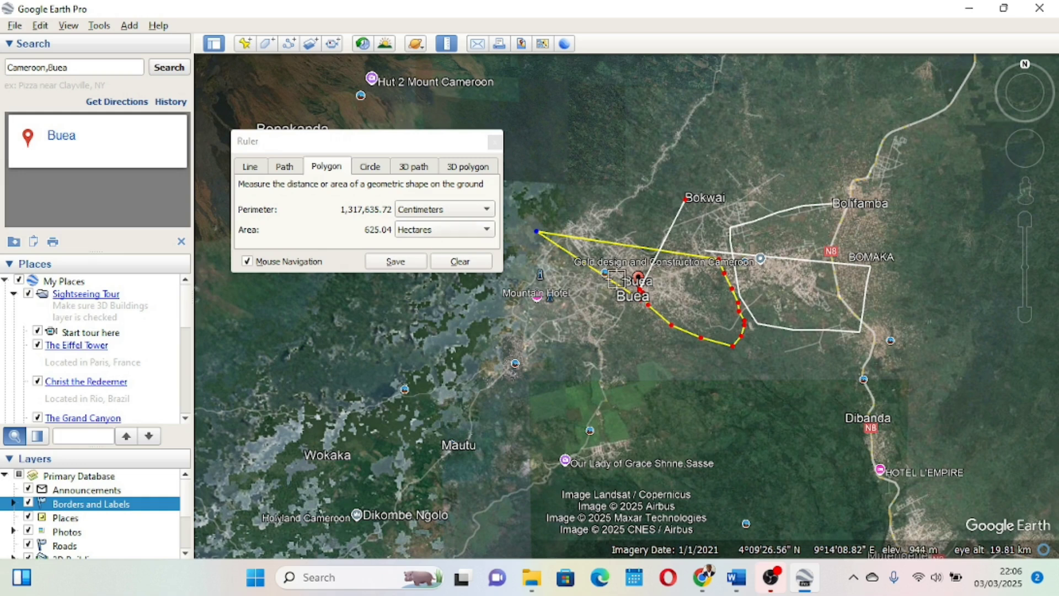
pyautogui.click(717, 243)
pyautogui.click(716, 223)
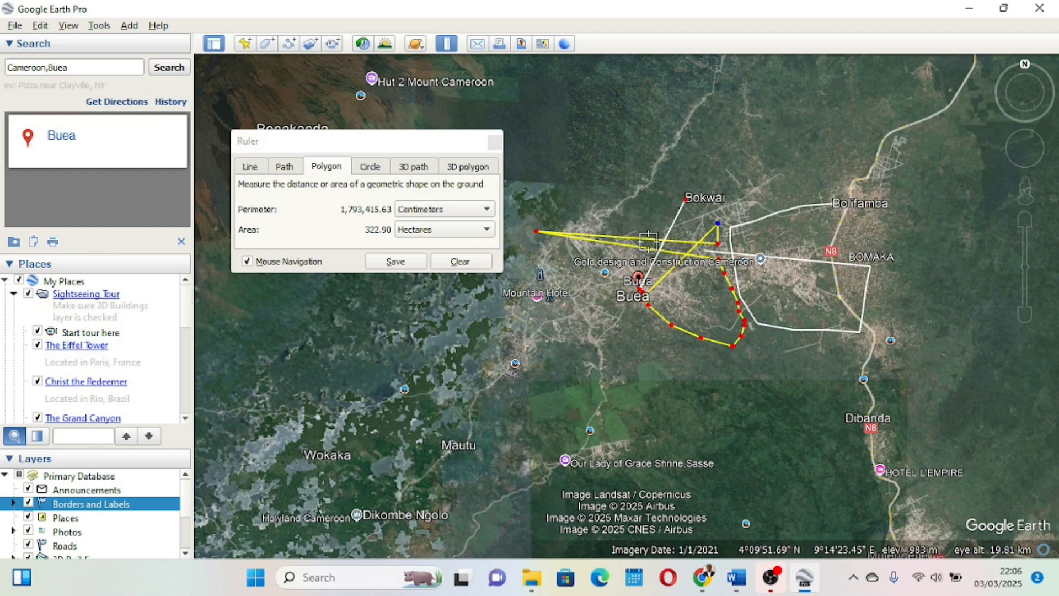
# Measure a circle with a radius of about 225,724 centimeters centred southwest of Buea
pyautogui.click(370, 173)
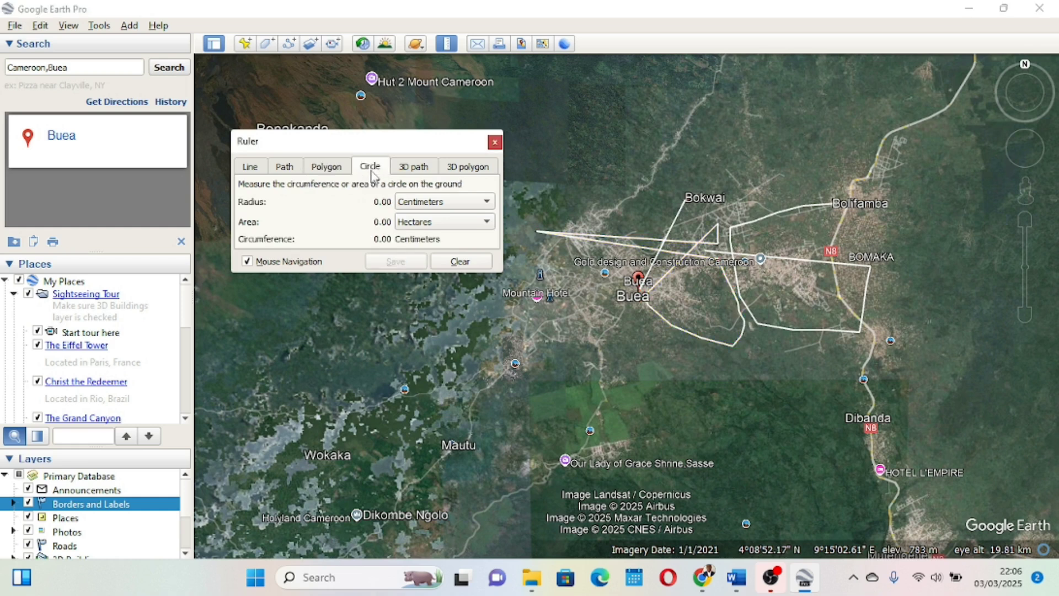
pyautogui.click(571, 353)
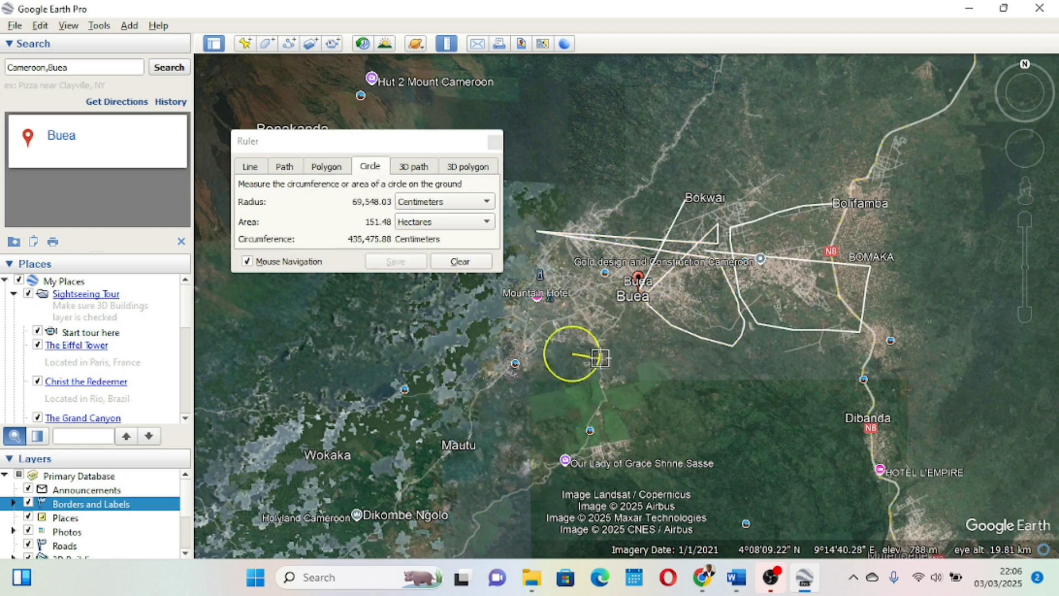
pyautogui.click(657, 379)
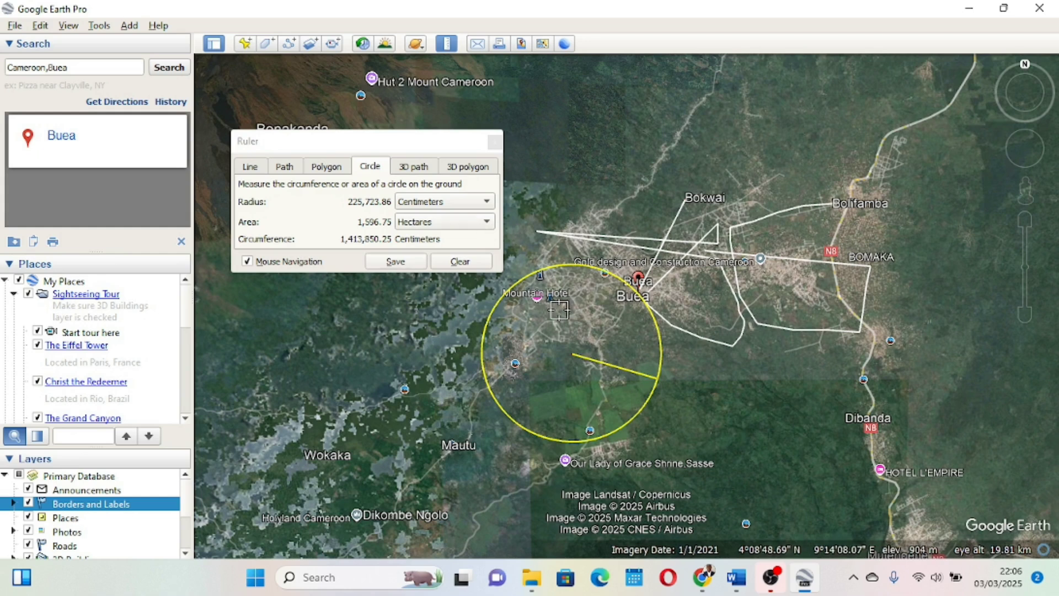
# Look at the Ruler's 3D path mode, and measure the perimeter and area of a narrow 3D polygon northeast of Bokwai
pyautogui.click(411, 169)
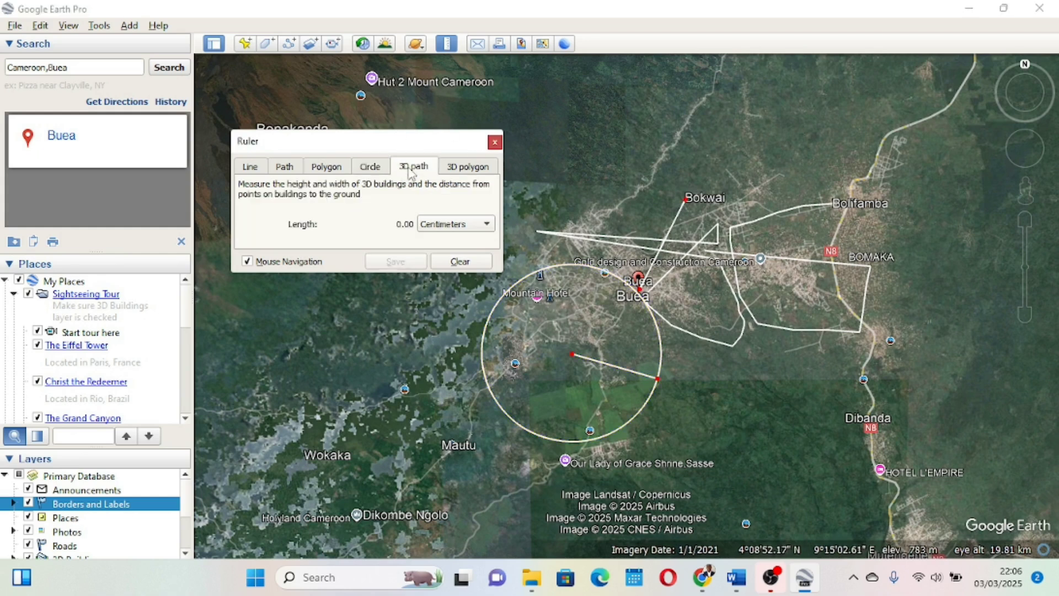
pyautogui.click(469, 168)
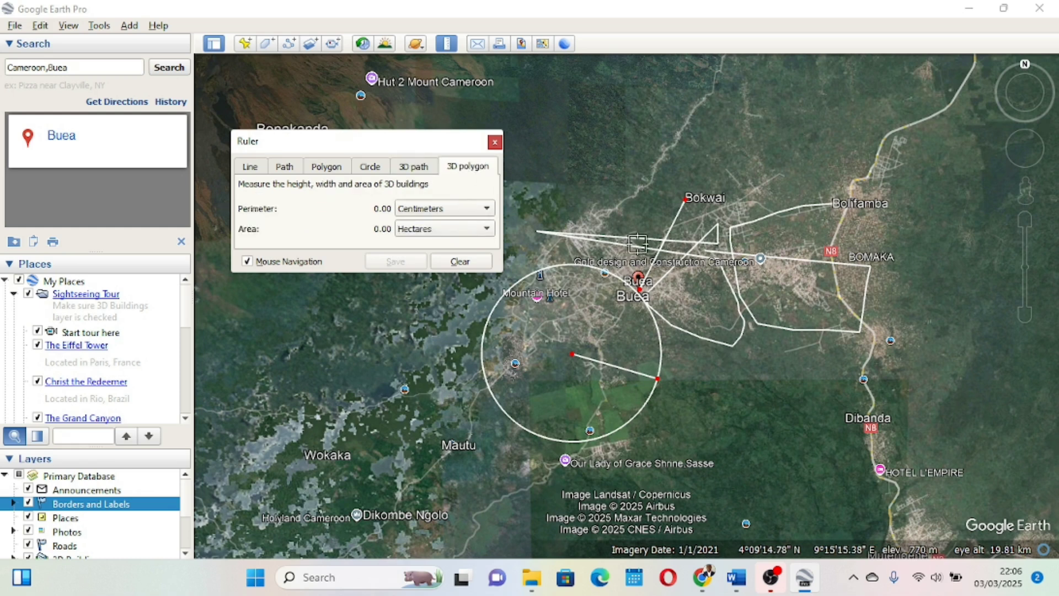
pyautogui.click(641, 141)
pyautogui.click(736, 139)
pyautogui.click(795, 141)
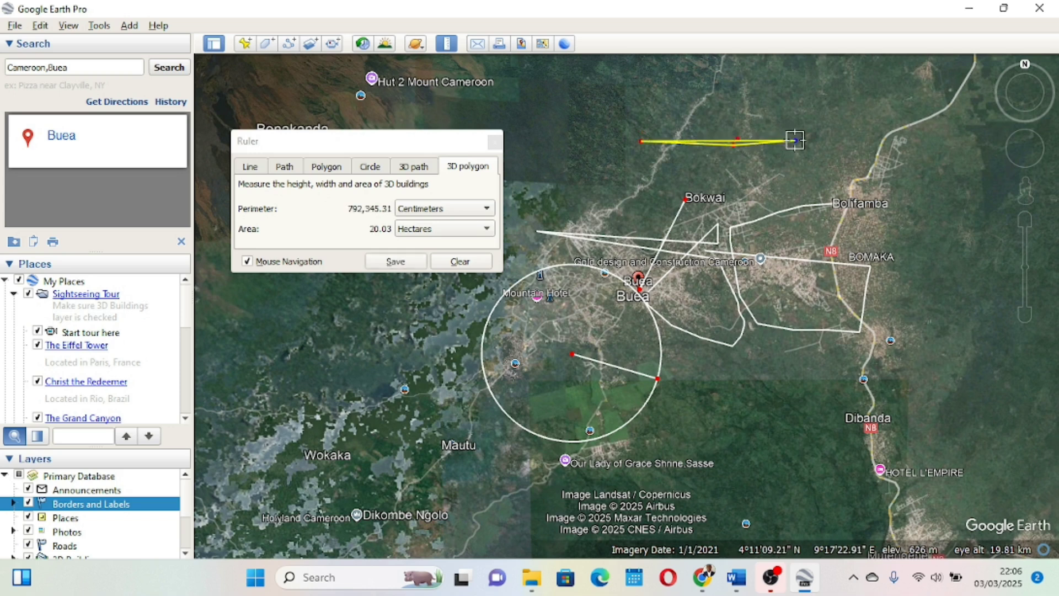
pyautogui.click(851, 135)
pyautogui.click(844, 103)
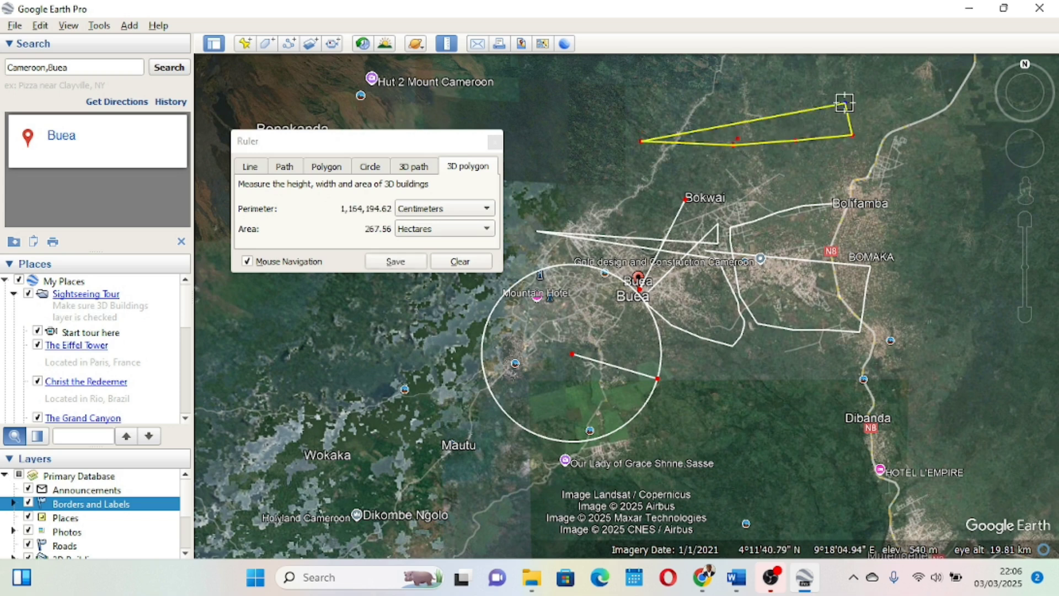
pyautogui.click(844, 85)
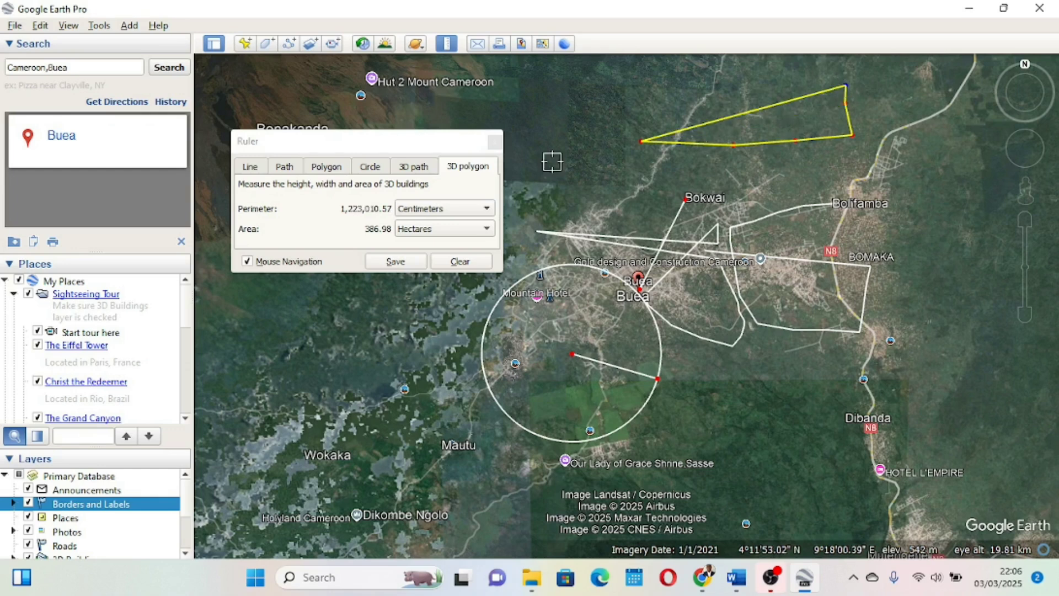
# Measure a multi-point 3D path in centimeters looping around the area north of Wokaka and Mautu
pyautogui.click(411, 168)
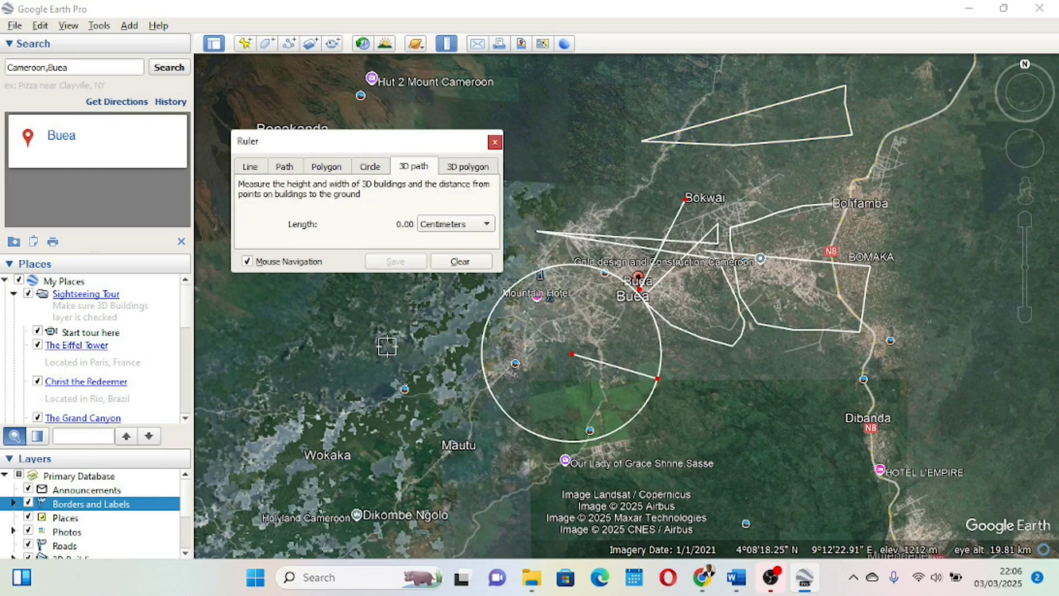
pyautogui.click(365, 348)
pyautogui.click(434, 381)
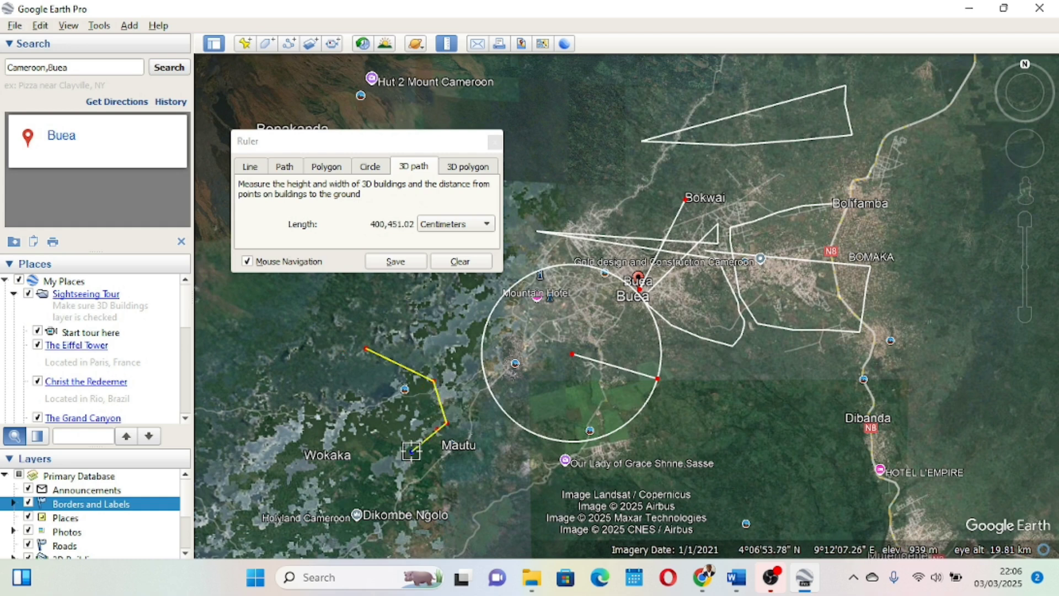
pyautogui.click(320, 396)
pyautogui.click(334, 355)
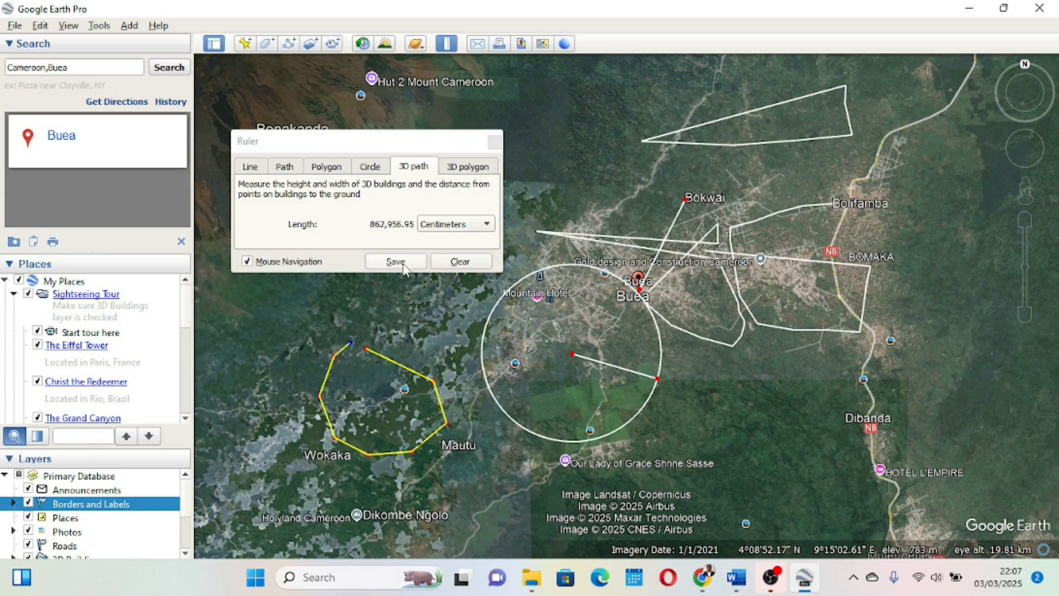
# Clear all the measurements from the map and close the Ruler
pyautogui.click(464, 265)
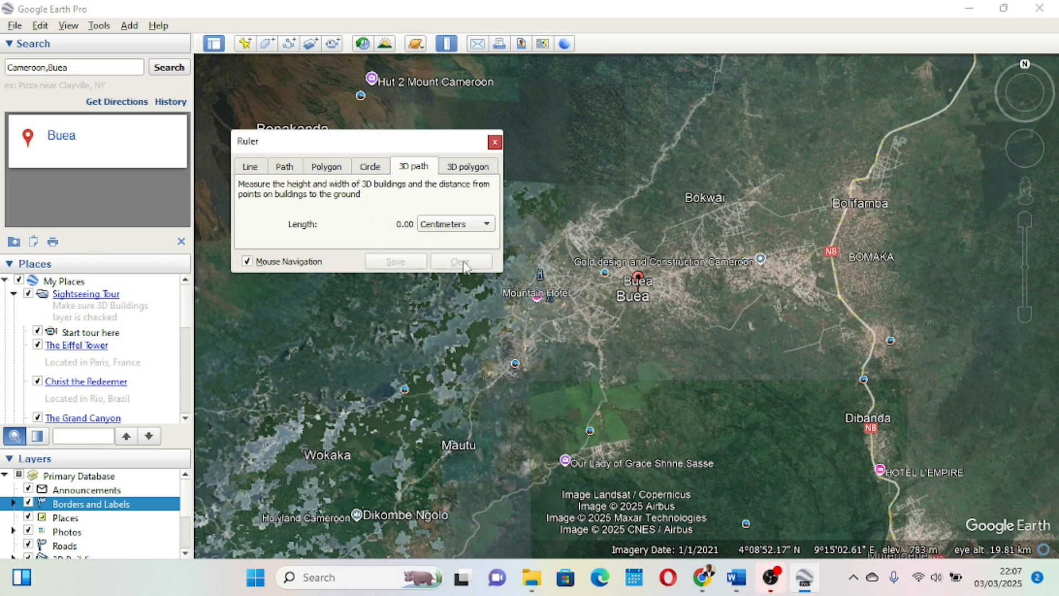
pyautogui.click(495, 143)
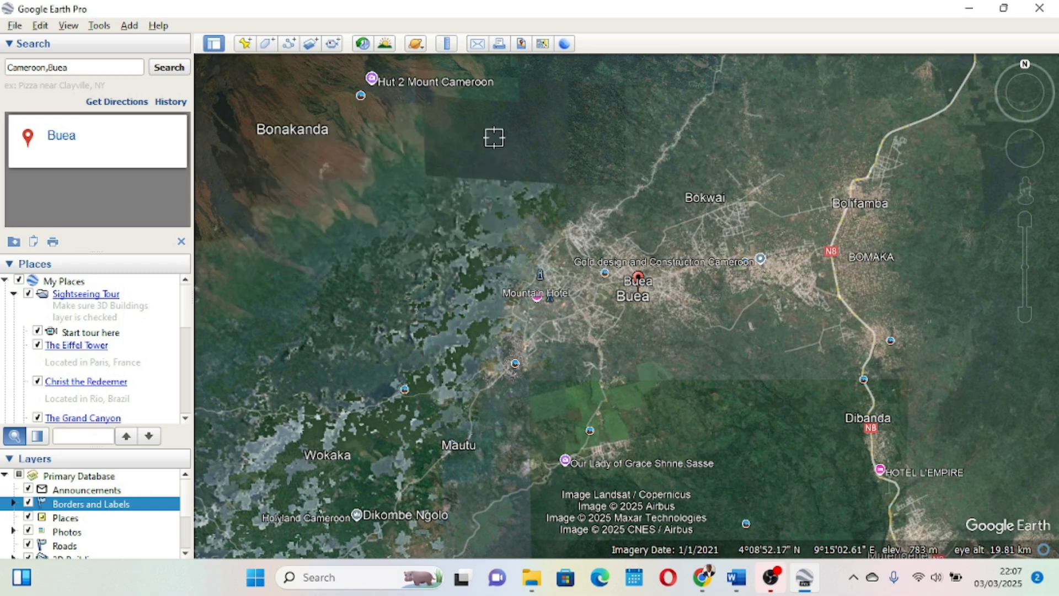
# Preview sunlight over the Buea landscape at 3/3/2025 4:04 am, and turn the sunlight display off
pyautogui.click(385, 44)
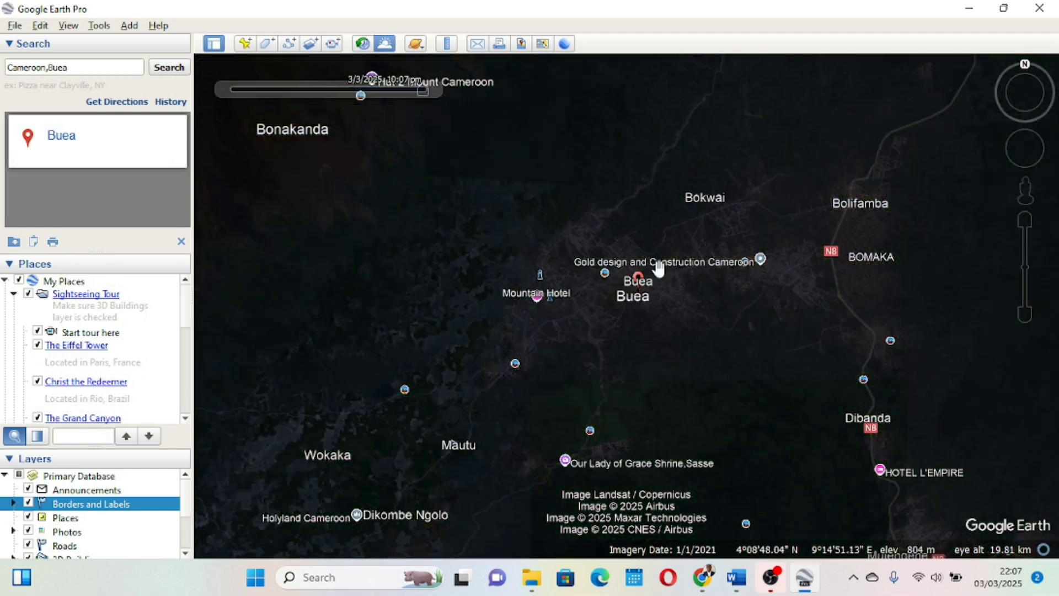
pyautogui.moveTo(386, 94)
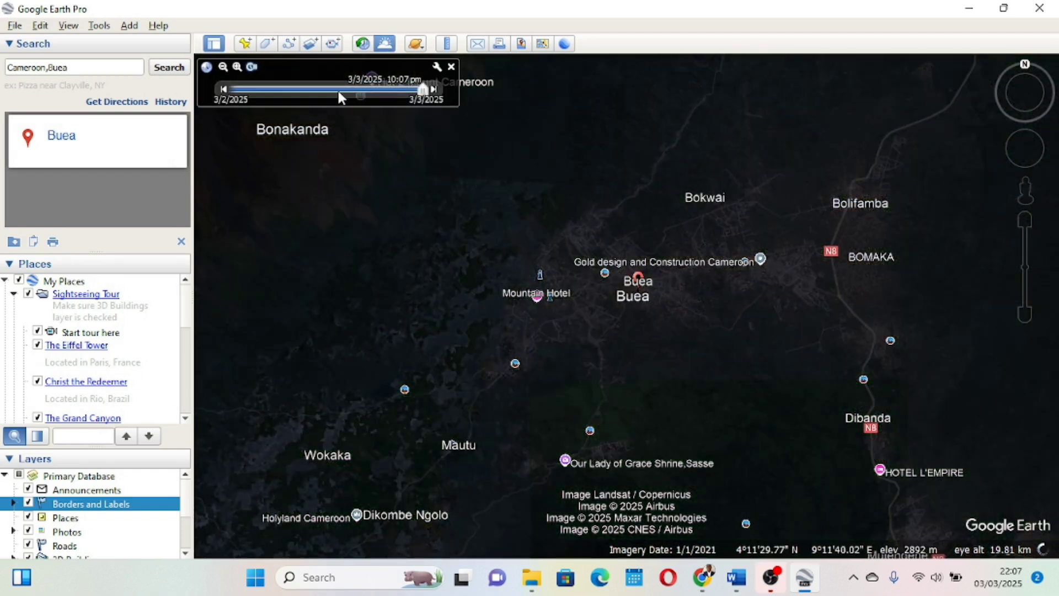
pyautogui.moveTo(335, 88); pyautogui.dragTo(283, 92)
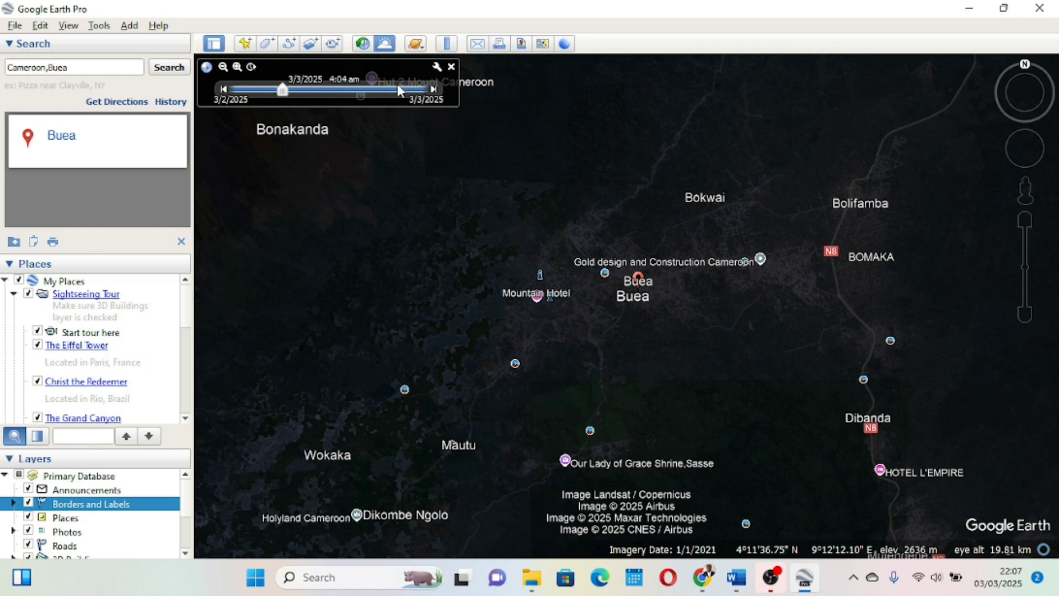
pyautogui.click(451, 66)
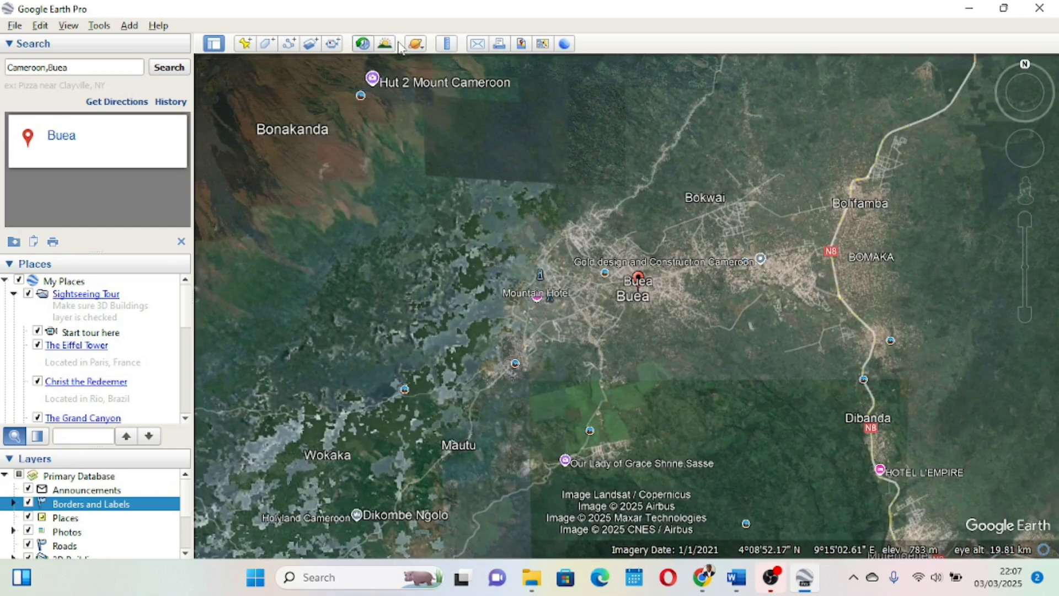
# Start a new image overlay over Buea and load Designer (2).png from the Desktop folder as its image
pyautogui.click(309, 44)
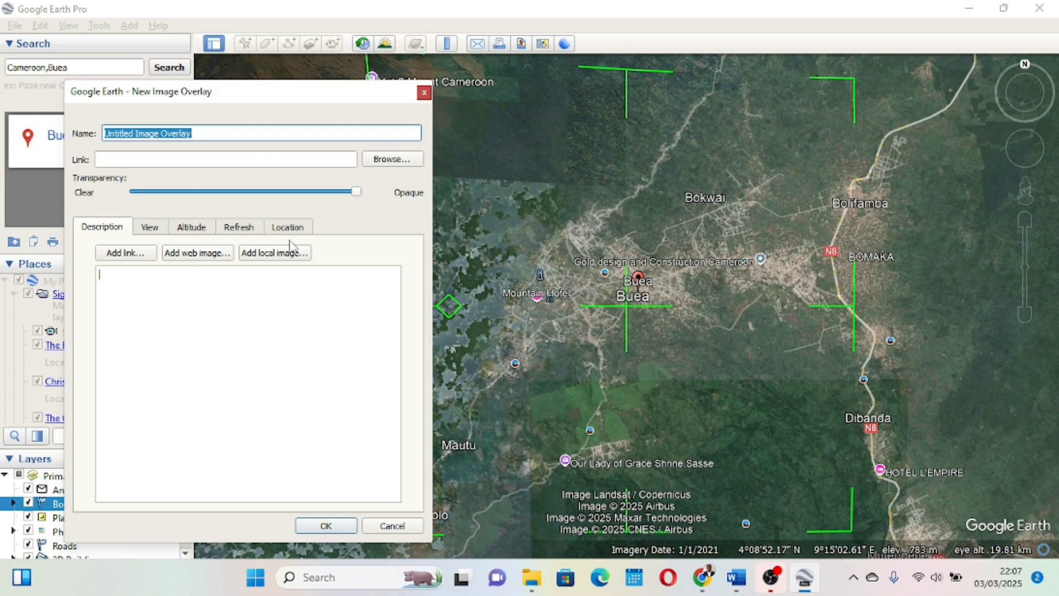
pyautogui.click(388, 160)
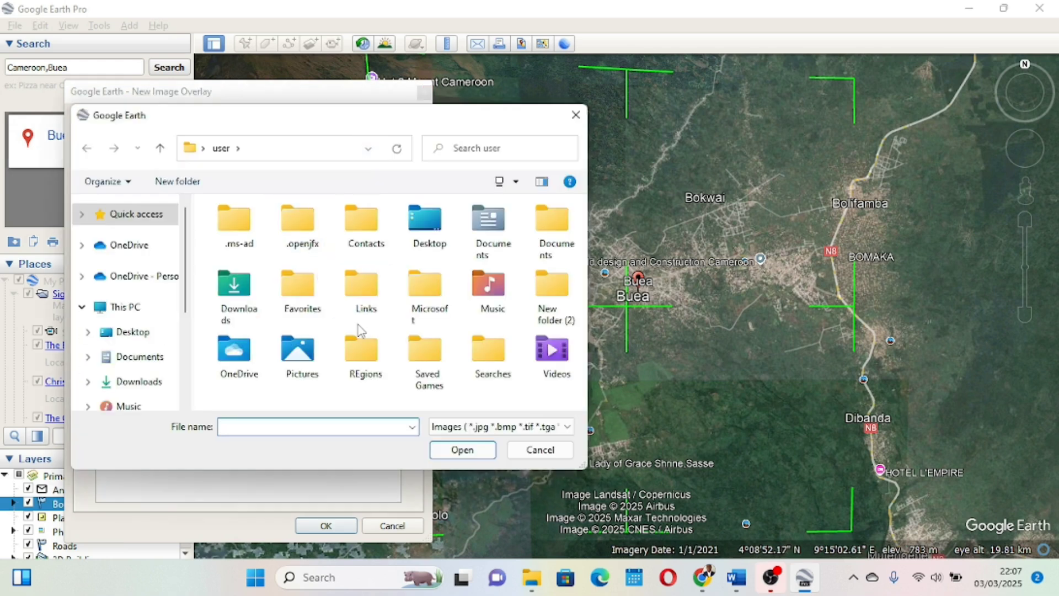
pyautogui.click(134, 307)
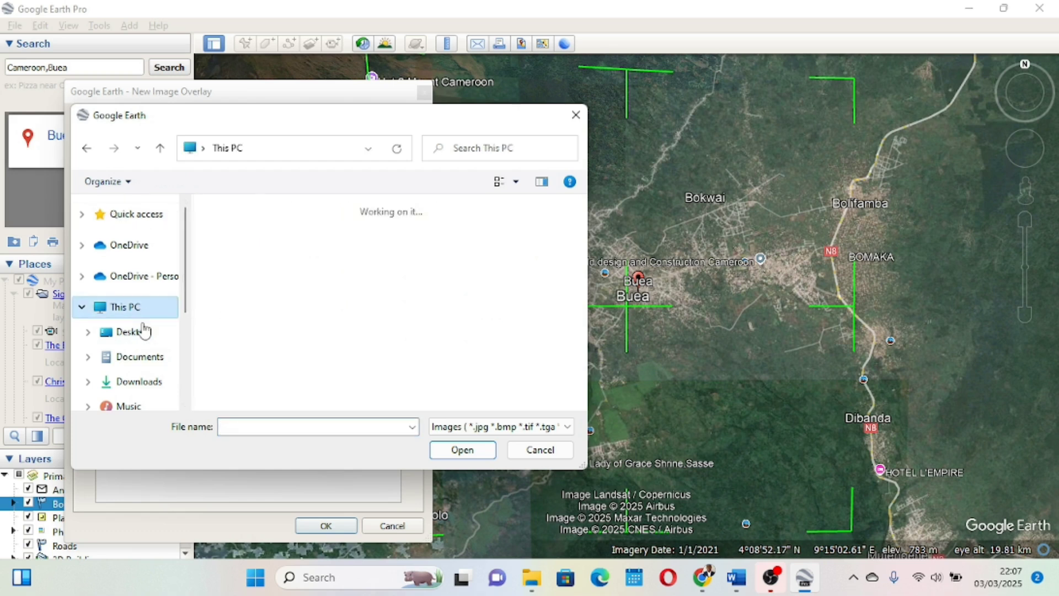
pyautogui.click(132, 331)
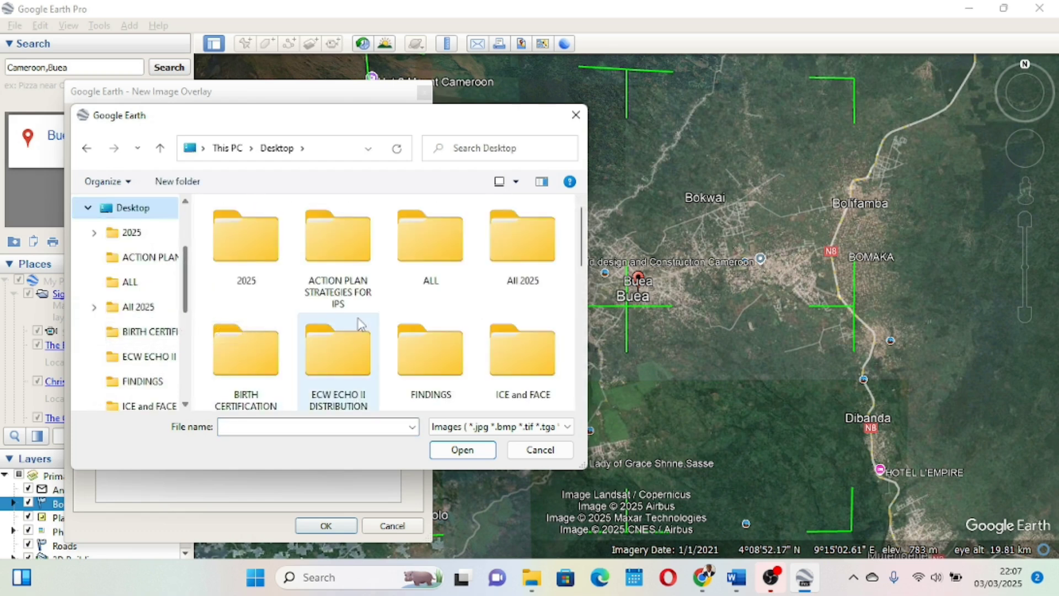
pyautogui.scroll(-5, 353, 331)
pyautogui.scroll(1, 359, 324)
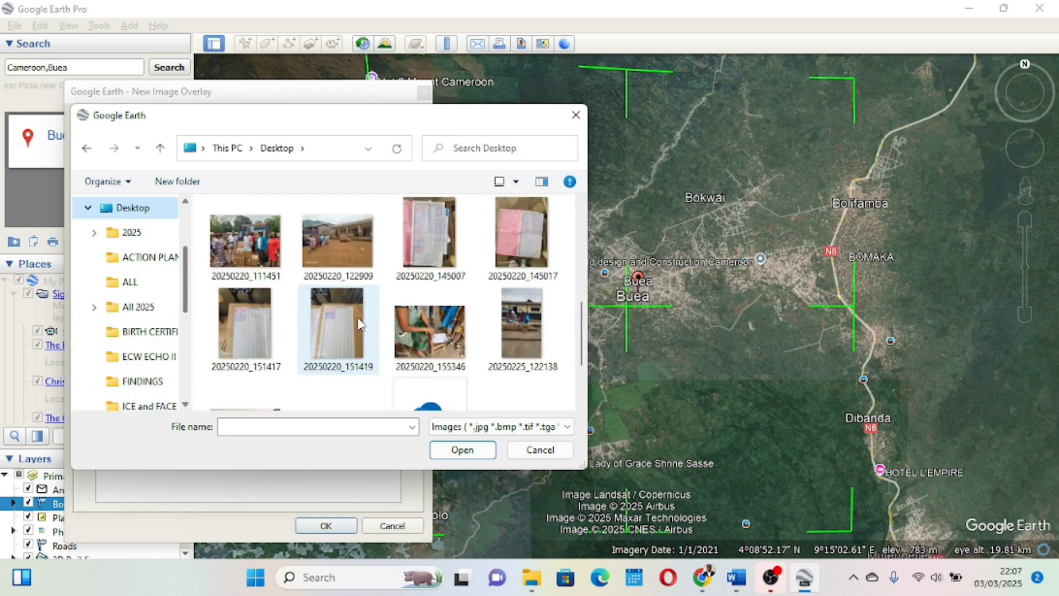
pyautogui.scroll(-1, 349, 300)
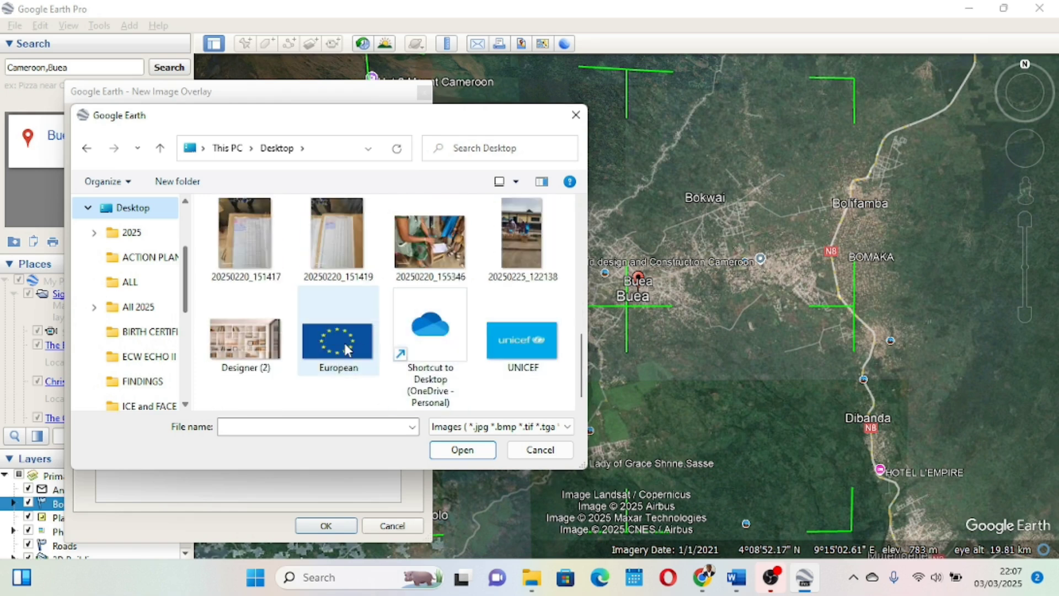
pyautogui.click(255, 353)
pyautogui.click(484, 449)
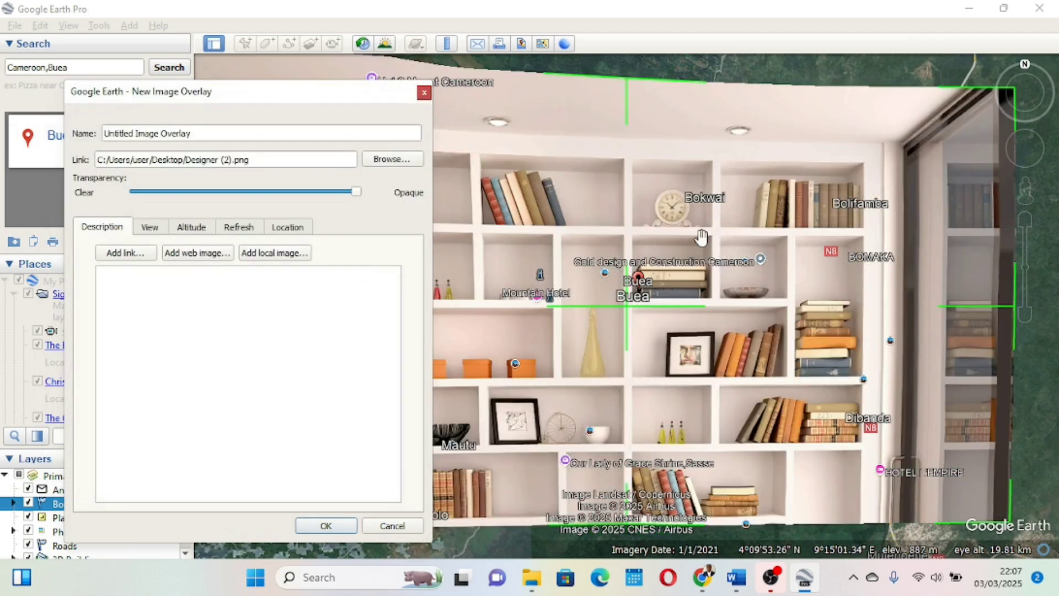
# Add the local image Designer (2).png to the overlay's description and create the overlay
pyautogui.scroll(-5, 700, 237)
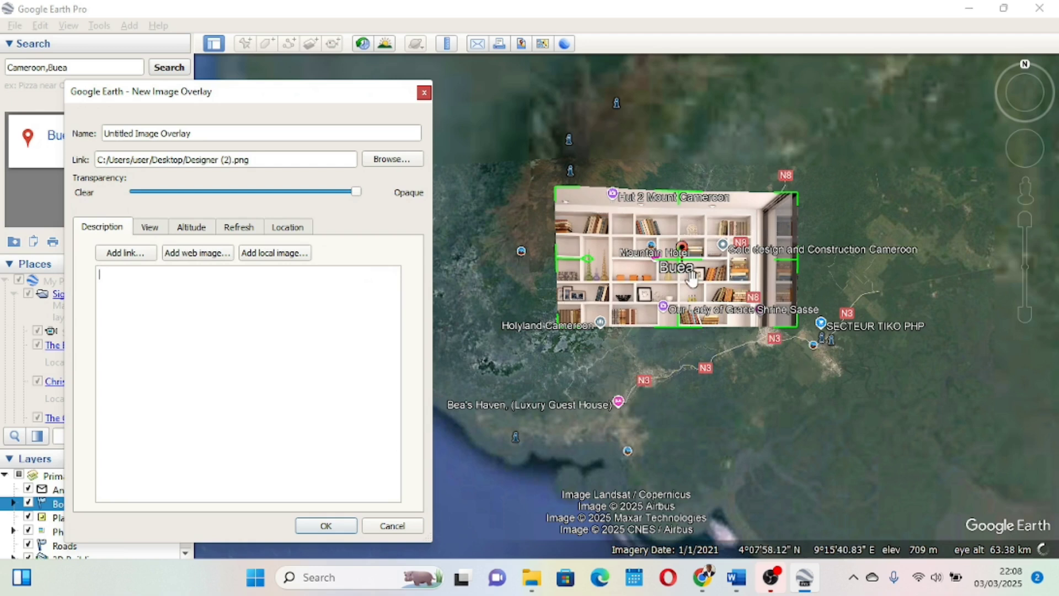
pyautogui.hscroll(3, 693, 278)
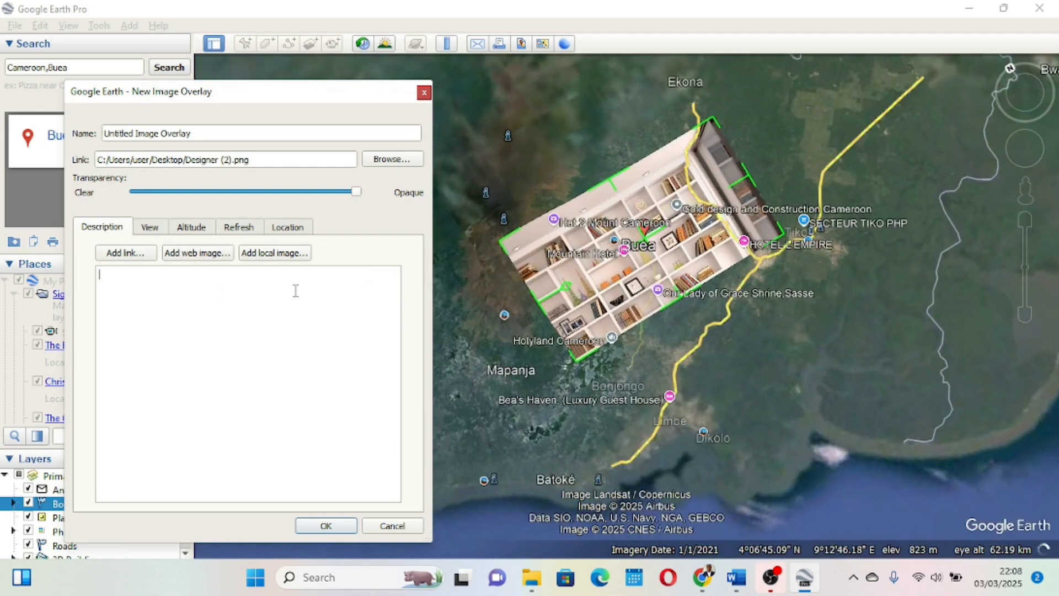
pyautogui.click(272, 255)
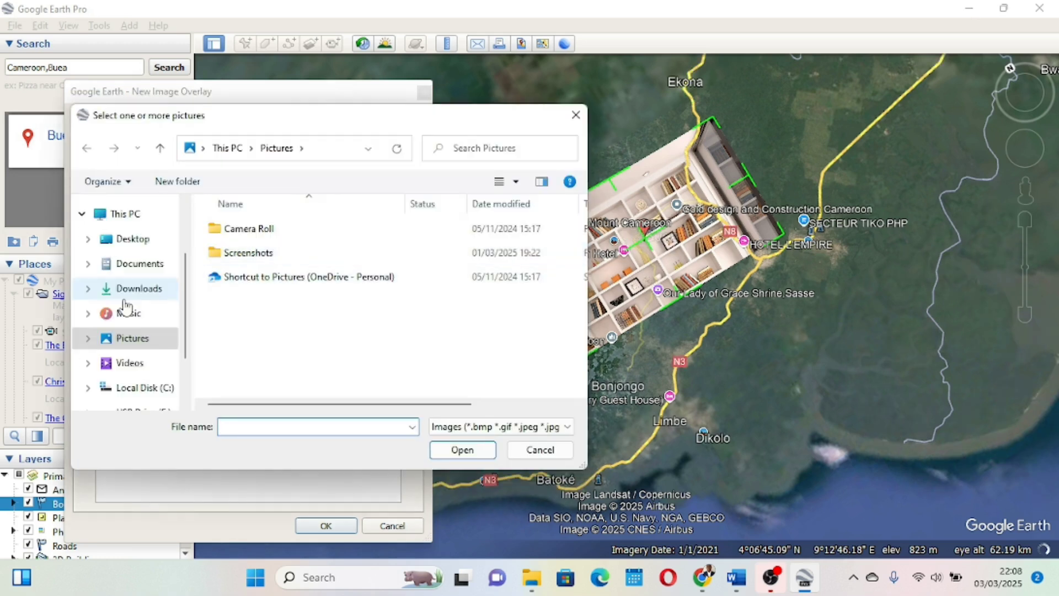
pyautogui.click(133, 238)
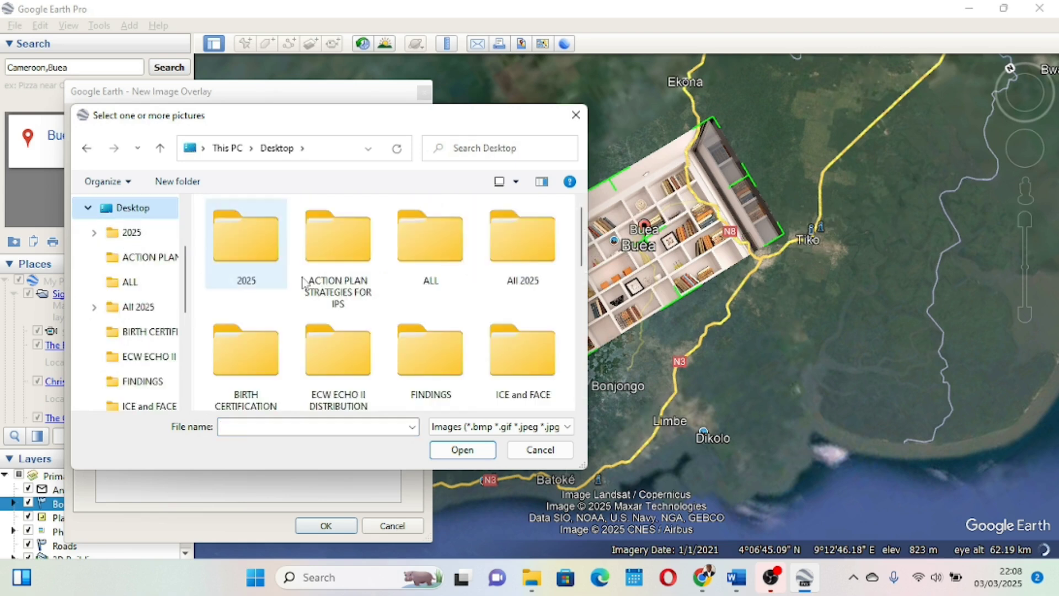
pyautogui.scroll(-5, 304, 283)
pyautogui.click(246, 331)
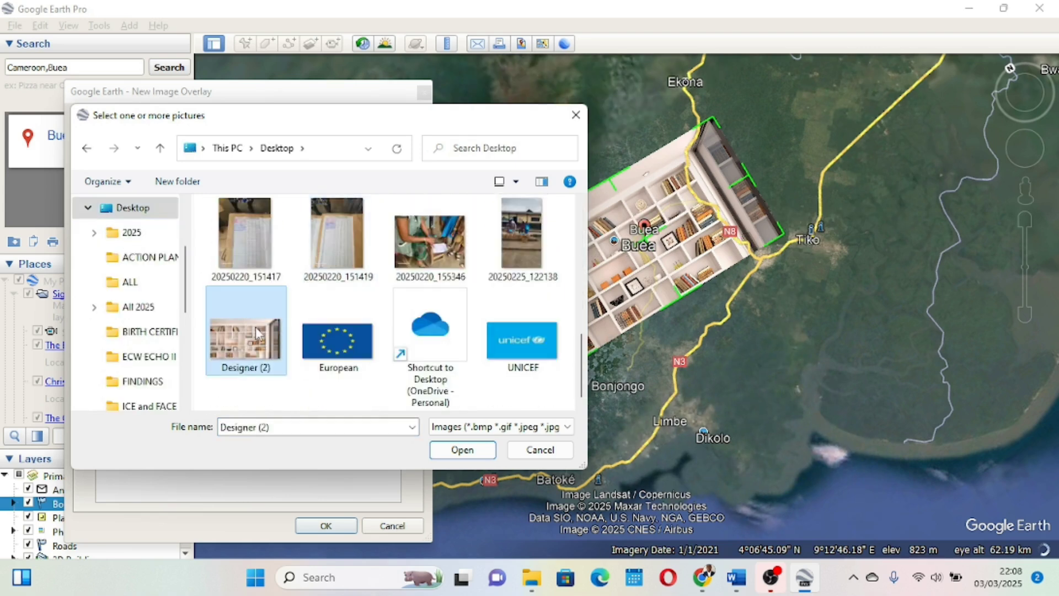
pyautogui.click(458, 458)
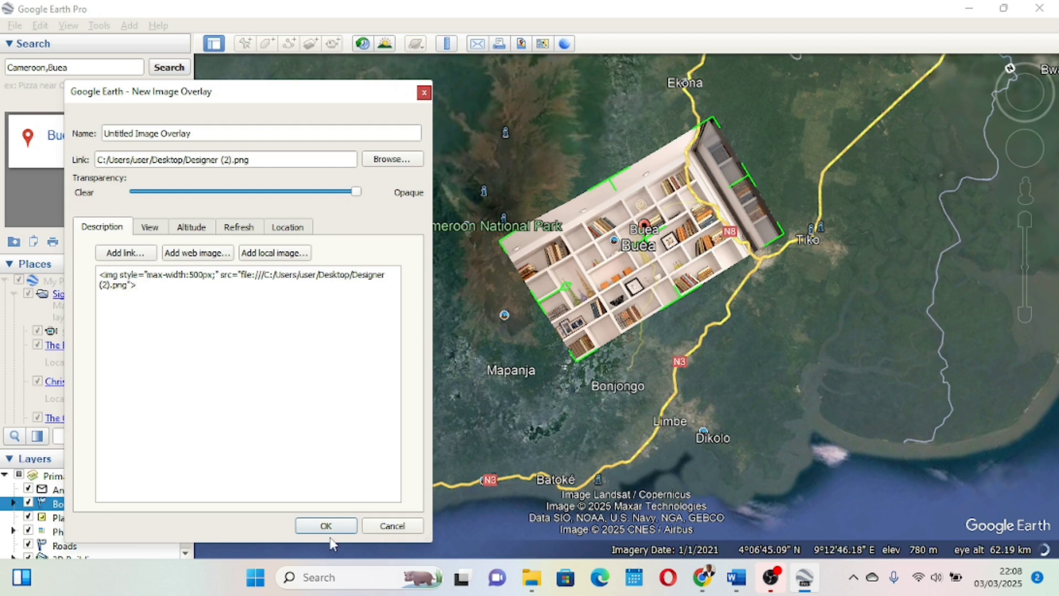
pyautogui.click(377, 441)
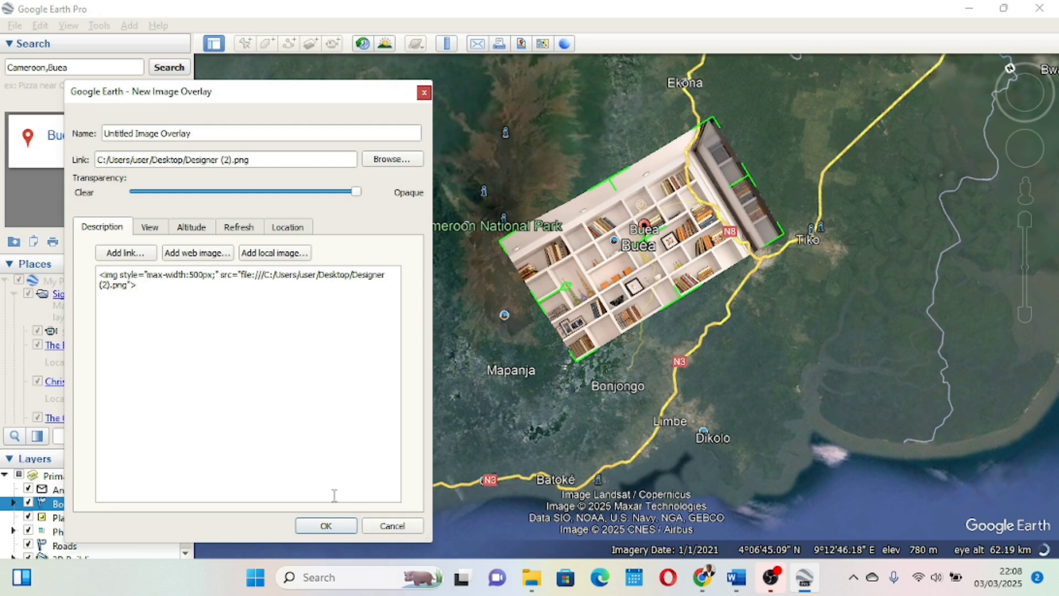
pyautogui.click(326, 526)
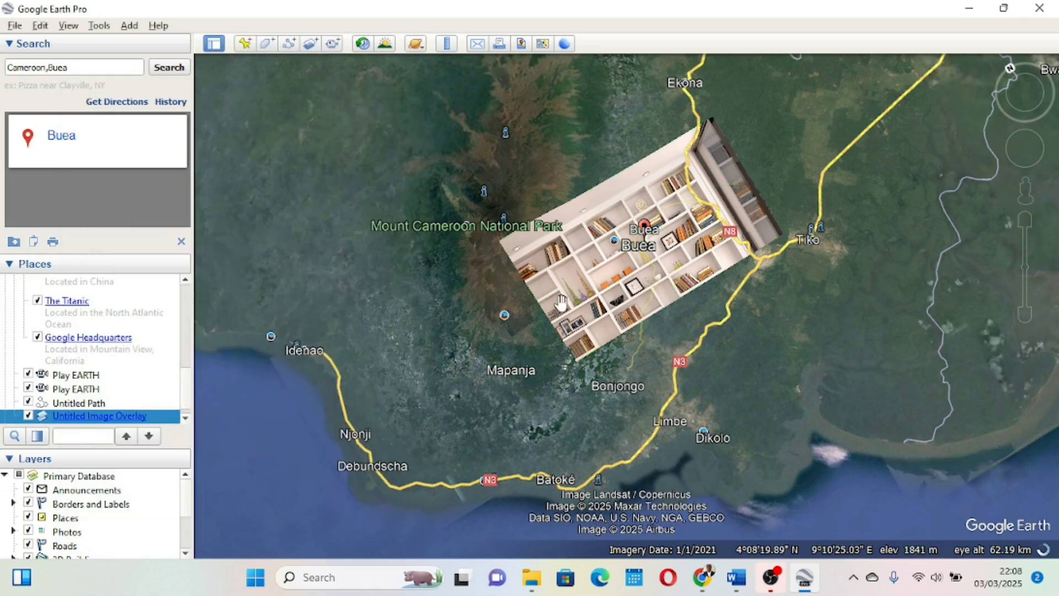
# View the bookshelf overlay on the map from other angles, hide it, and show it again
pyautogui.keyDown('ctrl'); pyautogui.scroll(3, 560, 302); pyautogui.keyUp('ctrl')
pyautogui.keyDown('ctrl'); pyautogui.scroll(-1, 561, 302); pyautogui.keyUp('ctrl')
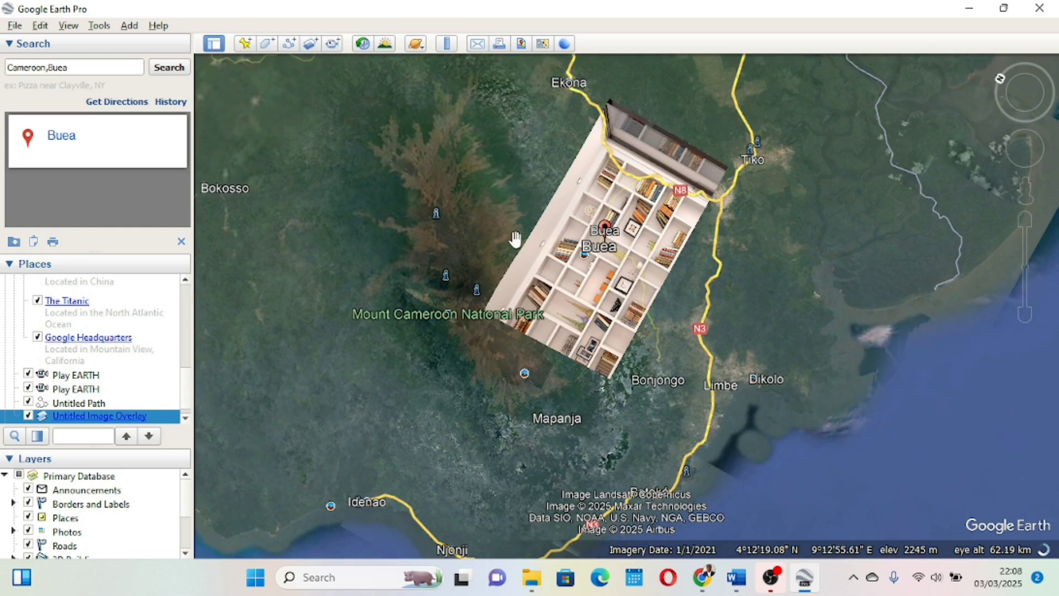
pyautogui.scroll(-3, 515, 237)
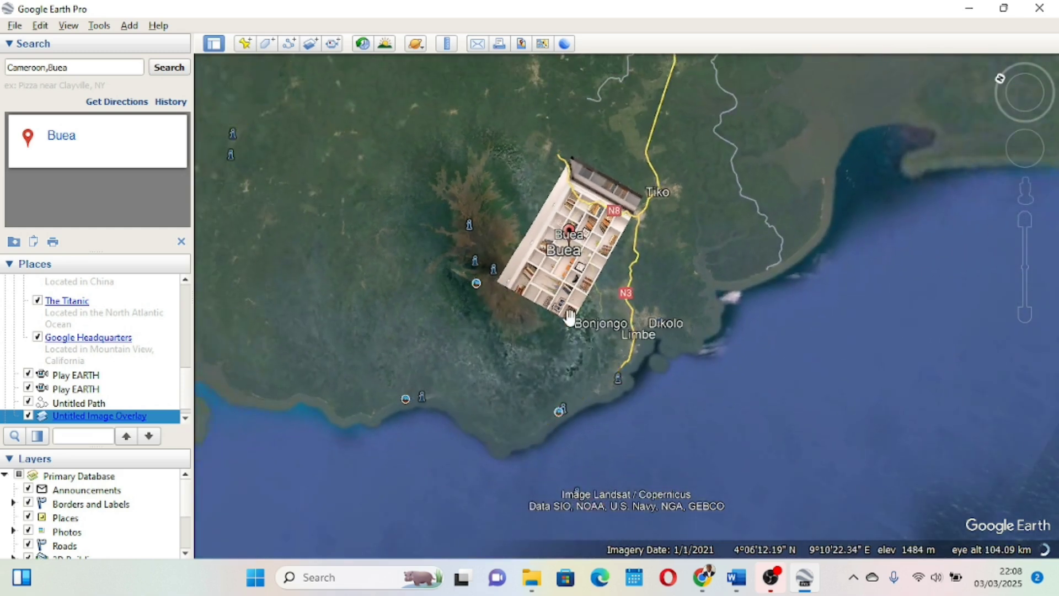
pyautogui.keyDown('ctrl'); pyautogui.scroll(-1, 569, 319); pyautogui.keyUp('ctrl')
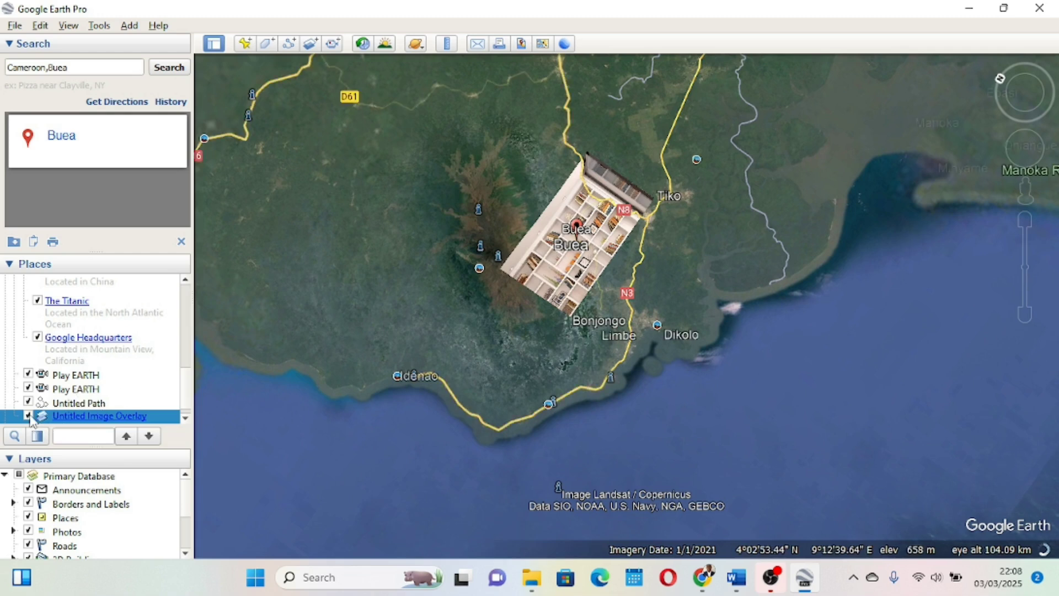
pyautogui.click(29, 417)
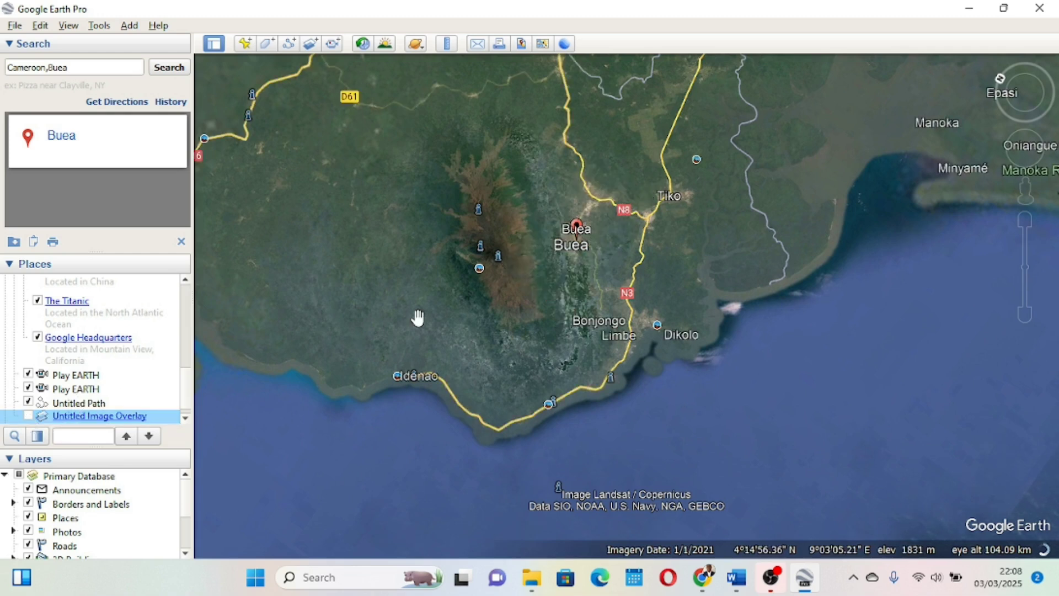
pyautogui.click(28, 417)
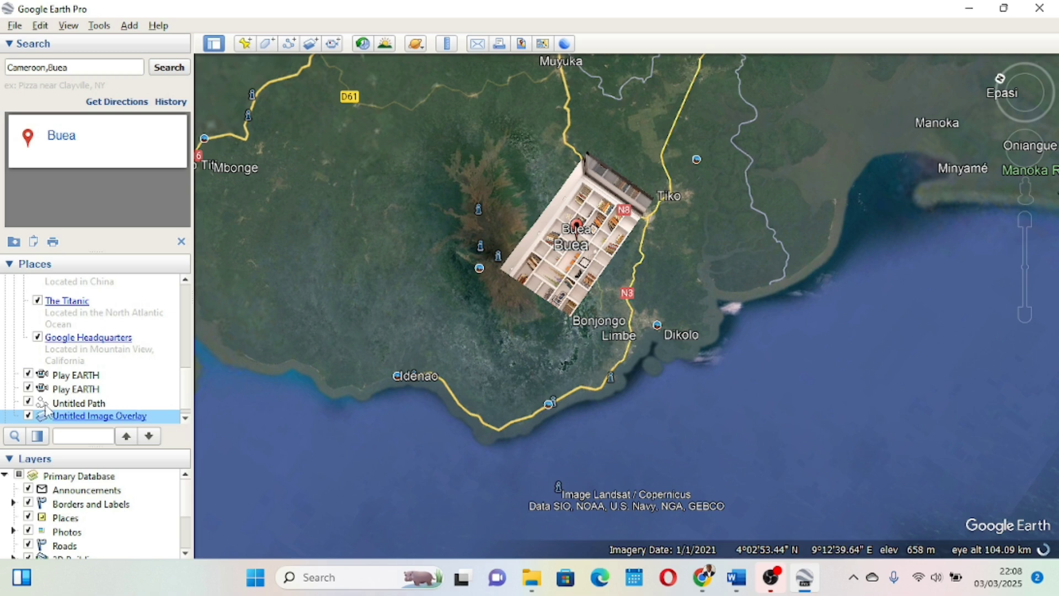
# Delete the Untitled Image Overlay from the saved places
pyautogui.rightClick(91, 418)
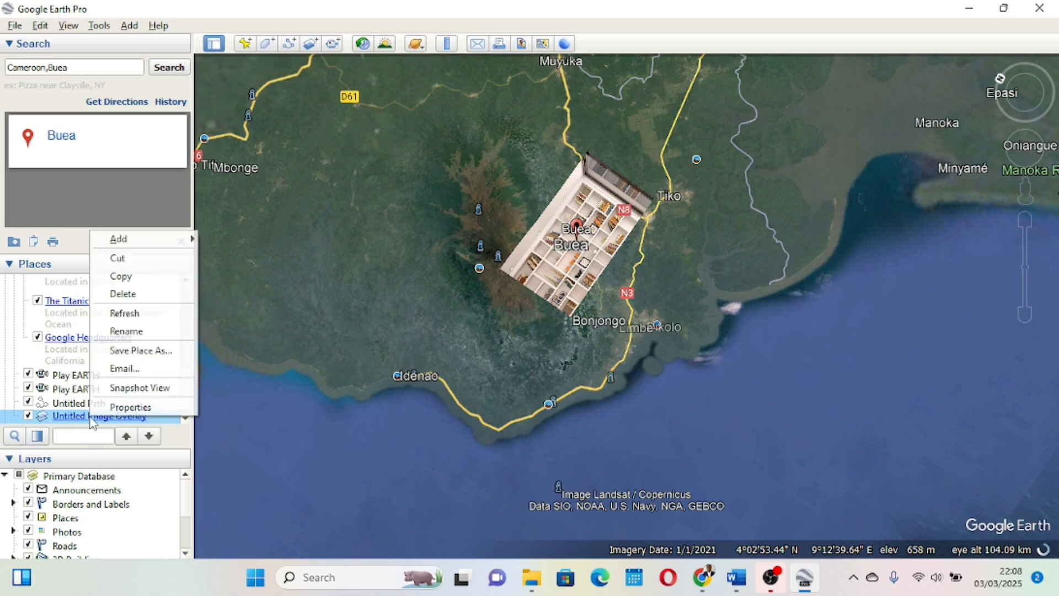
pyautogui.click(123, 295)
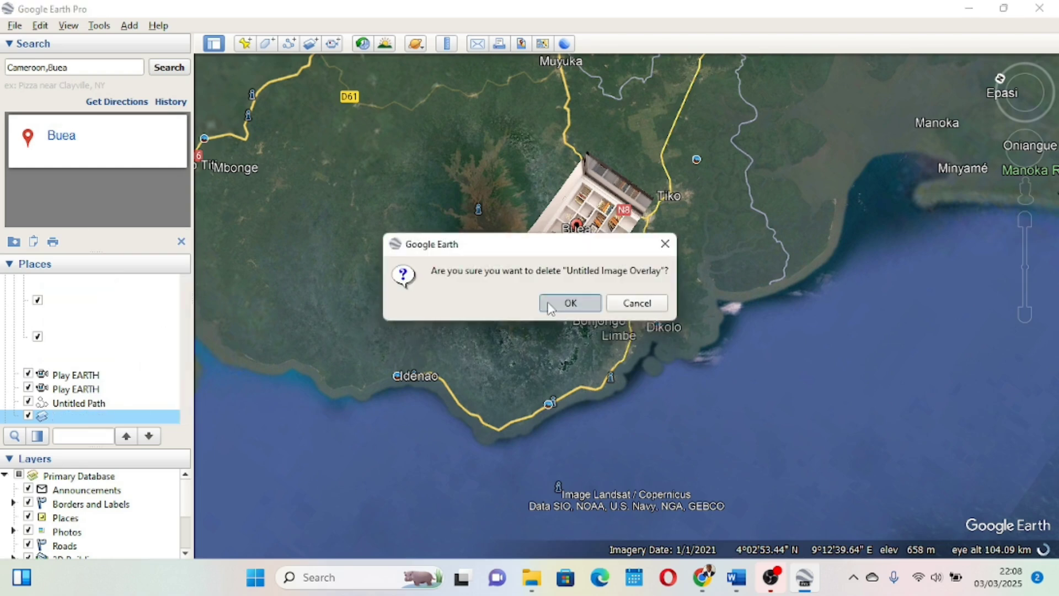
pyautogui.click(570, 303)
# Start recording a tour and rotate the view a full turn around Mount Cameroon and Buea, ending with north up
pyautogui.scroll(3, 397, 116)
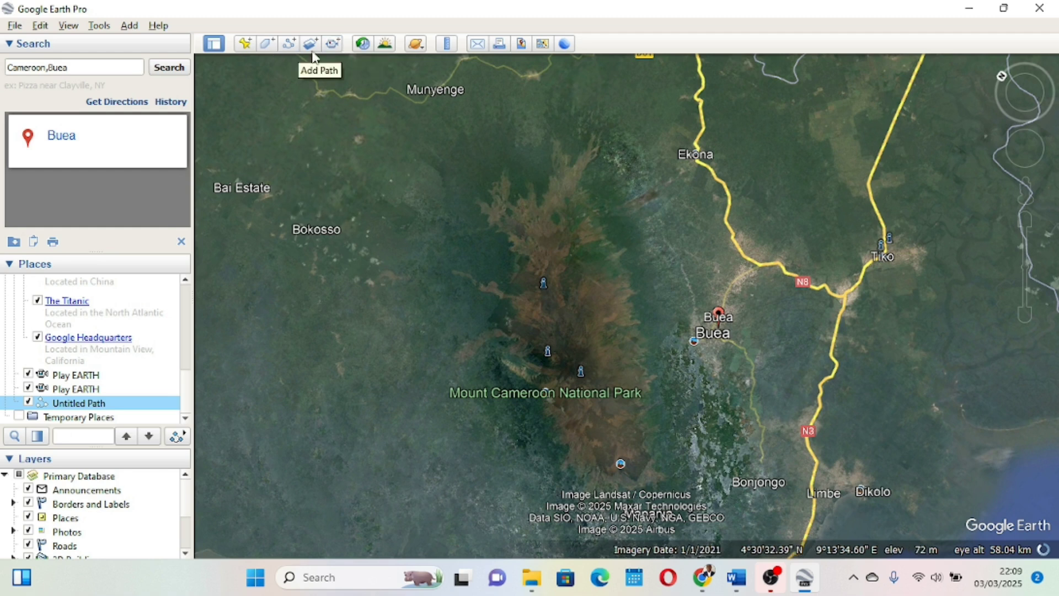
pyautogui.click(333, 46)
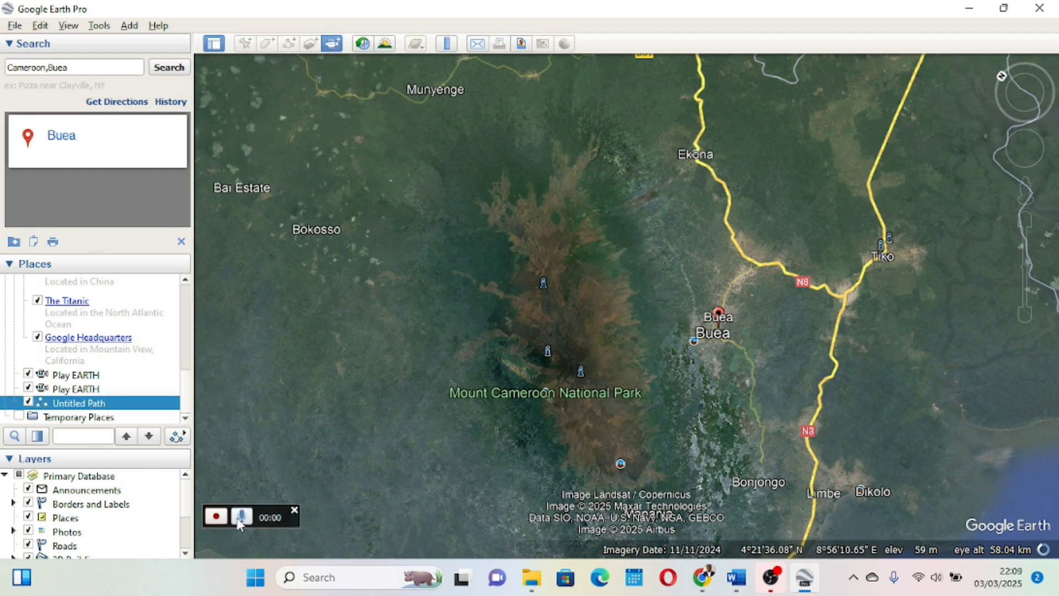
pyautogui.click(216, 518)
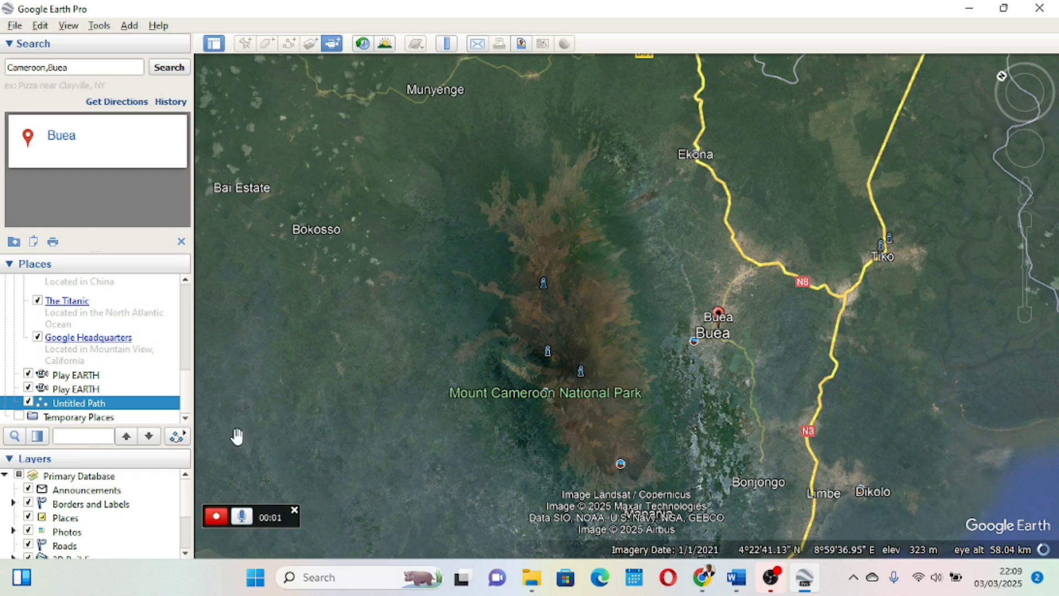
pyautogui.hotkey('shift', 'Left')
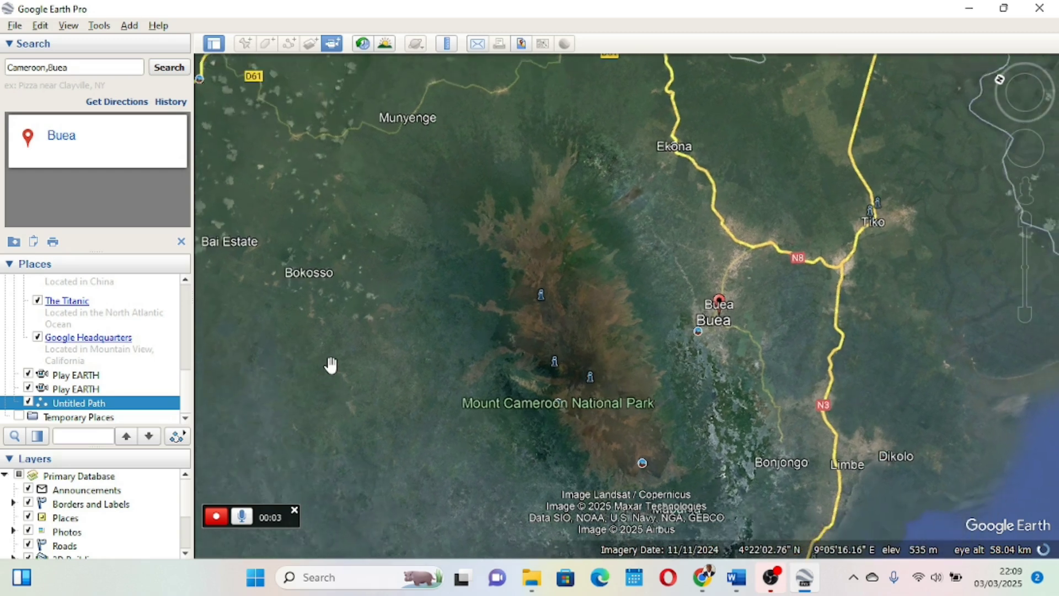
pyautogui.hotkey('shift', 'Left')
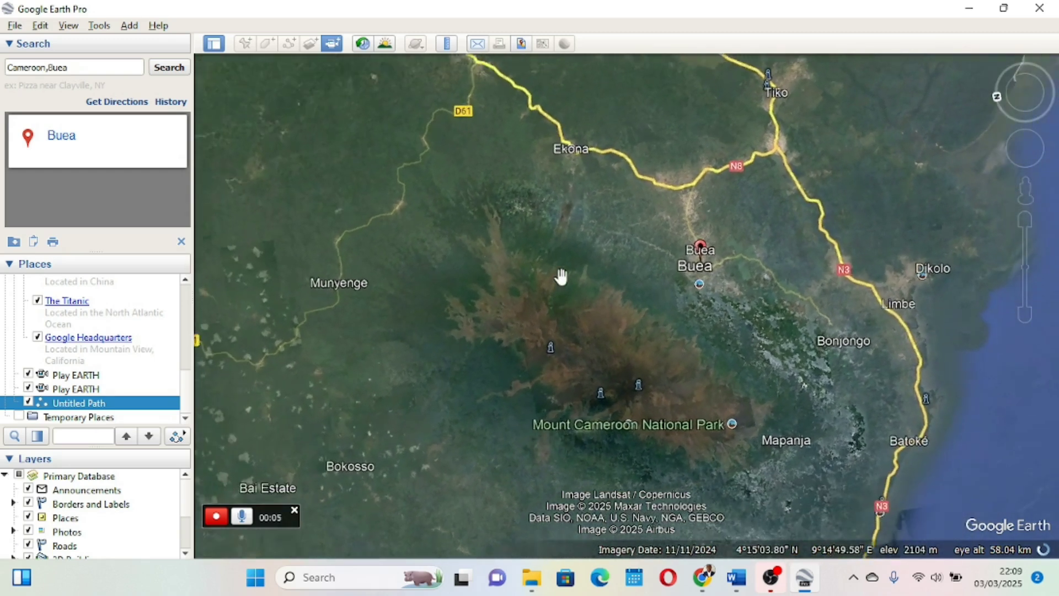
pyautogui.hotkey('shift', 'Left')
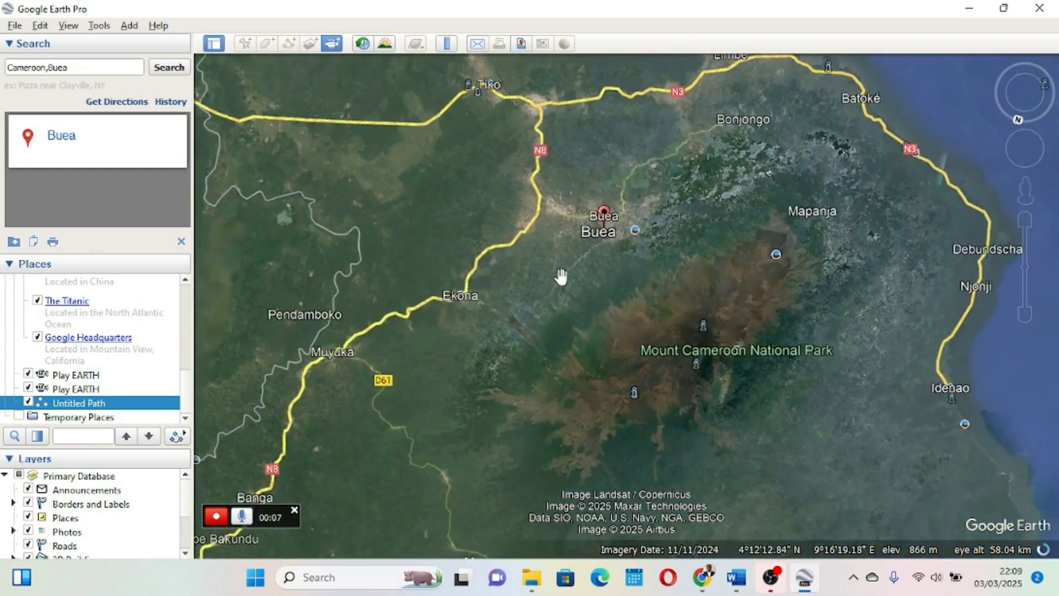
pyautogui.hotkey('shift', 'Left')
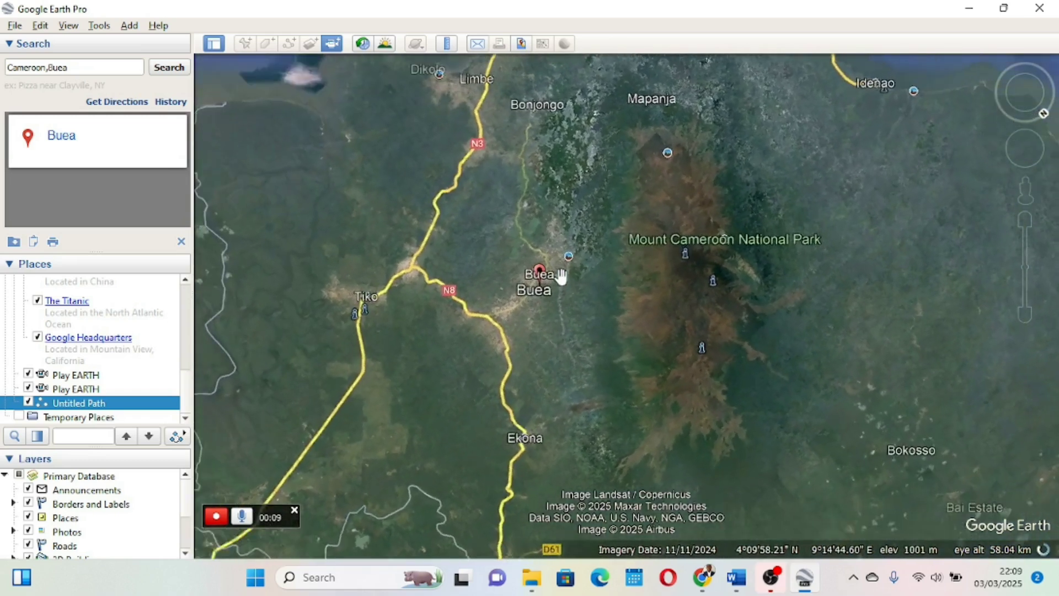
pyautogui.hotkey('shift', 'Left')
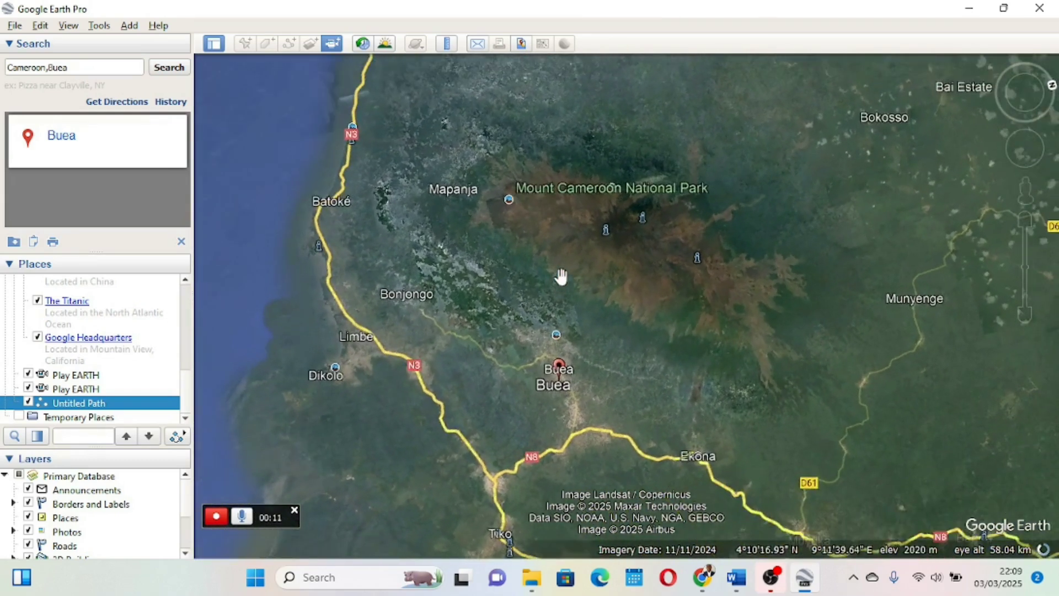
pyautogui.hotkey('shift', 'Left')
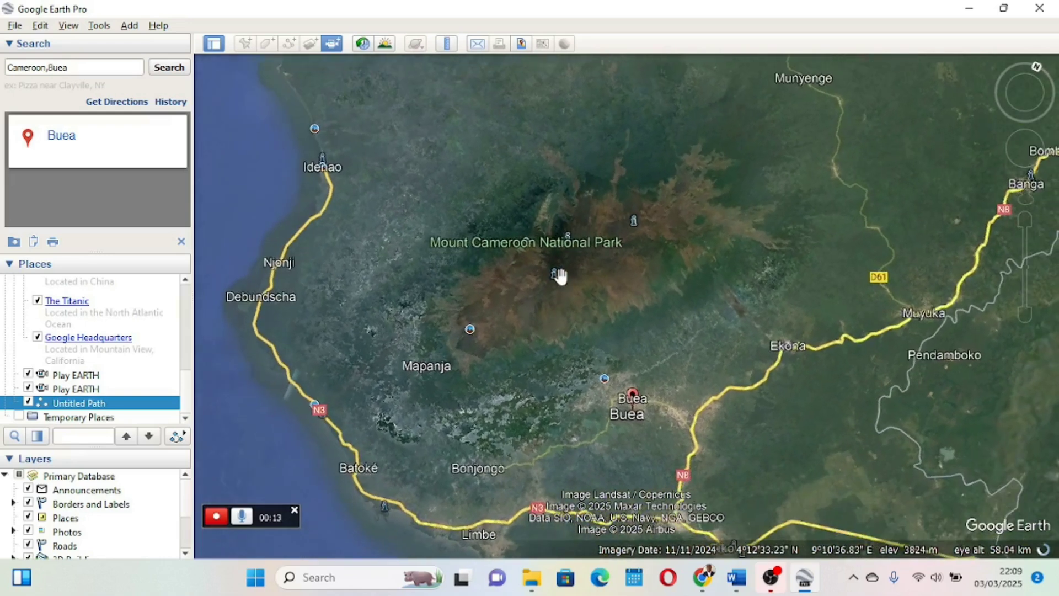
pyautogui.hotkey('shift', 'Left')
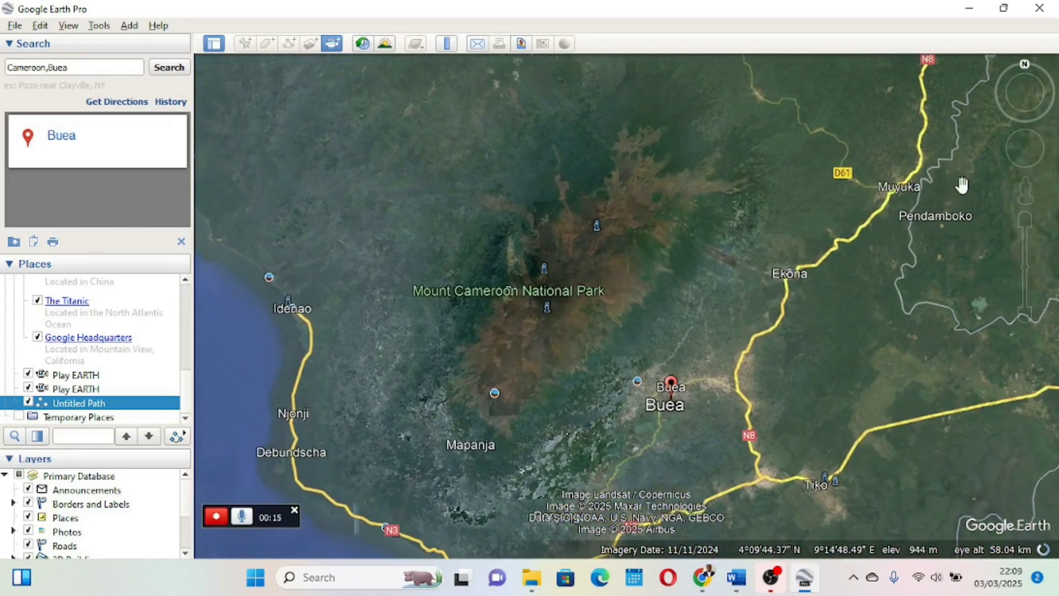
# Drop into ground-level view on the Mount Cameroon summit area, and stop the tour recording
pyautogui.moveTo(1026, 201); pyautogui.dragTo(869, 275)
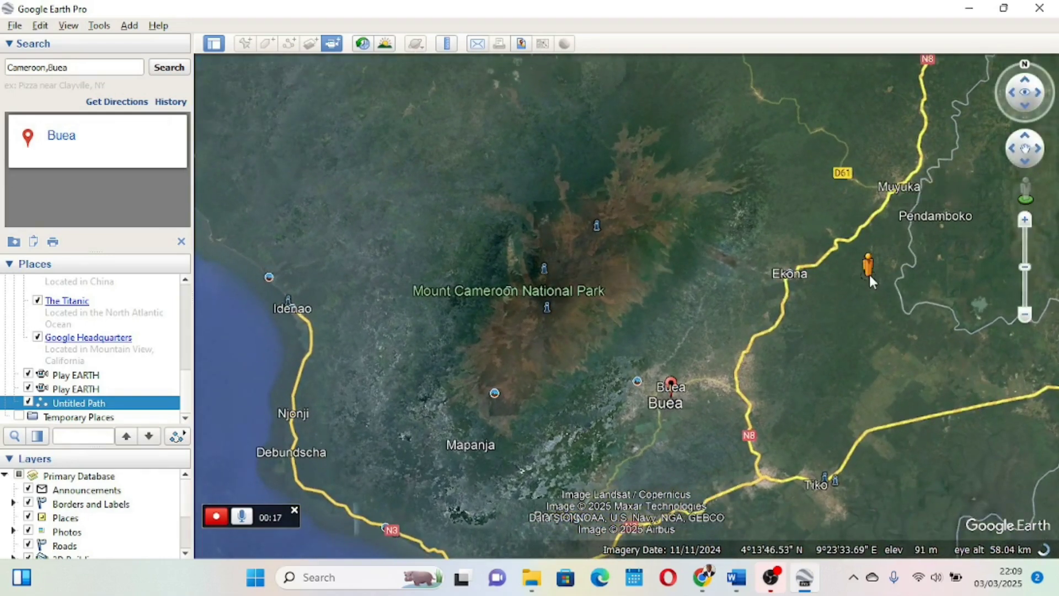
pyautogui.moveTo(534, 308); pyautogui.dragTo(534, 307)
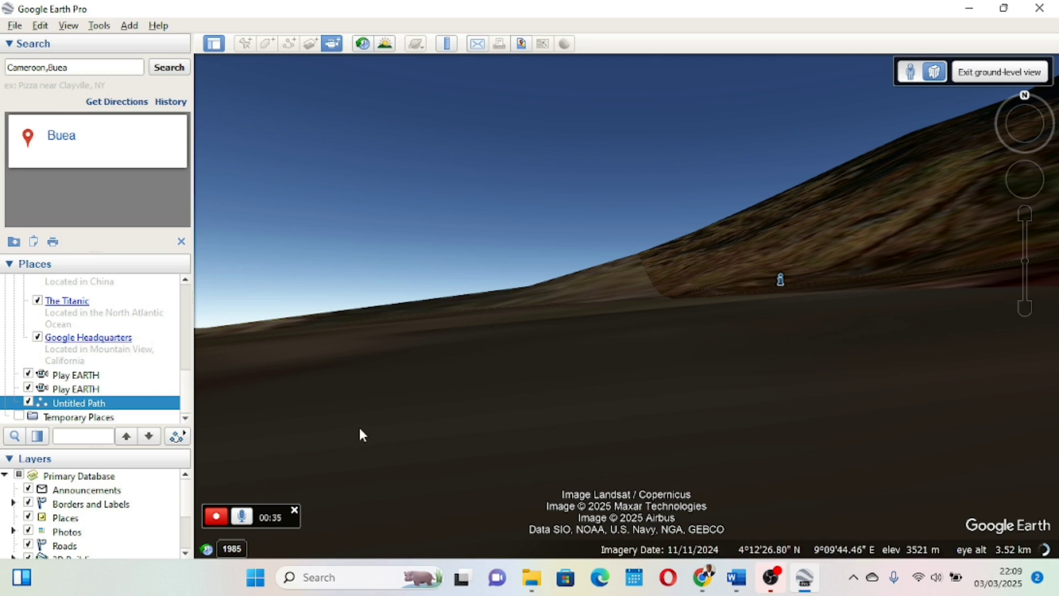
pyautogui.click(217, 519)
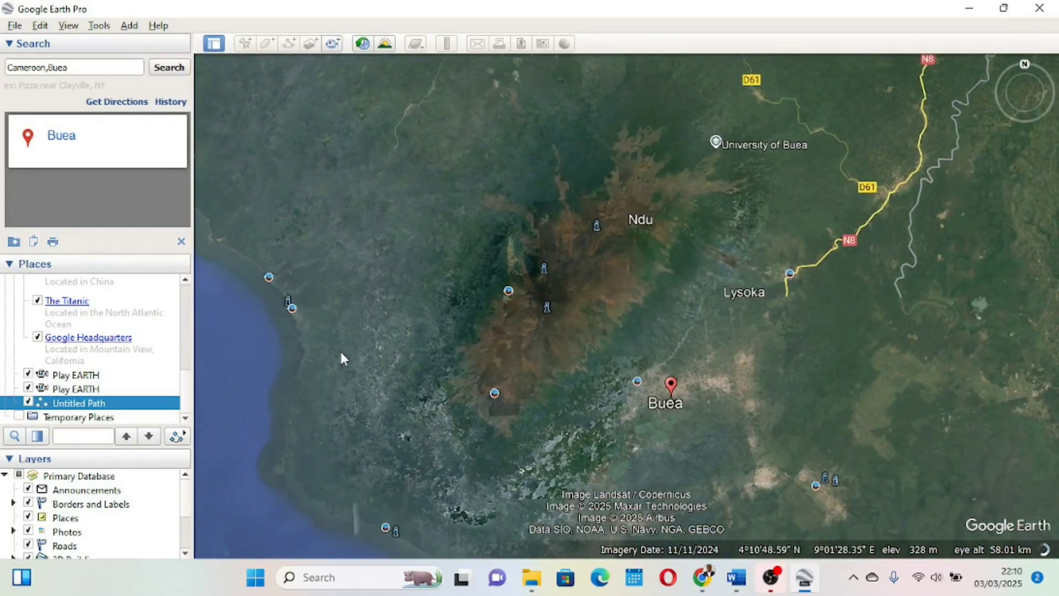
# Pause the recorded tour's playback, save the tour under the author's first name followed by "Tour", and close the tour player
pyautogui.moveTo(363, 345)
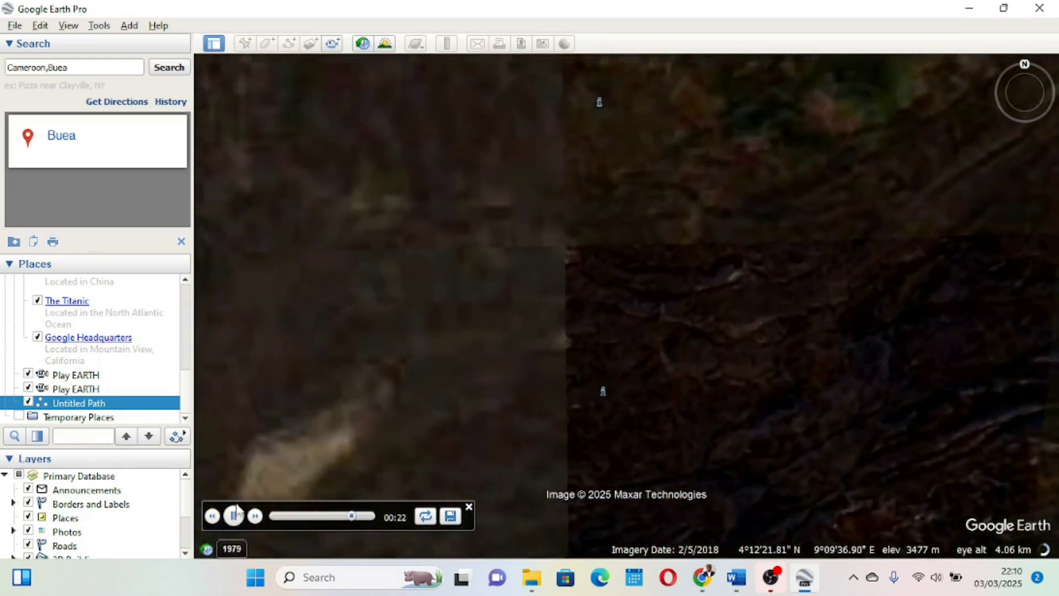
pyautogui.click(234, 514)
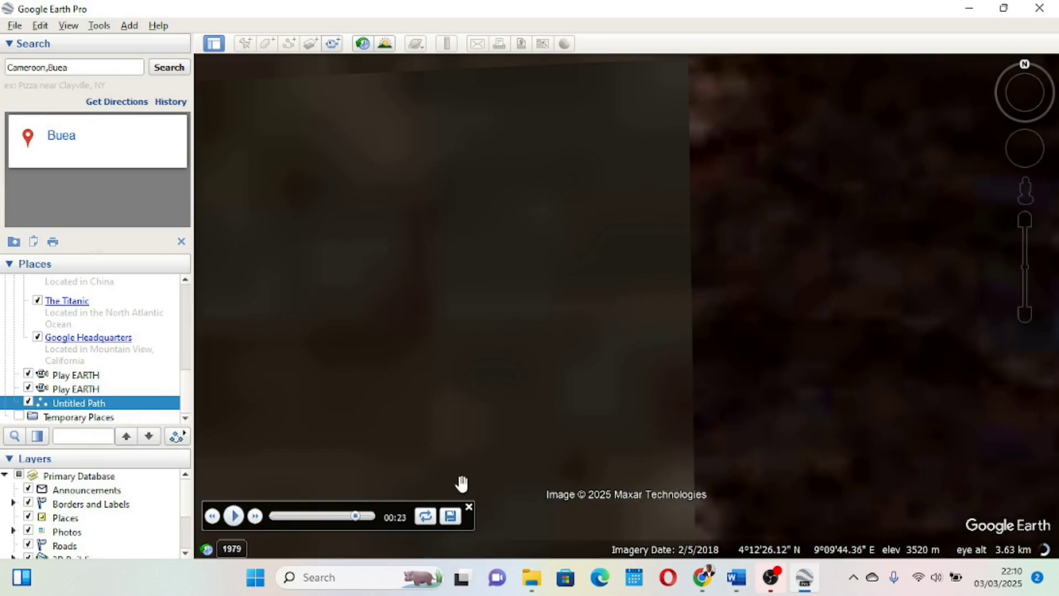
pyautogui.click(455, 522)
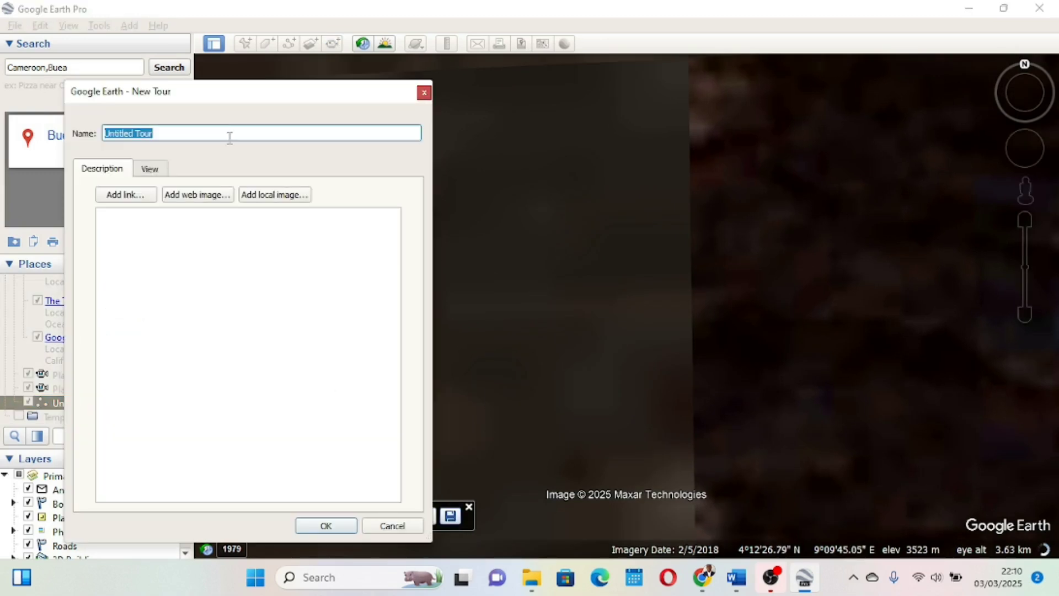
pyautogui.press('BackSpace')
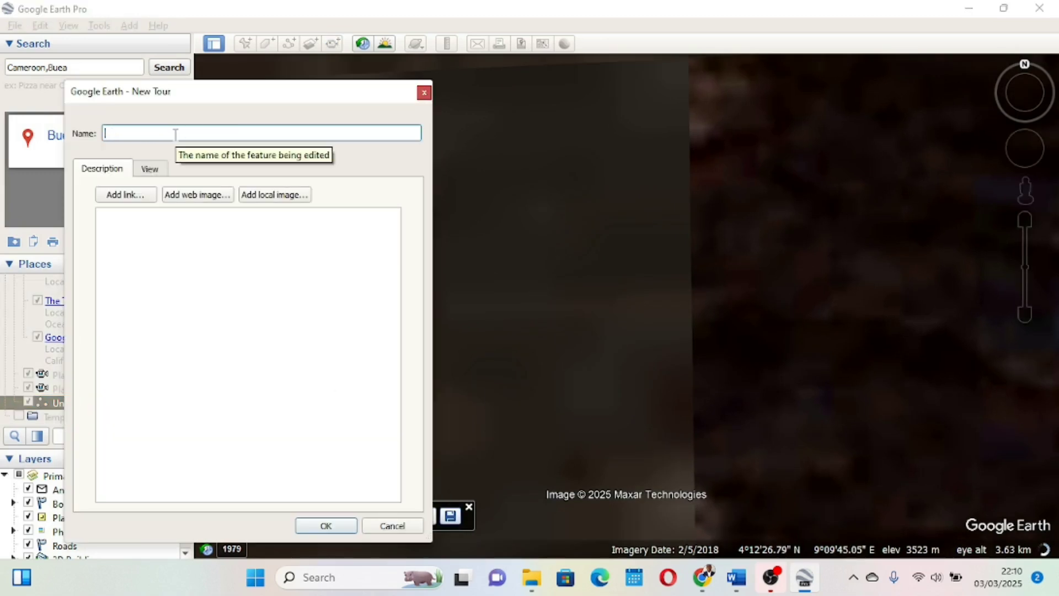
pyautogui.click(326, 526)
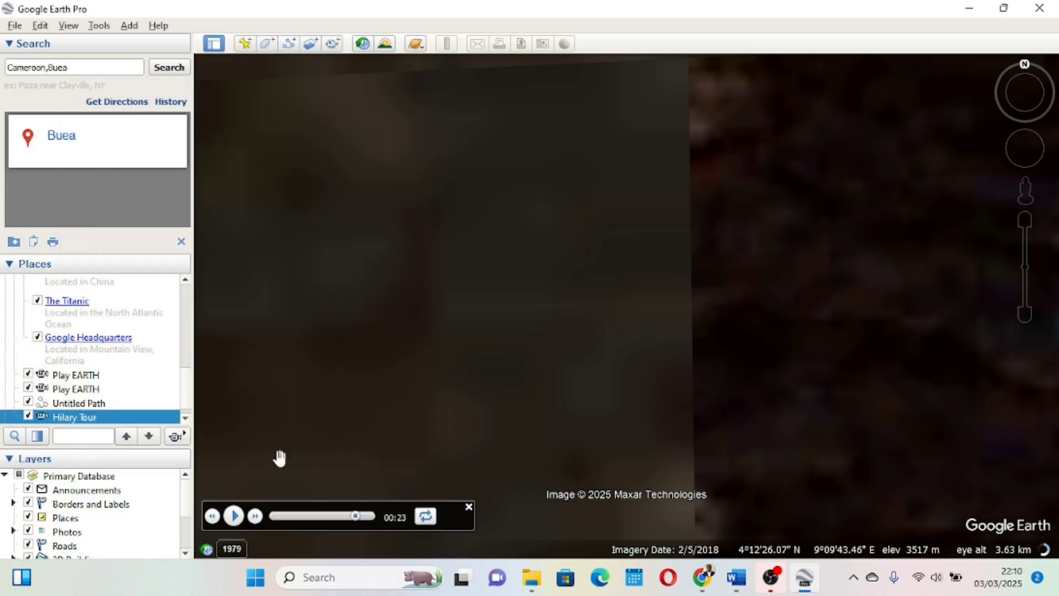
pyautogui.click(469, 506)
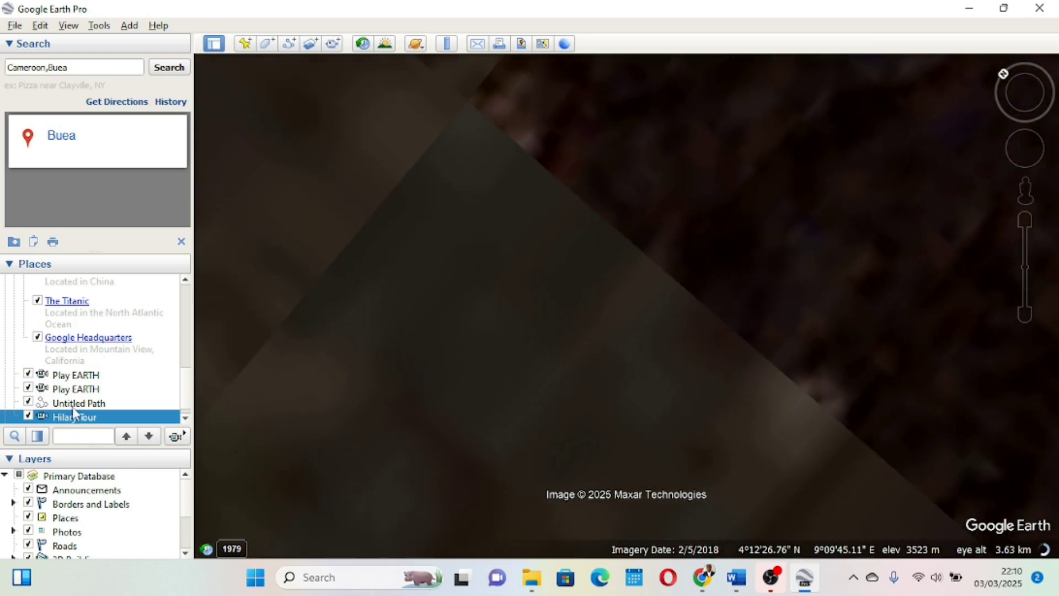
# Play the newly saved tour from the saved places and pause it about 4 seconds in
pyautogui.click(28, 417)
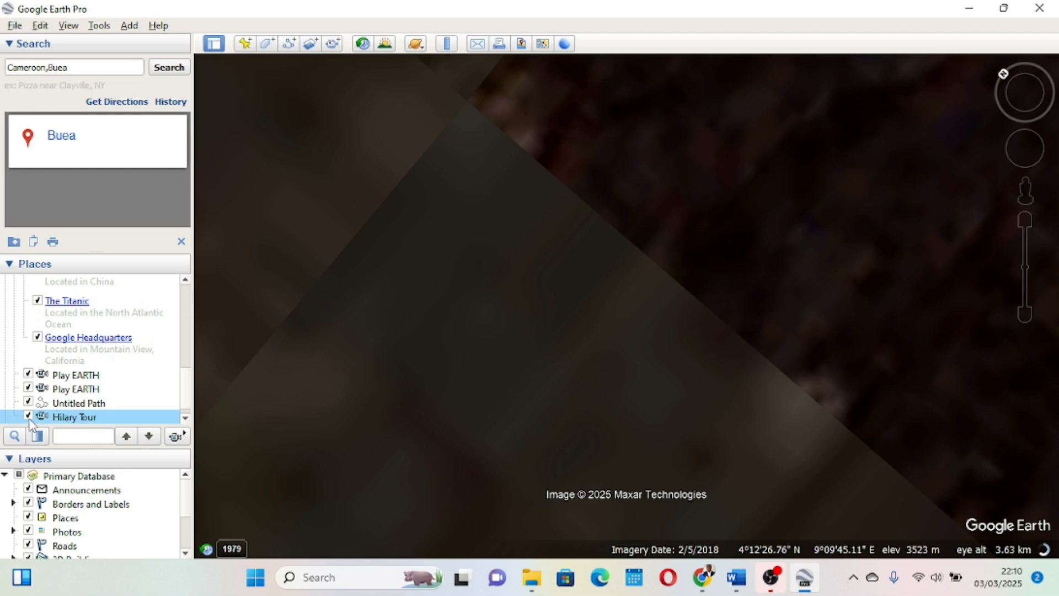
pyautogui.doubleClick(58, 417)
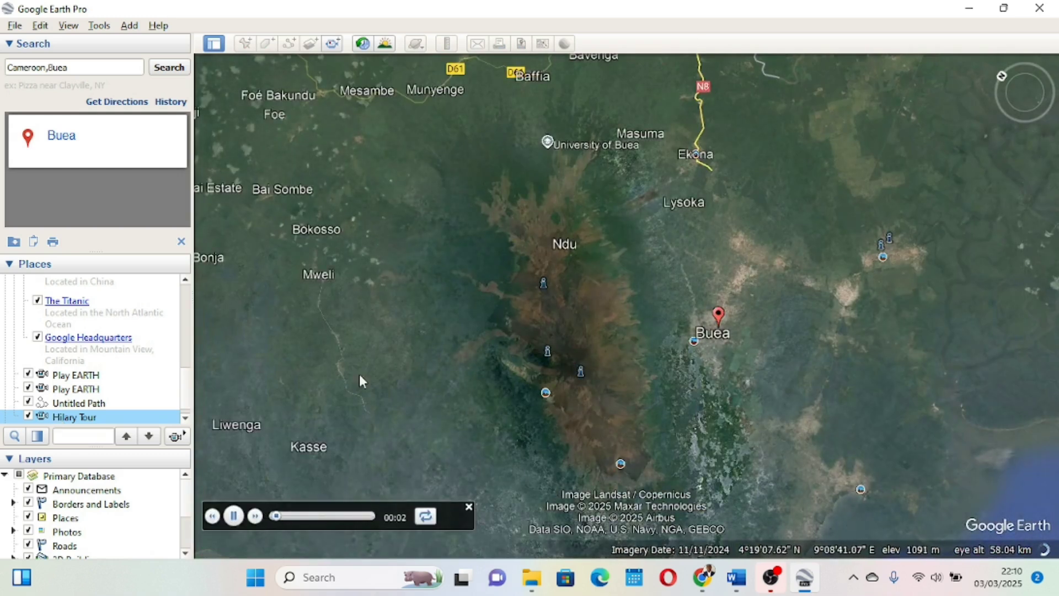
pyautogui.click(234, 516)
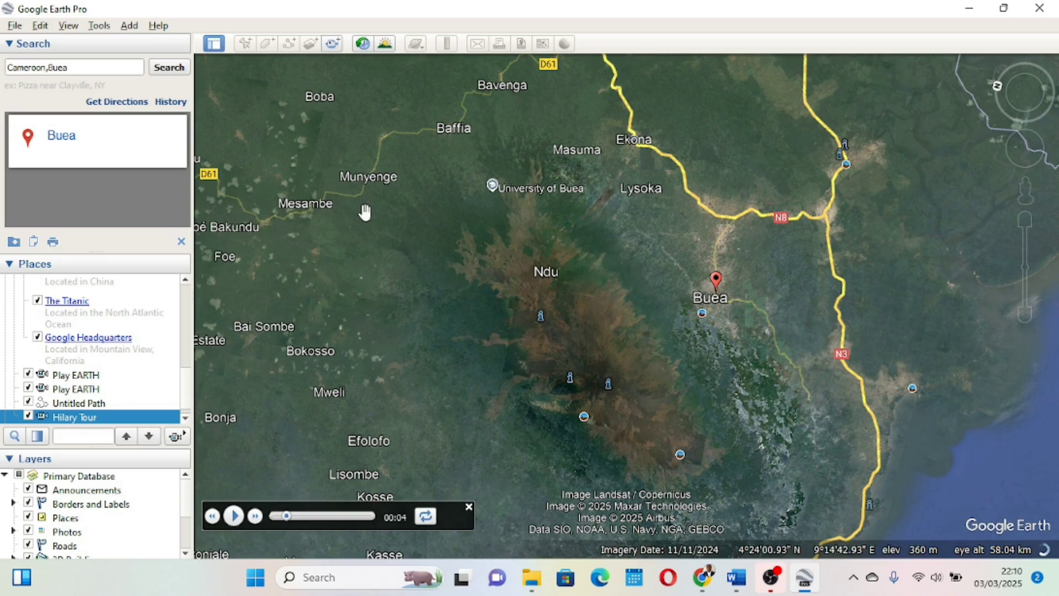
# Search for "Cameroon,Buea,Pala Pala Field" and try to drop into street-level view beside the field
pyautogui.click(80, 69)
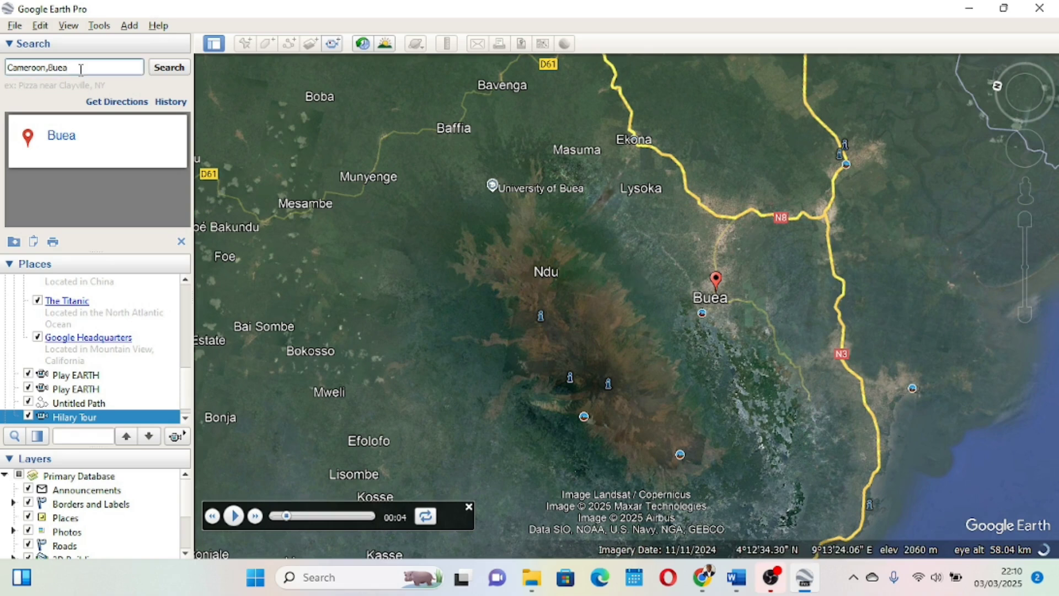
pyautogui.write(',Pala')
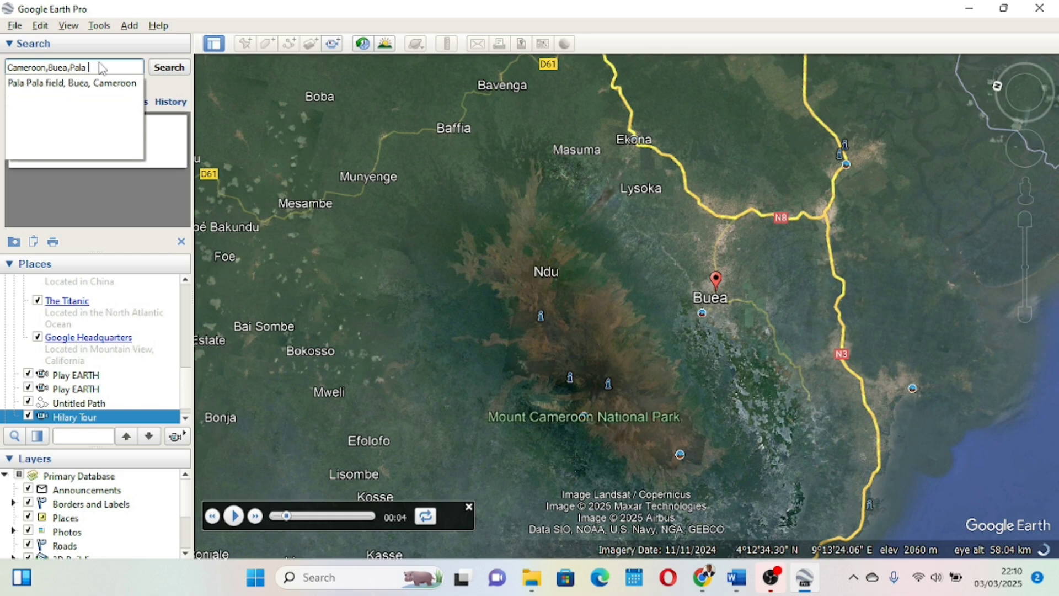
pyautogui.write(' Pala Field')
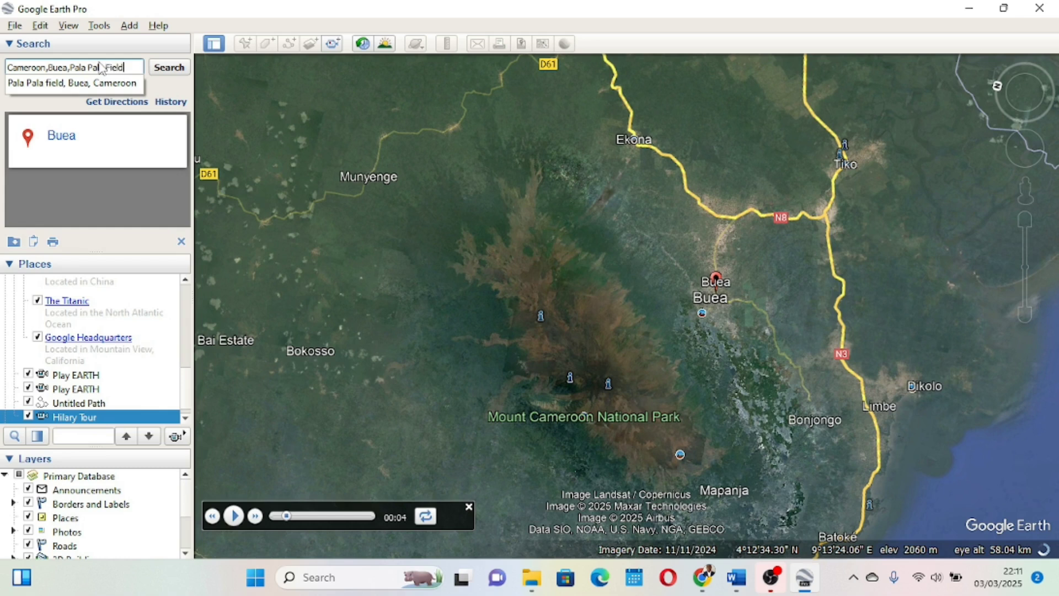
pyautogui.press('Return')
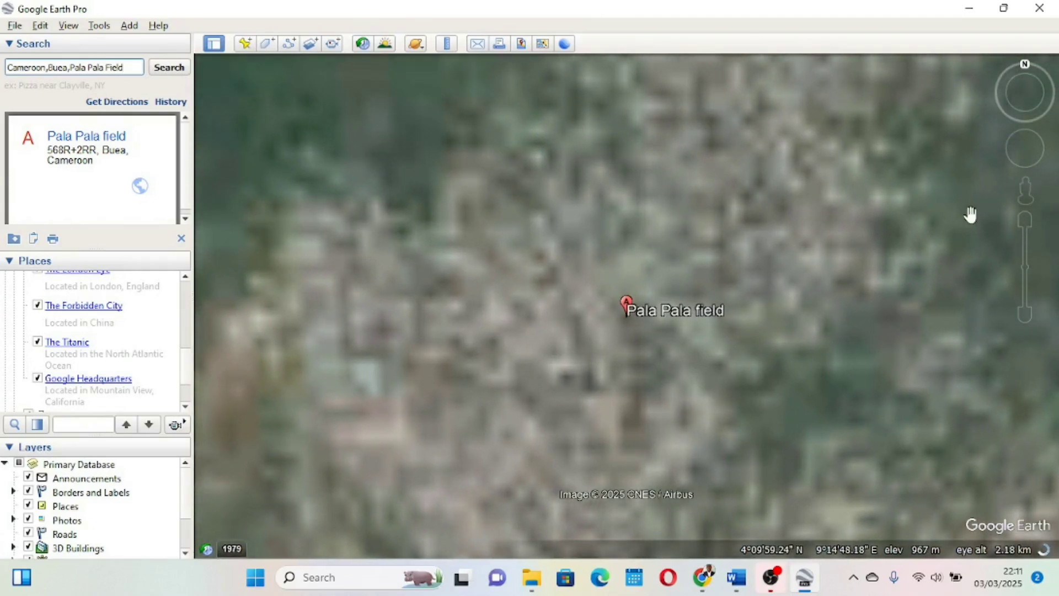
pyautogui.moveTo(1025, 192); pyautogui.dragTo(647, 313)
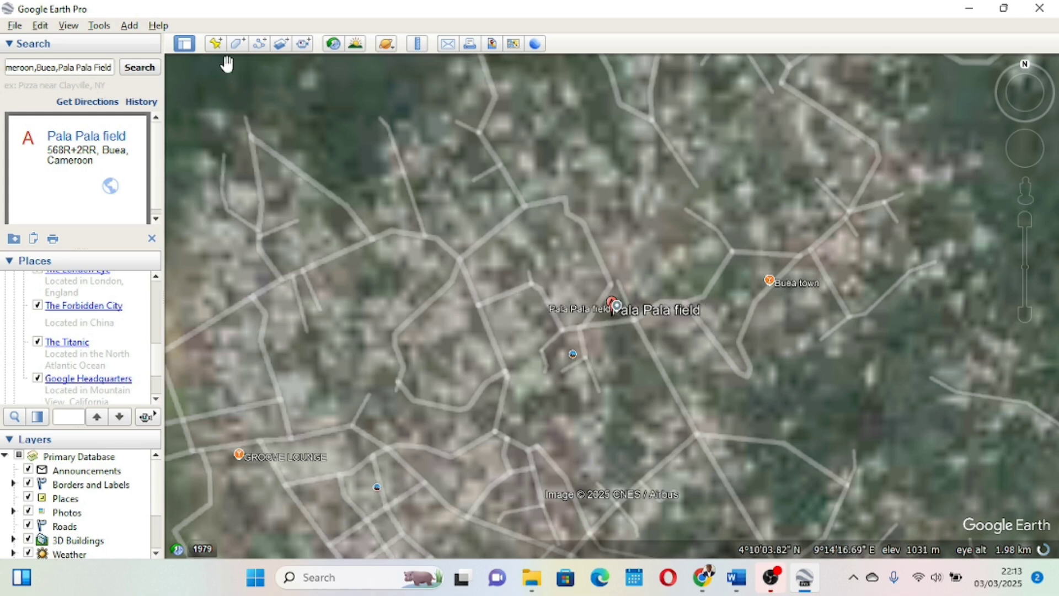
# Add a new placemark, try it at Buea town, and move it back onto Pala Pala field
pyautogui.click(216, 44)
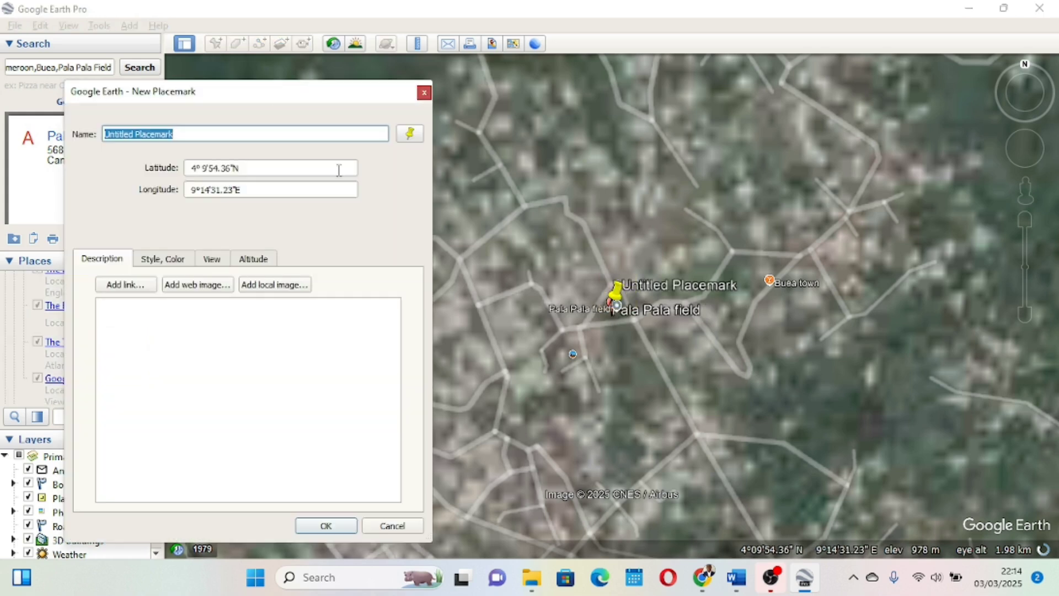
pyautogui.click(658, 249)
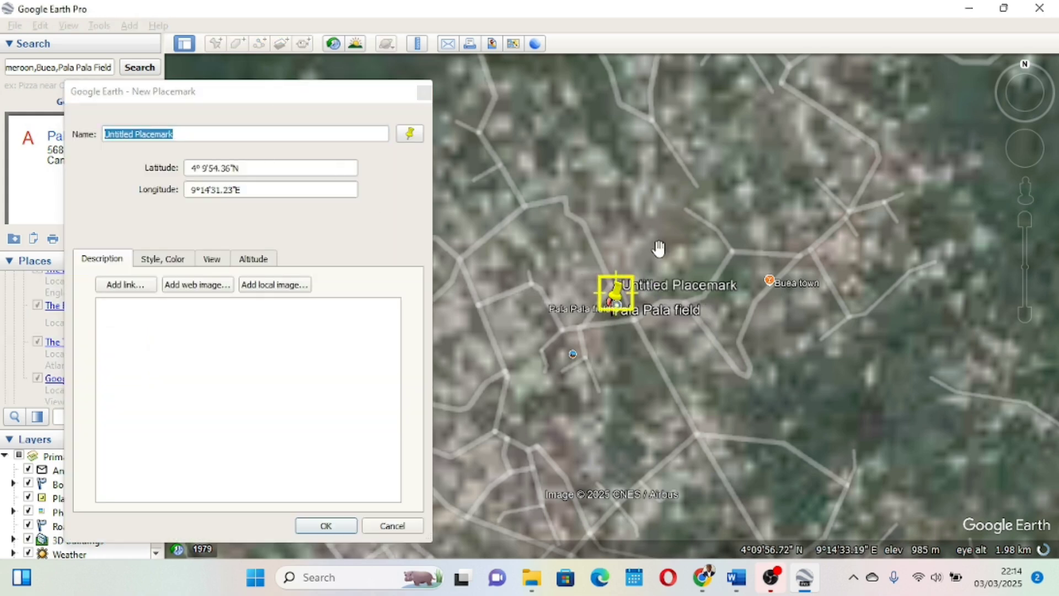
pyautogui.moveTo(627, 296); pyautogui.dragTo(764, 219)
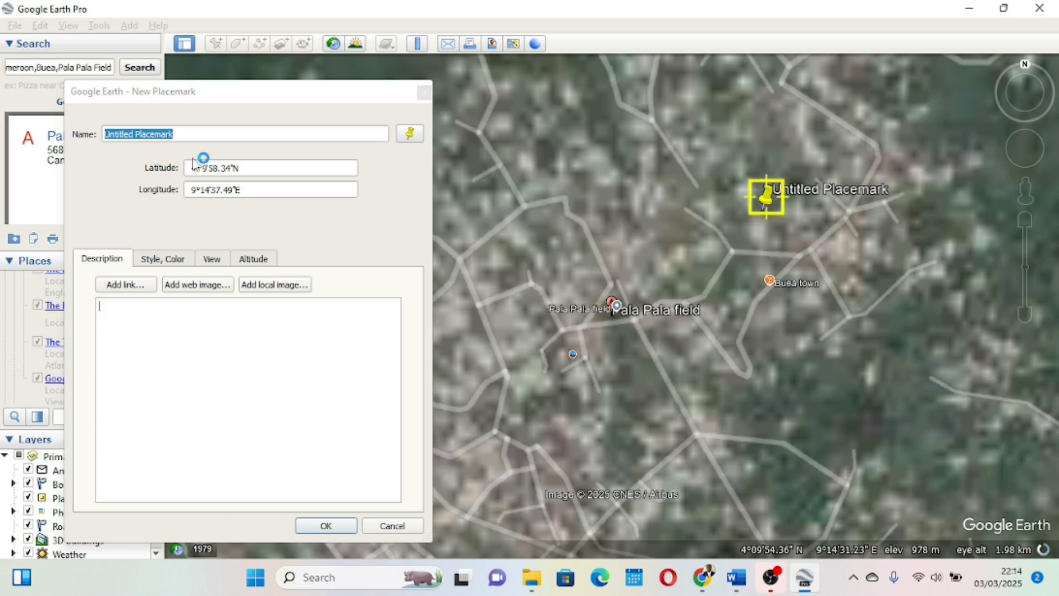
pyautogui.moveTo(770, 203); pyautogui.dragTo(766, 276)
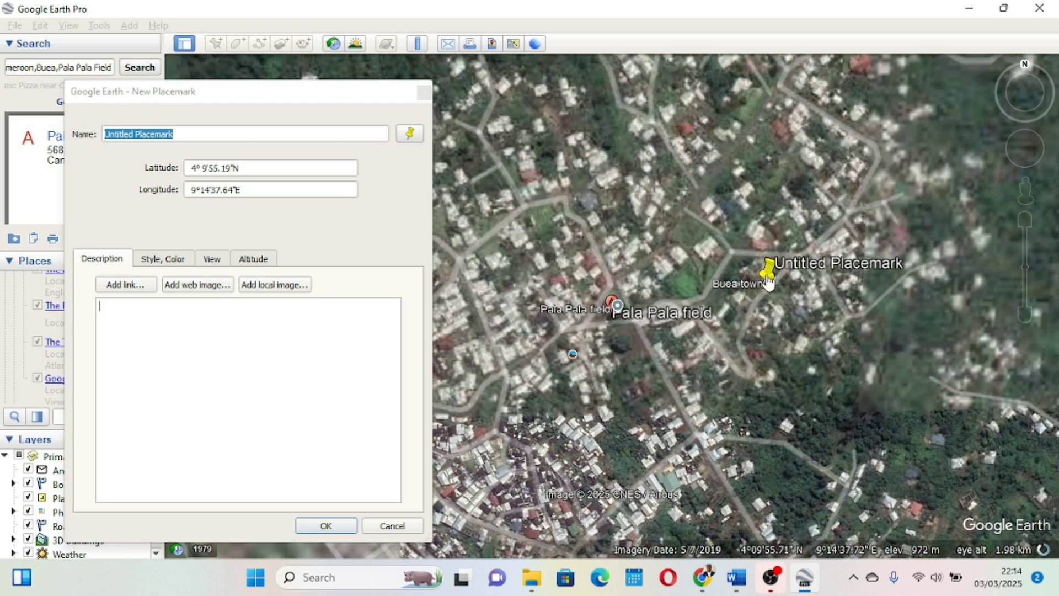
pyautogui.moveTo(765, 295); pyautogui.dragTo(724, 378, button='right')
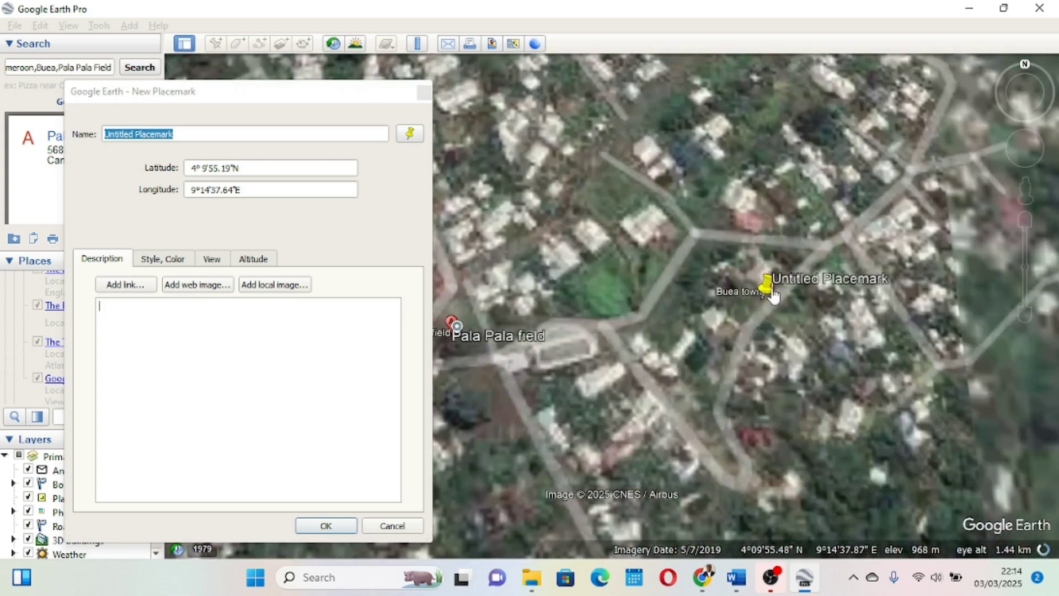
pyautogui.moveTo(772, 295); pyautogui.dragTo(455, 349)
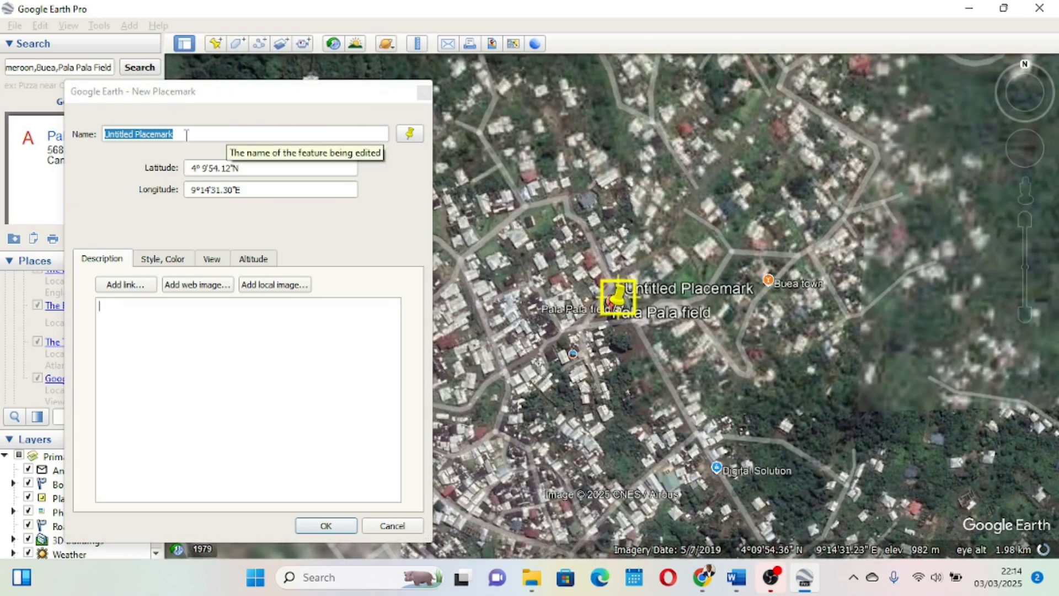
# Name the new placemark BUEA and move it just east of Buea town
pyautogui.click(187, 134)
pyautogui.press('BackSpace')
pyautogui.press('BackSpace')
pyautogui.press('BackSpace')
pyautogui.press('BackSpace')
pyautogui.press('BackSpace')
pyautogui.press('BackSpace')
pyautogui.press('BackSpace')
pyautogui.press('BackSpace')
pyautogui.press('BackSpace')
pyautogui.press('BackSpace')
pyautogui.press('BackSpace')
pyautogui.press('BackSpace')
pyautogui.press('BackSpace')
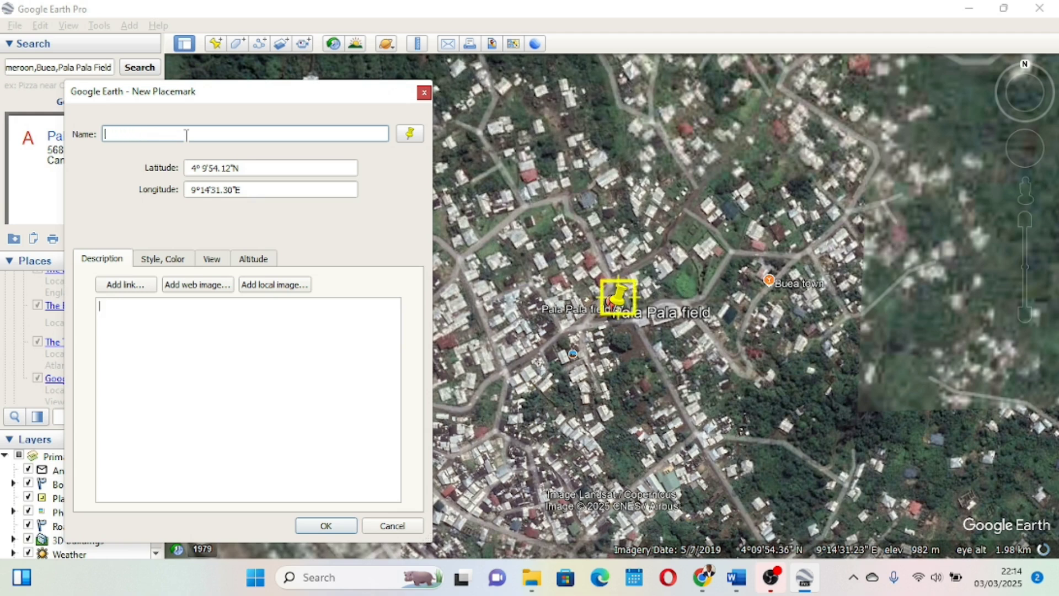
pyautogui.write('BUEA')
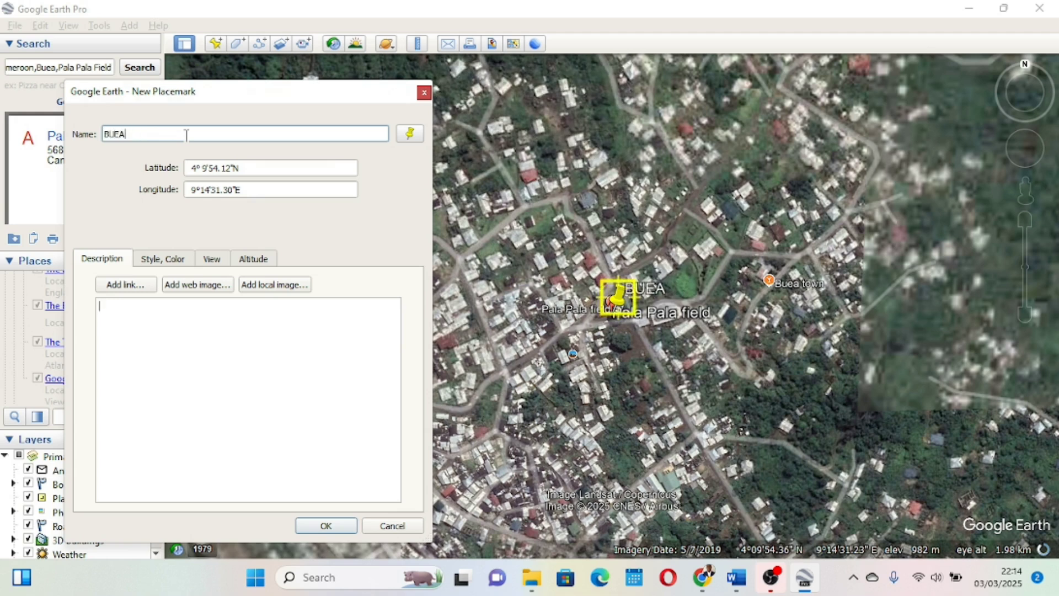
pyautogui.moveTo(619, 303); pyautogui.dragTo(849, 298)
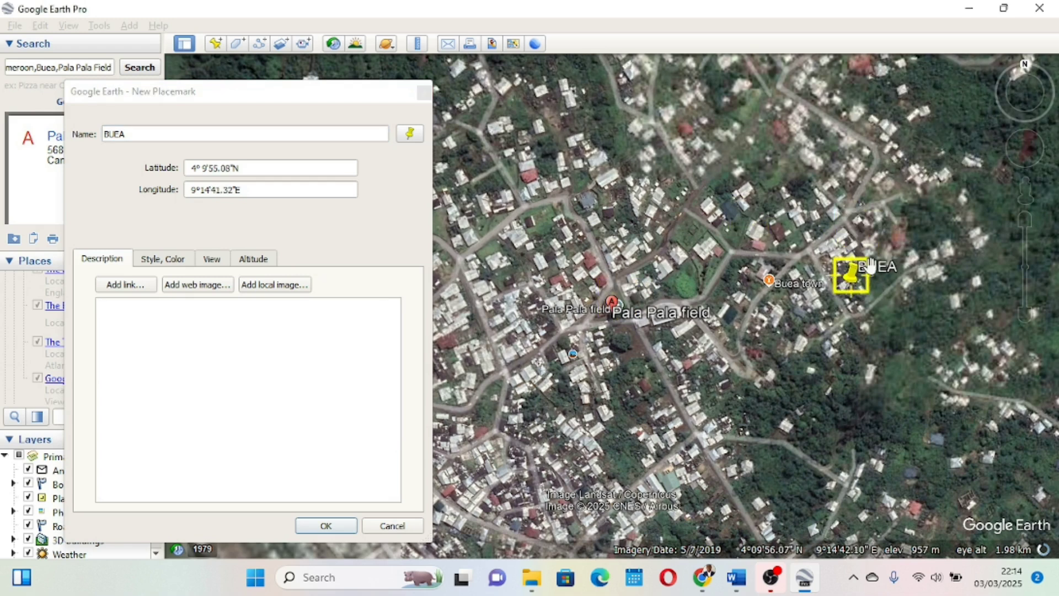
# Try the blue bus icon for the BUEA placemark
pyautogui.click(409, 133)
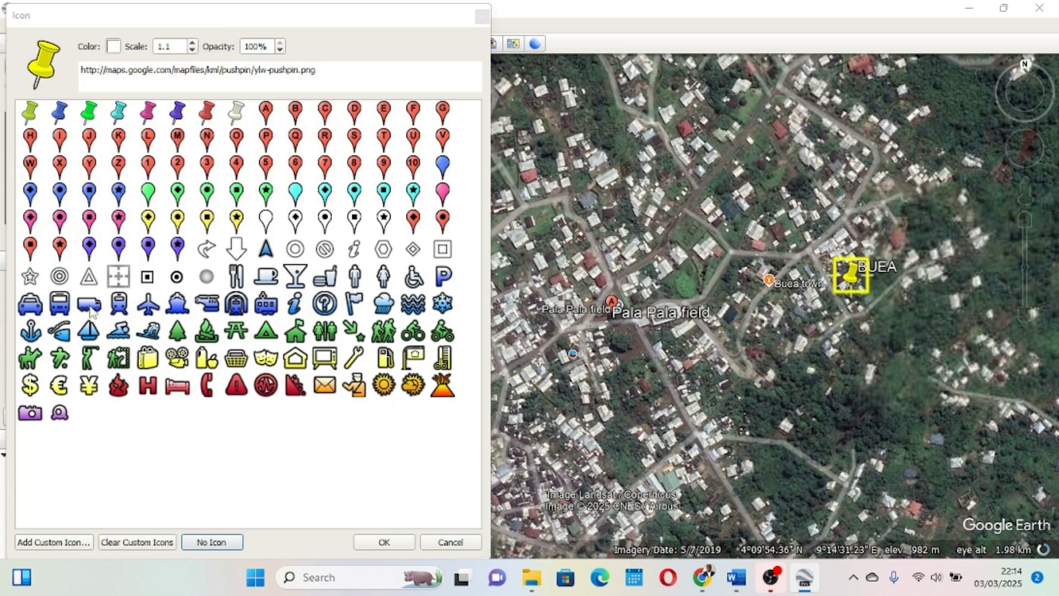
pyautogui.click(55, 308)
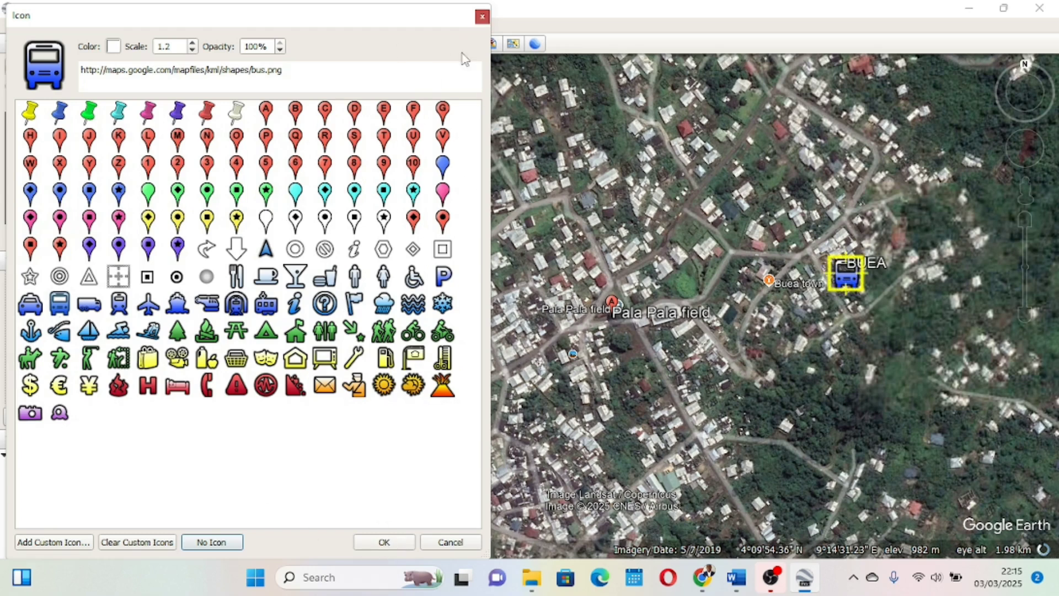
pyautogui.click(482, 17)
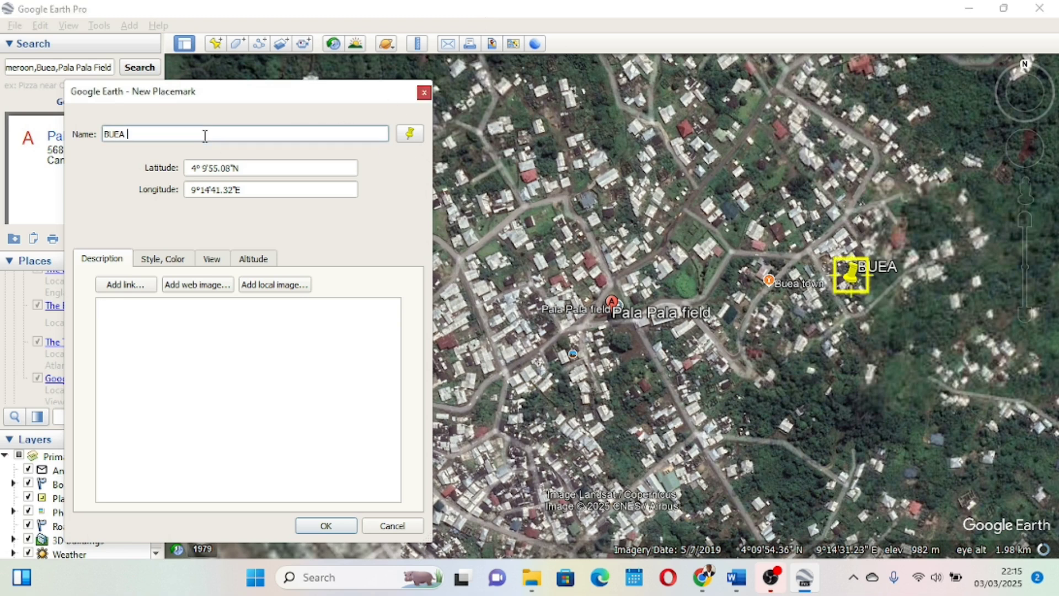
# Change the placemark's name to BUEA CAR WASH and save the placemark
pyautogui.write('WASH')
pyautogui.press('Tab')
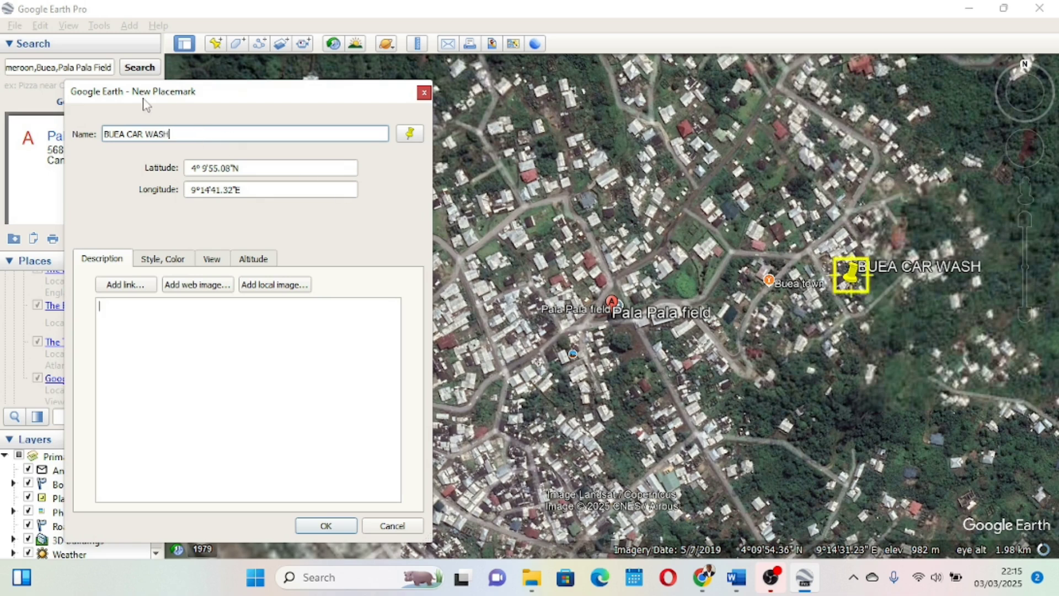
pyautogui.click(326, 525)
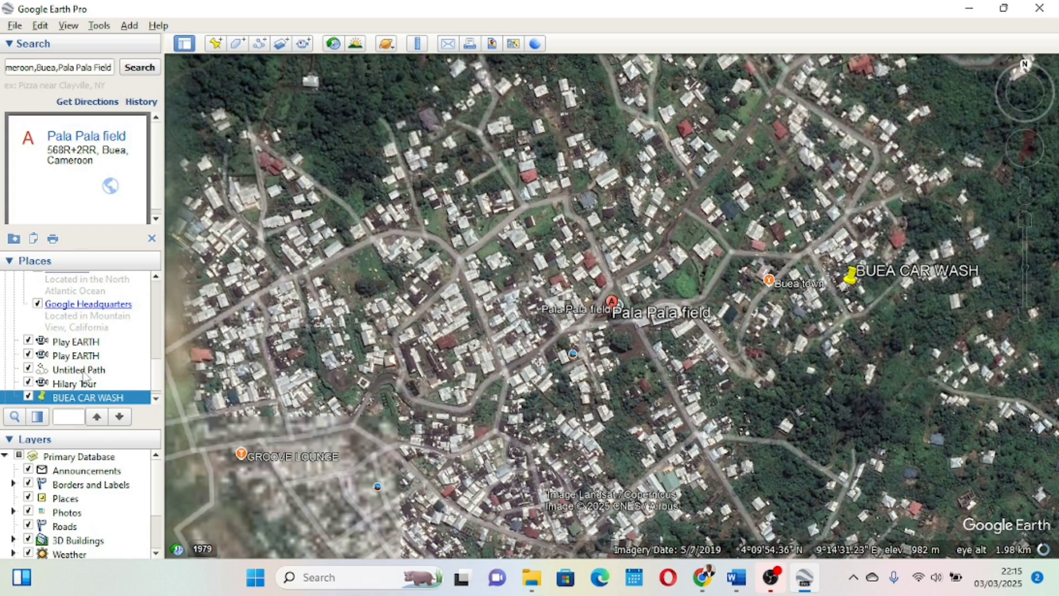
# Replay the saved tour briefly, and fly back to the BUEA CAR WASH placemark
pyautogui.scroll(-1, 83, 381)
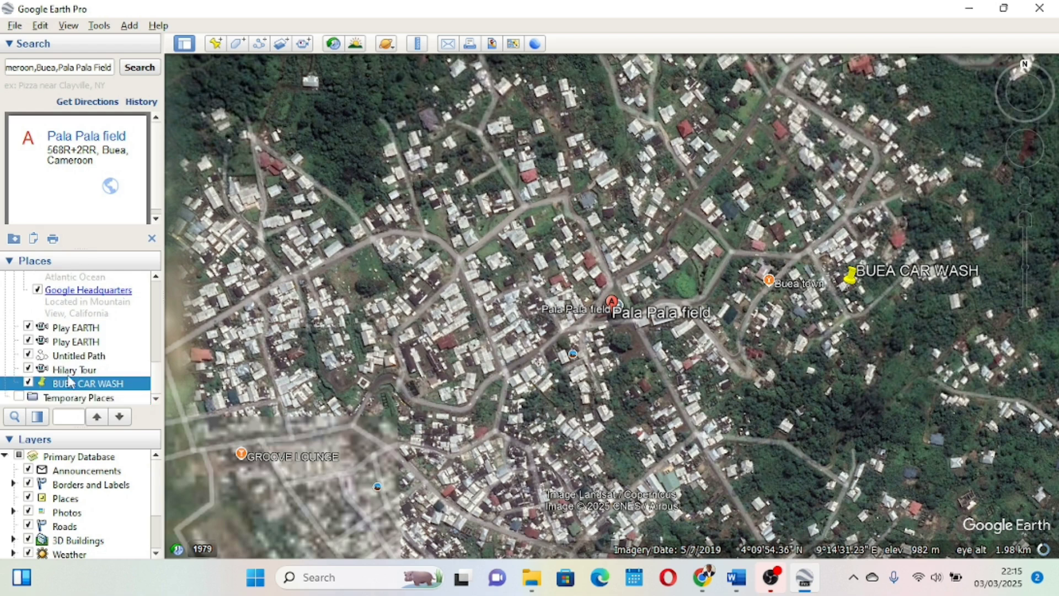
pyautogui.doubleClick(61, 372)
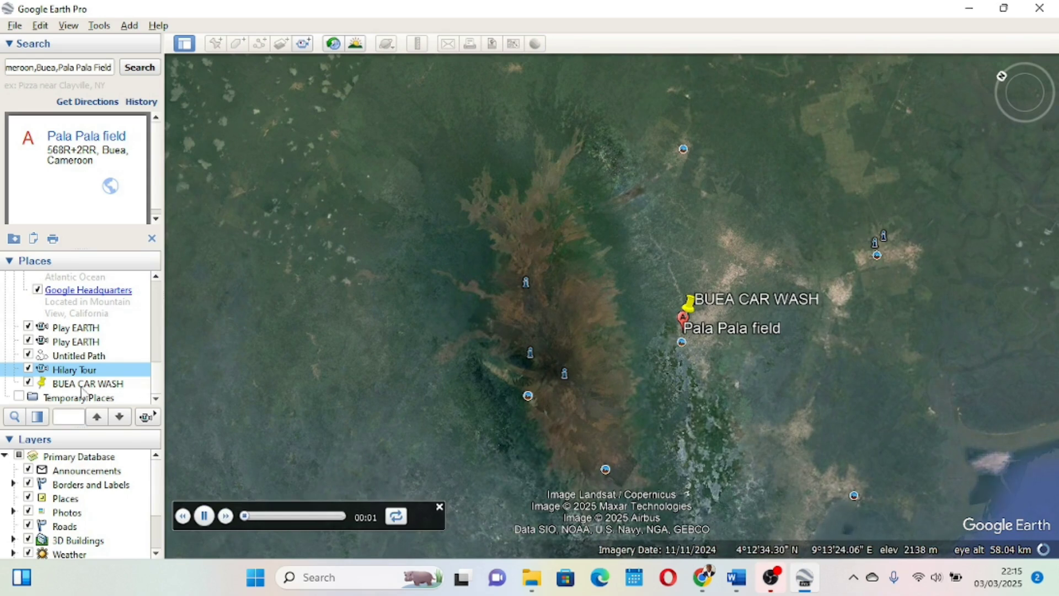
pyautogui.click(64, 385)
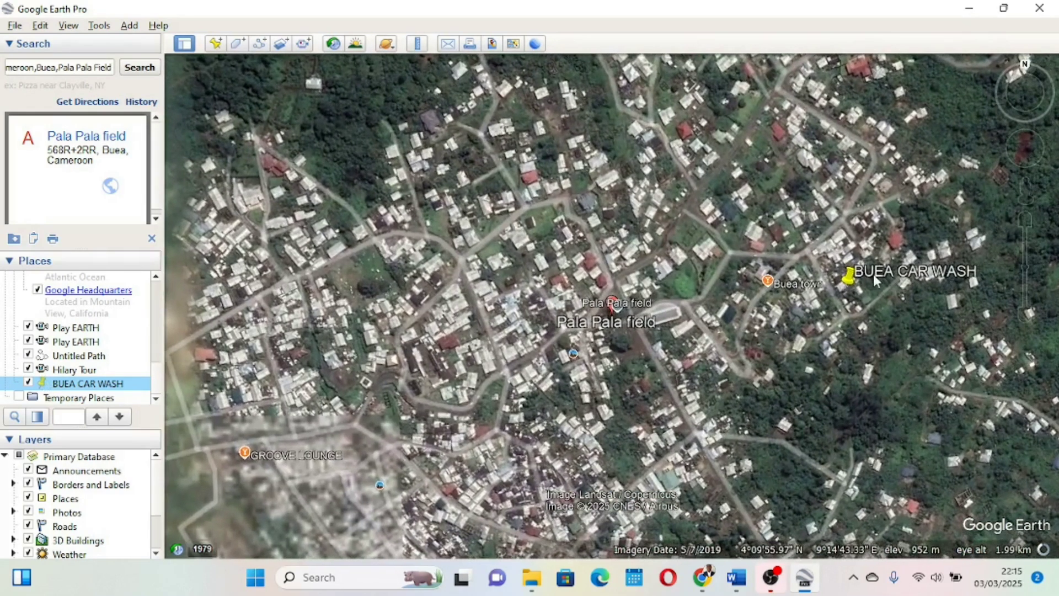
# Add a photo overlay at the BUEA CAR WASH view using the desktop image Designer (2).png, keeping the default name
pyautogui.rightClick(86, 384)
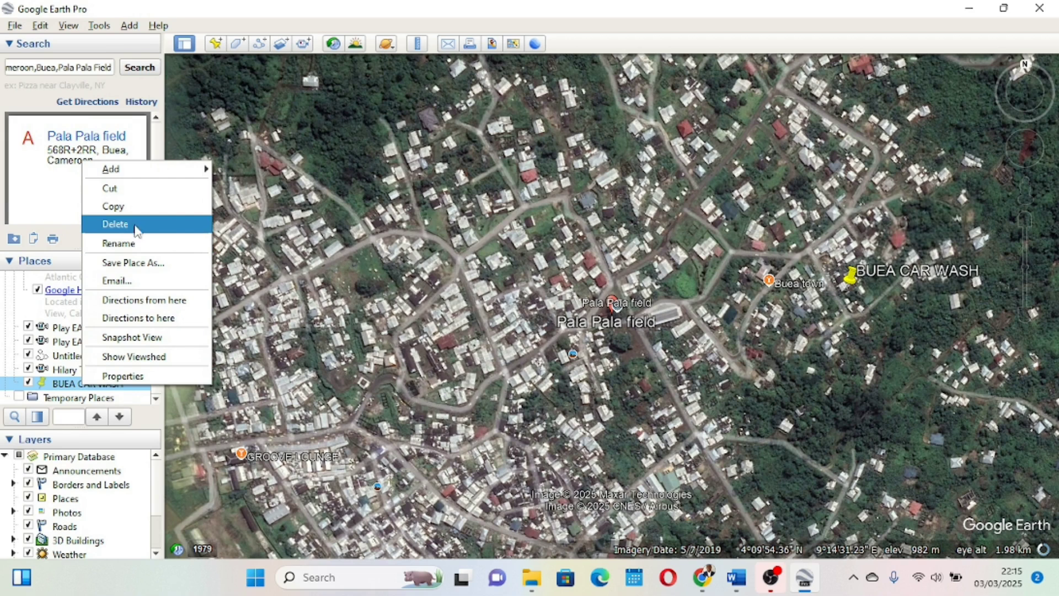
pyautogui.moveTo(123, 175)
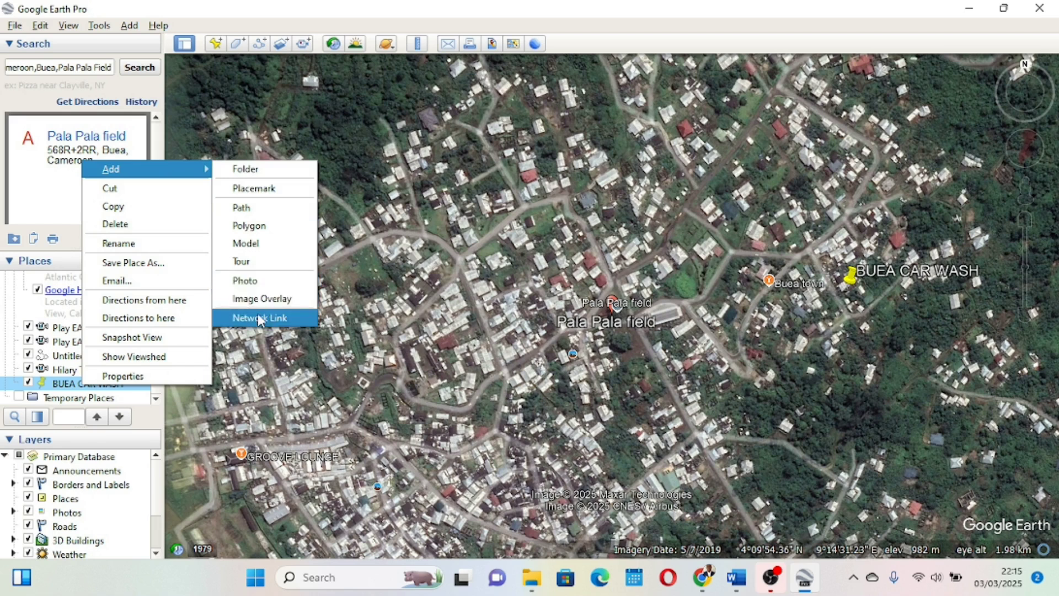
pyautogui.click(260, 281)
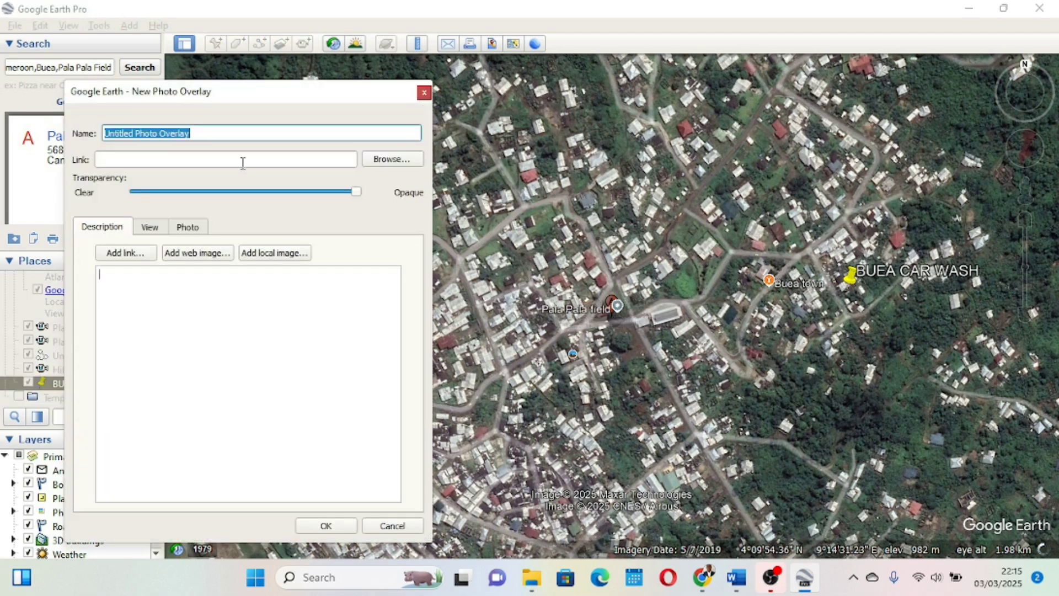
pyautogui.click(378, 160)
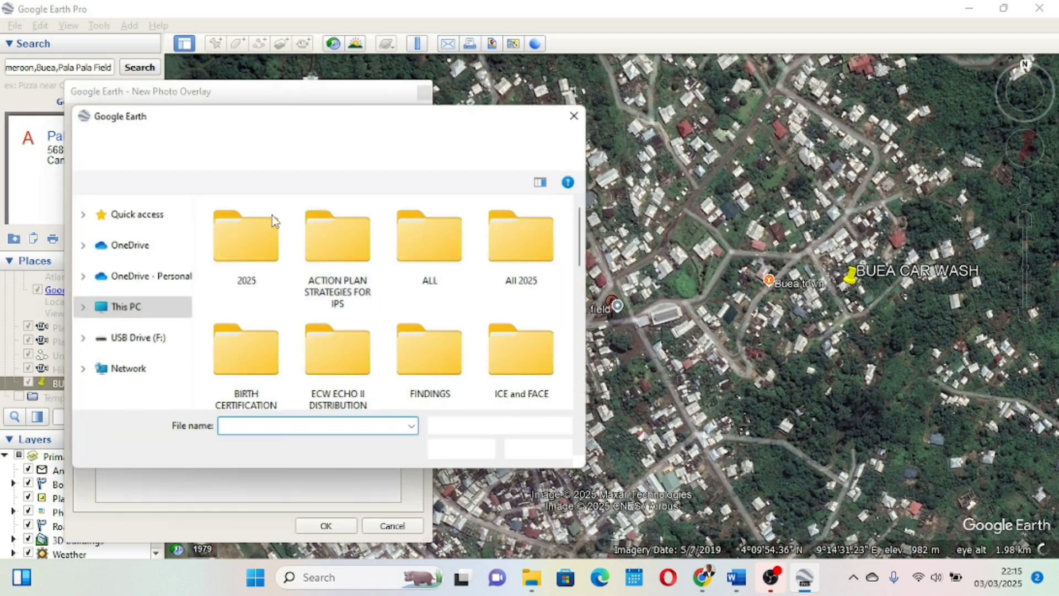
pyautogui.scroll(-10, 333, 319)
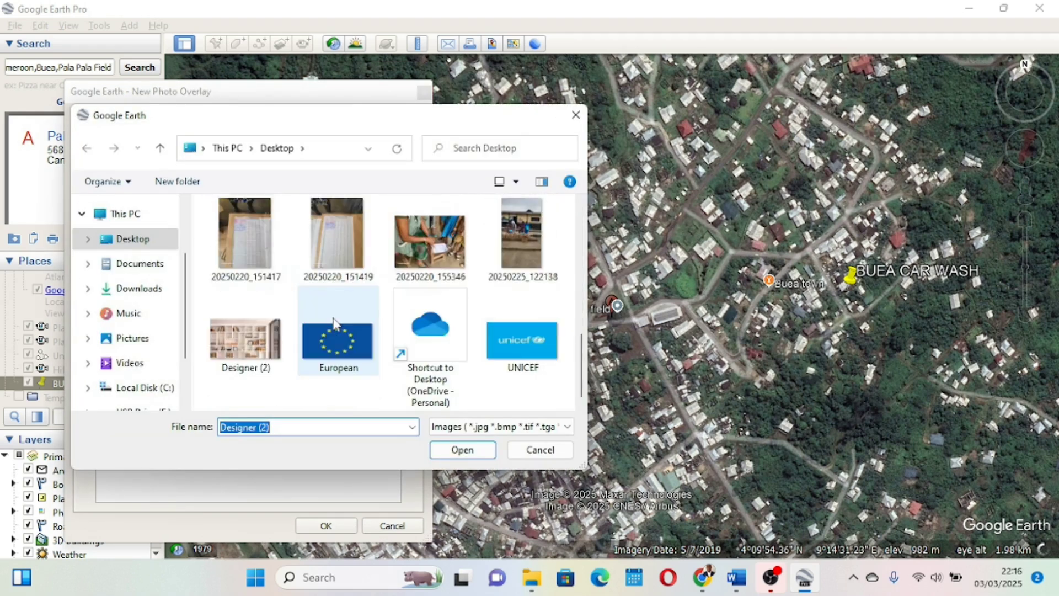
pyautogui.click(246, 340)
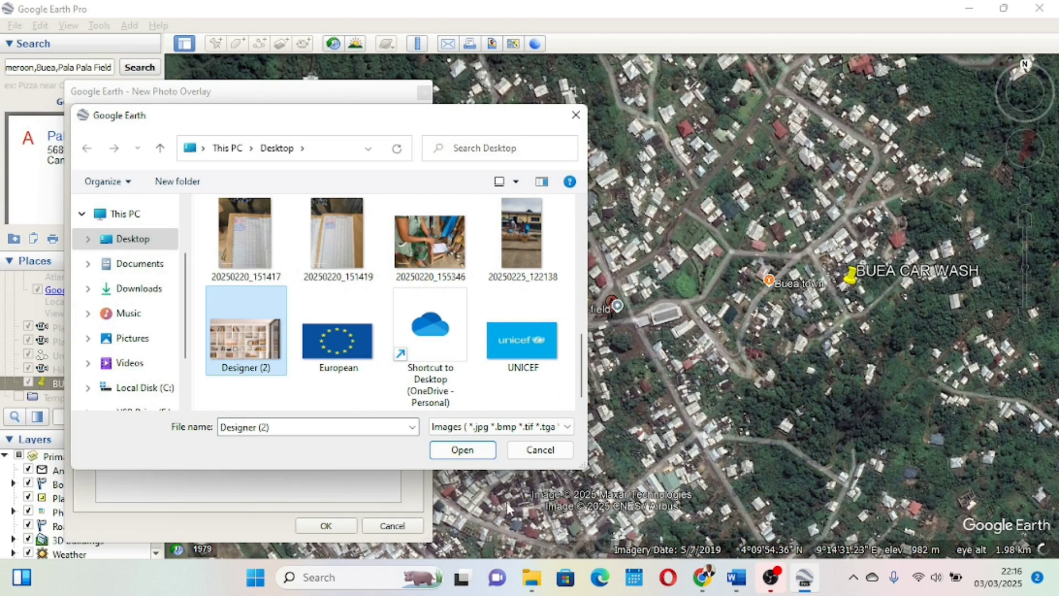
pyautogui.click(463, 450)
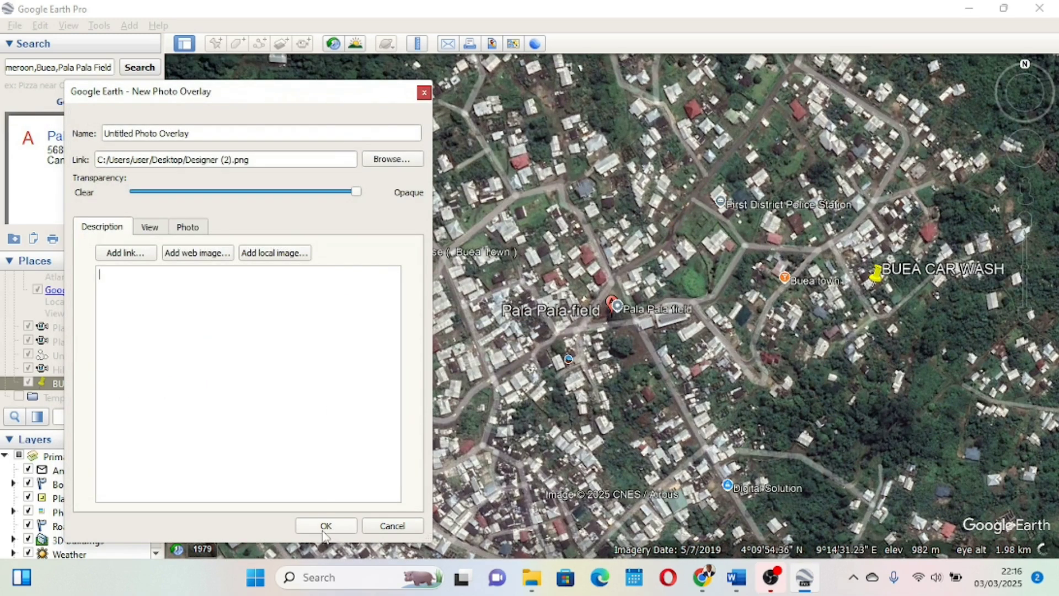
pyautogui.click(325, 526)
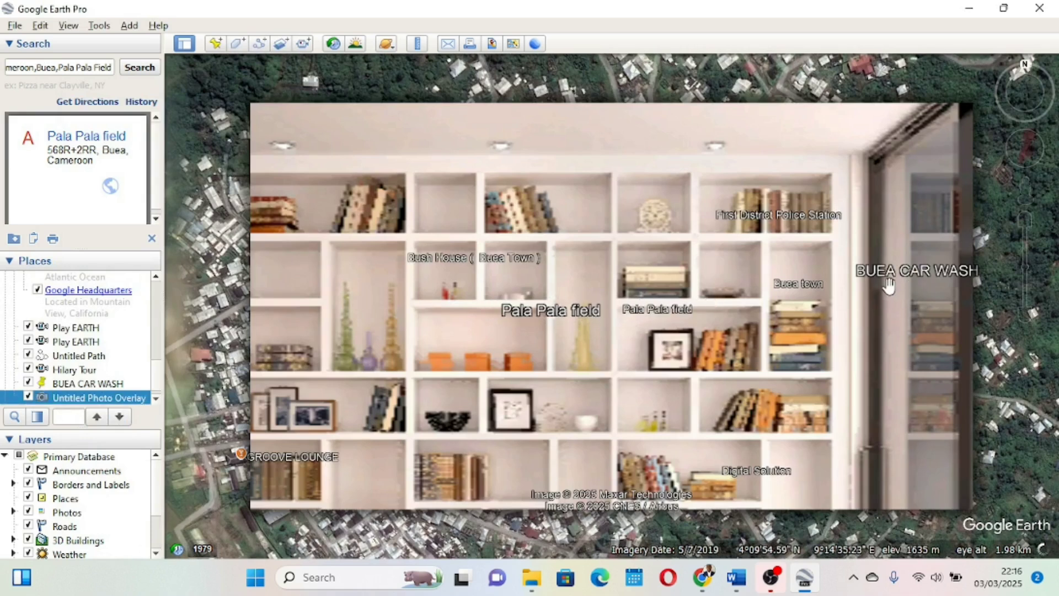
# Replay the saved tour and fly back to the BUEA CAR WASH placemark to view the photo overlay
pyautogui.doubleClick(67, 373)
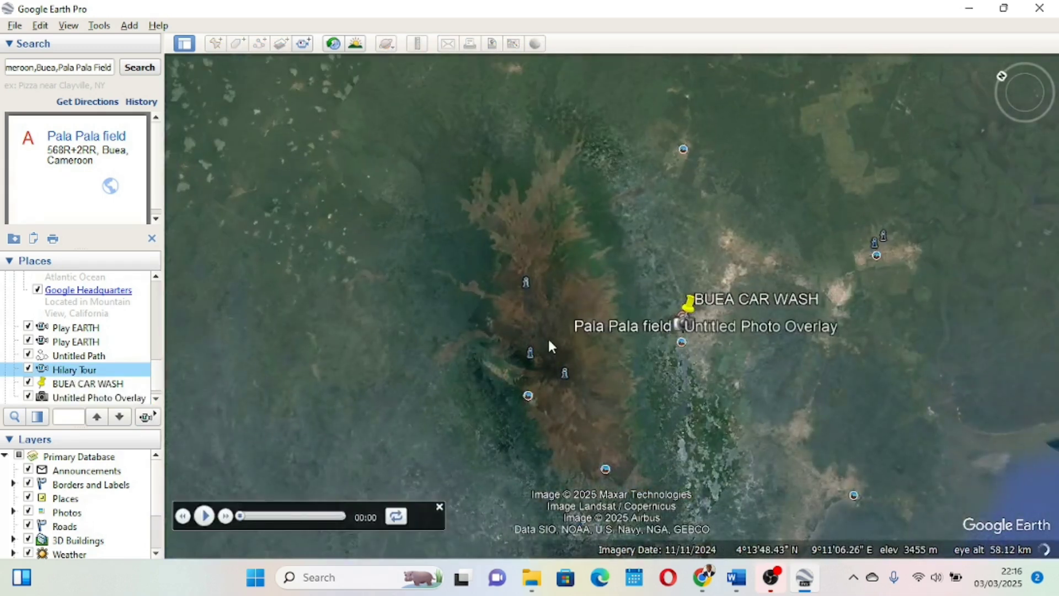
pyautogui.doubleClick(70, 385)
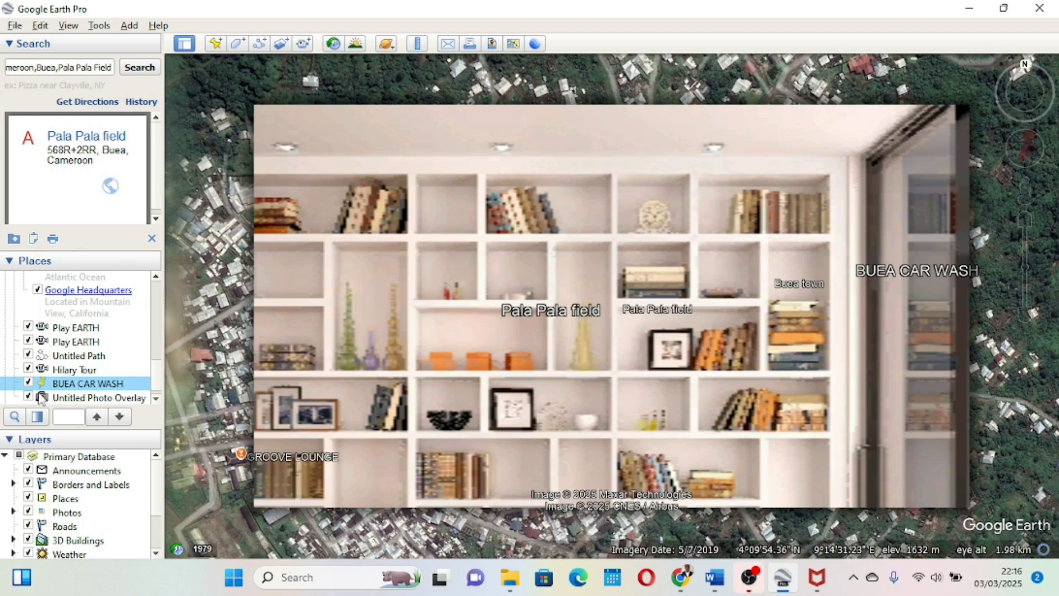
# Delete the BUEA CAR WASH placemark from the saved places and confirm the deletion
pyautogui.rightClick(59, 386)
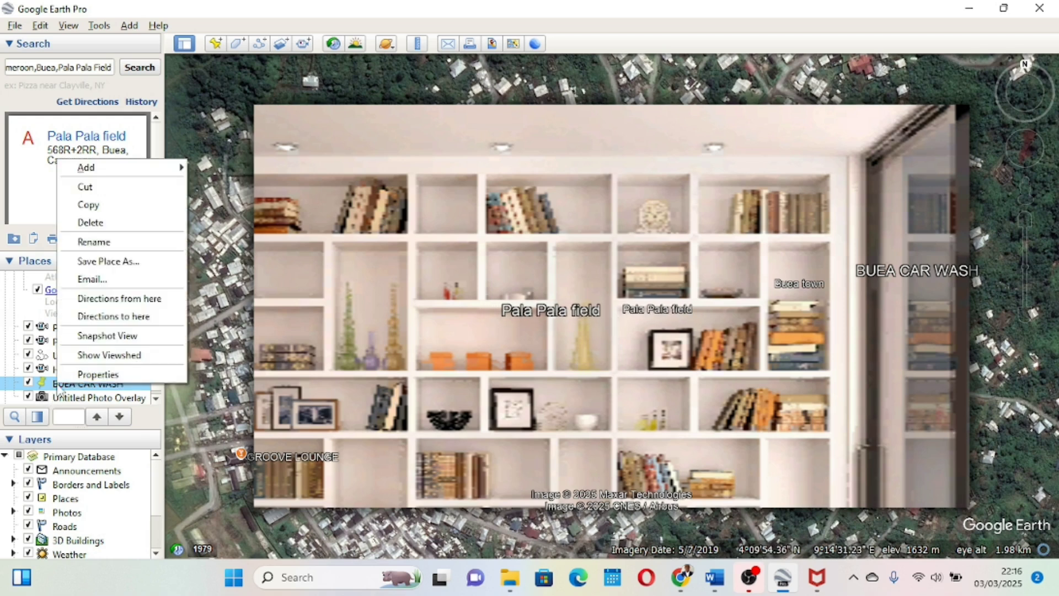
pyautogui.click(113, 223)
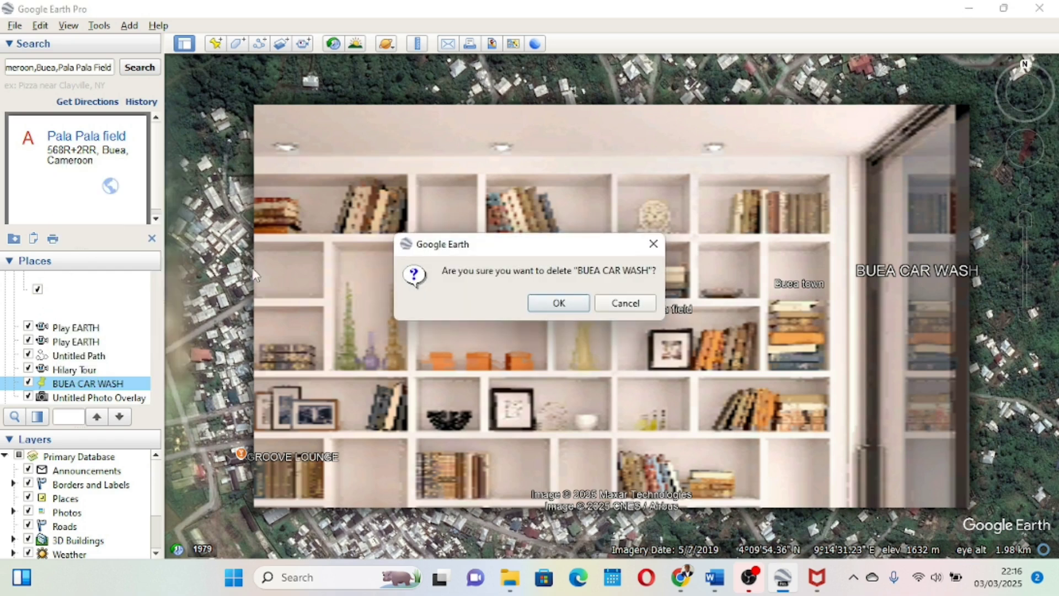
pyautogui.click(559, 303)
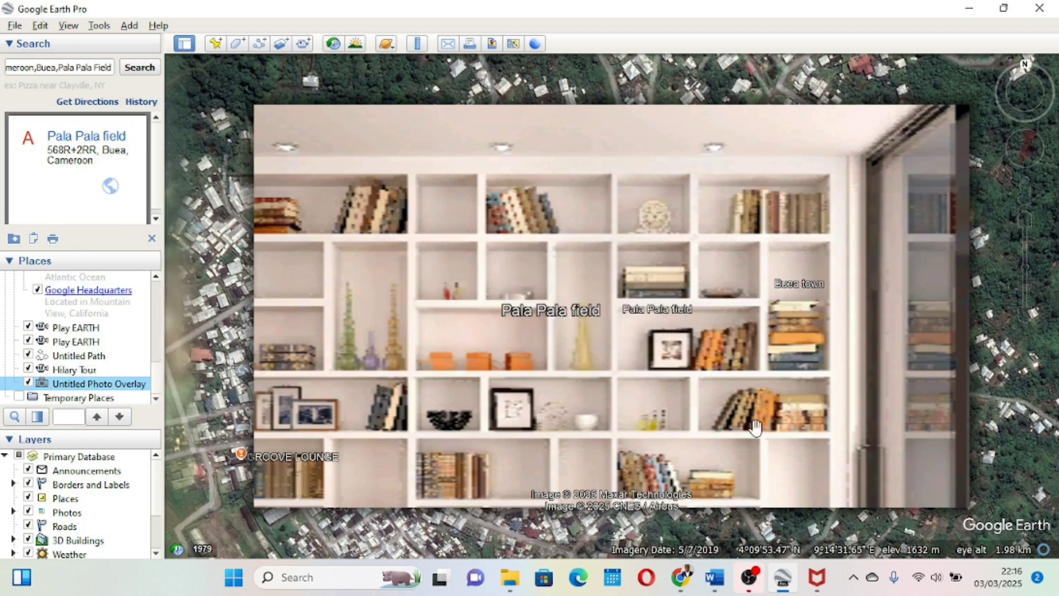